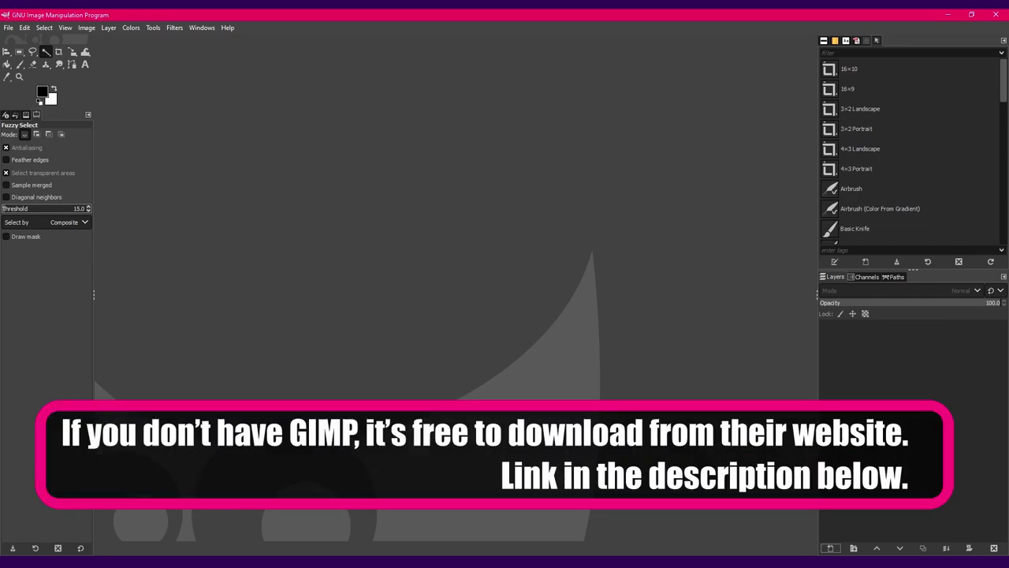
# Create a new image from the 1920×1080 (Full HD 1080p) template, filled with transparency and with an empty comment
pyautogui.click(7, 28)
pyautogui.click(25, 41)
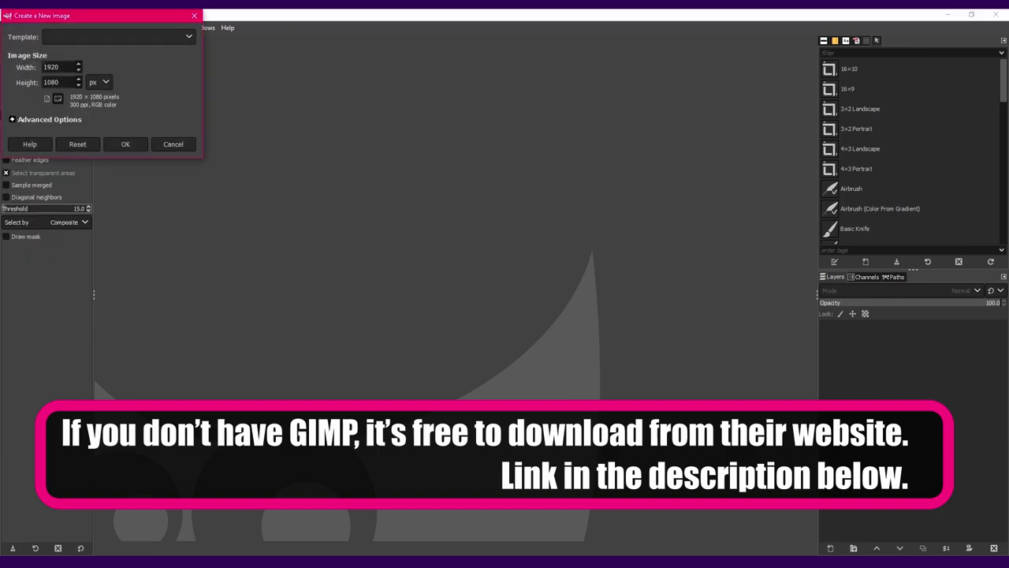
pyautogui.click(118, 37)
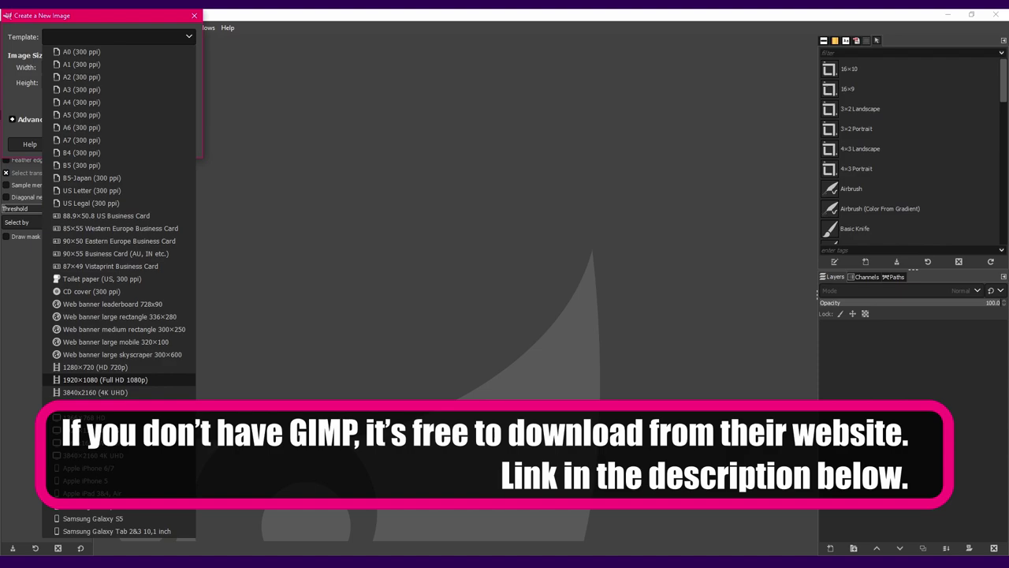
pyautogui.click(104, 379)
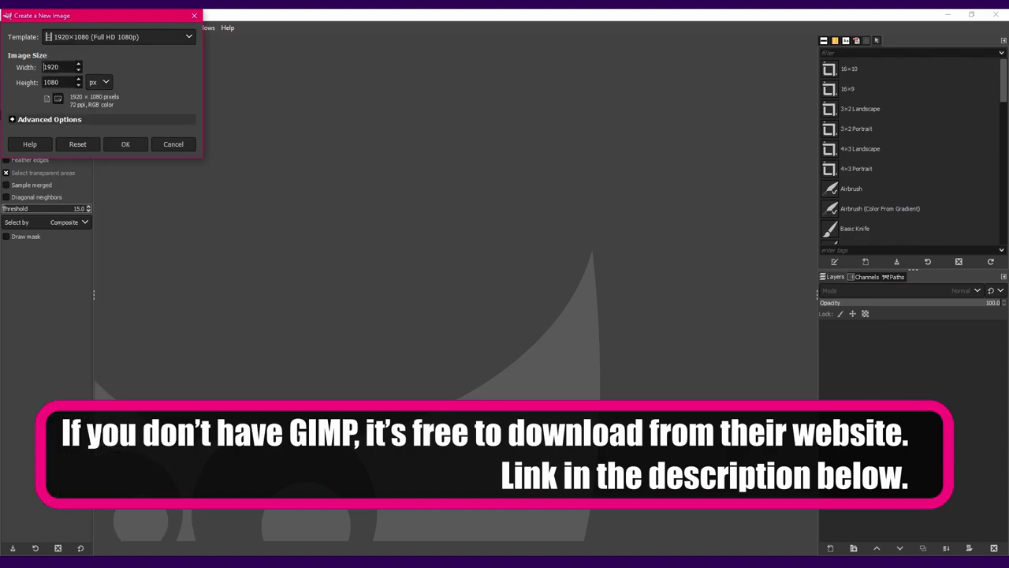
pyautogui.click(49, 119)
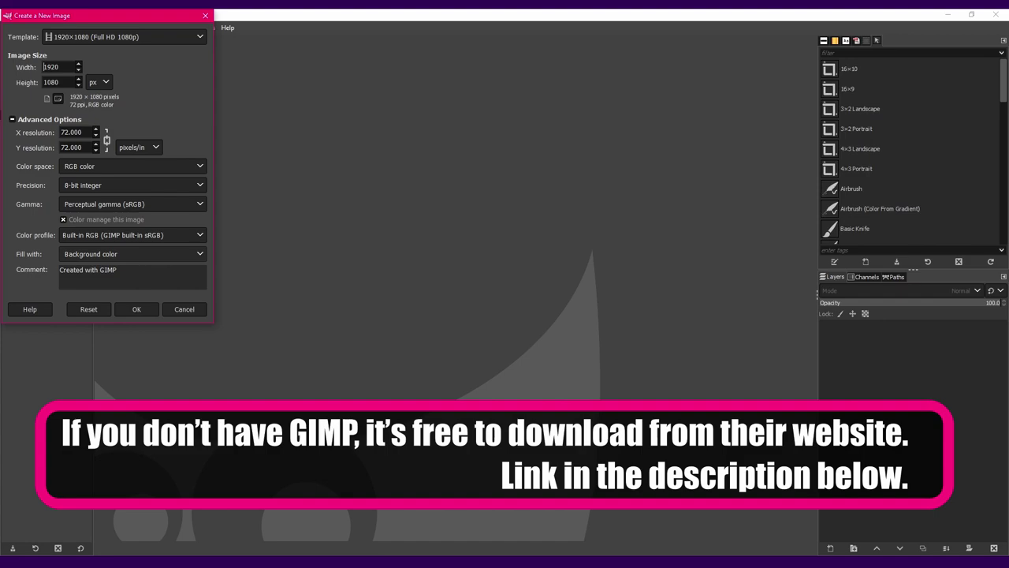
pyautogui.click(132, 254)
pyautogui.click(86, 307)
pyautogui.moveTo(117, 270); pyautogui.dragTo(58, 271)
pyautogui.press('BackSpace')
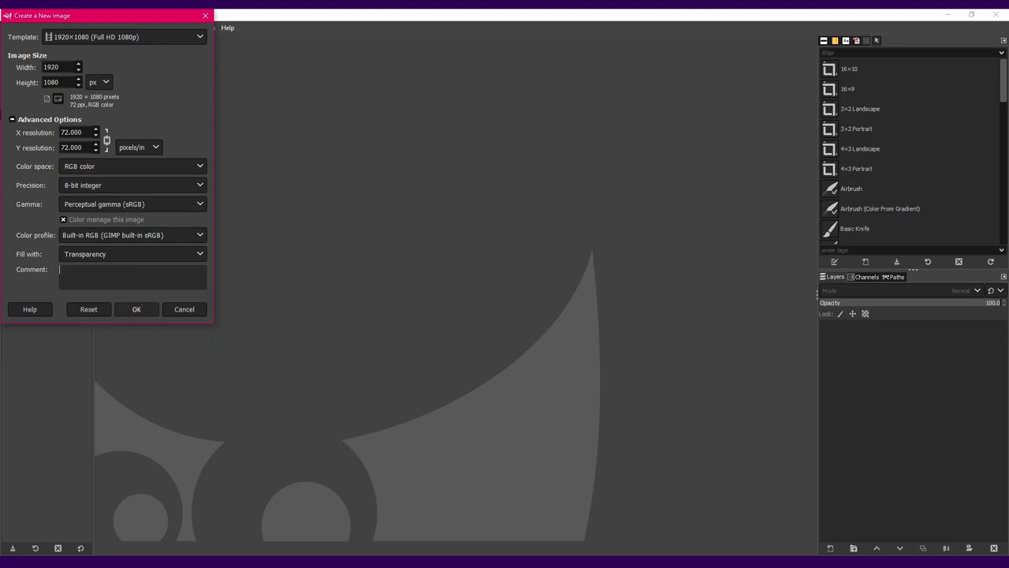
pyautogui.click(136, 310)
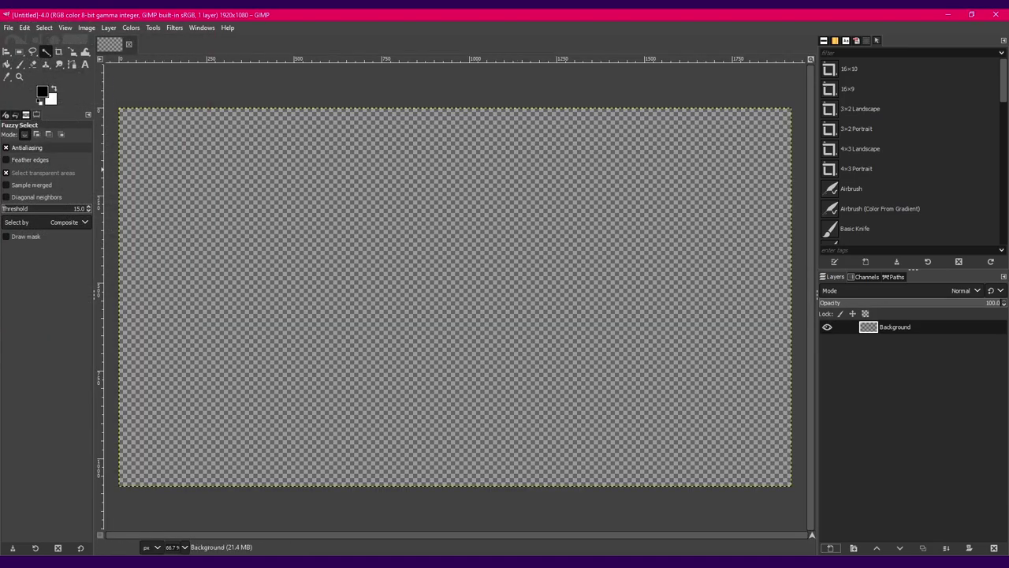
# Fill the Background layer with the black foreground color and hide it
pyautogui.click(25, 27)
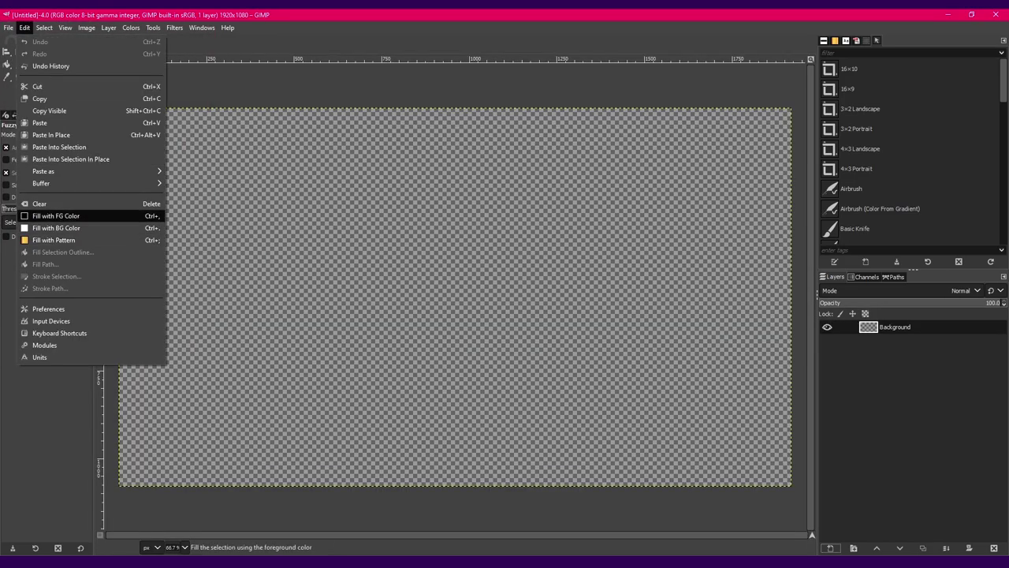
pyautogui.click(56, 214)
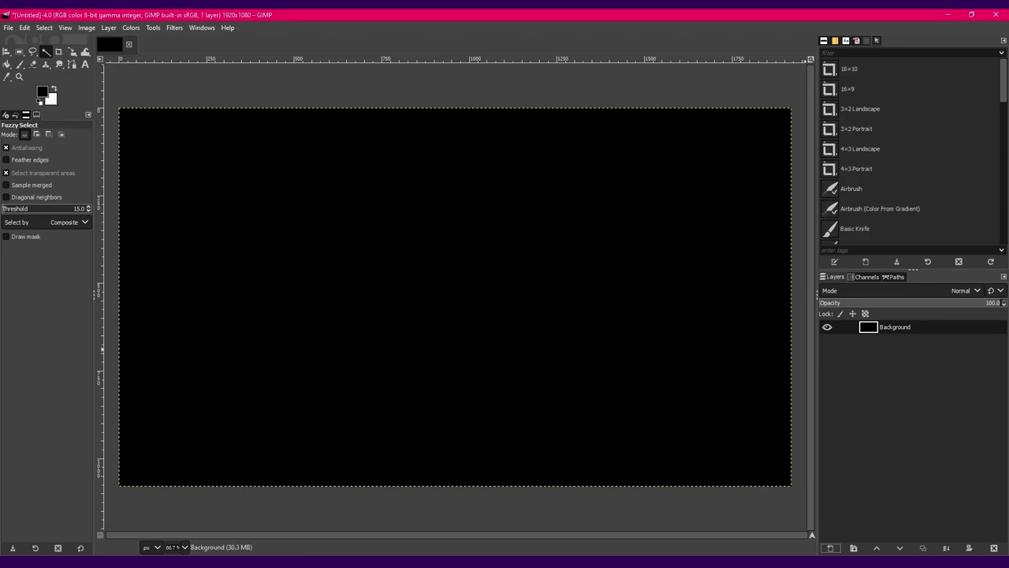
pyautogui.click(827, 326)
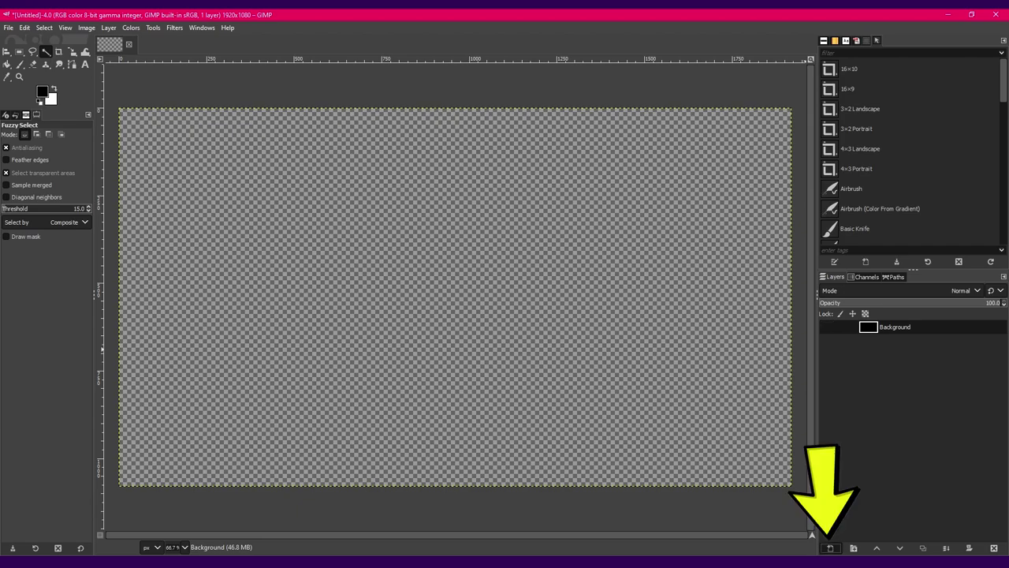
# Add a transparent layer and fill a rectangular selection of about 731 × 955 px on it with the black foreground color
pyautogui.click(830, 547)
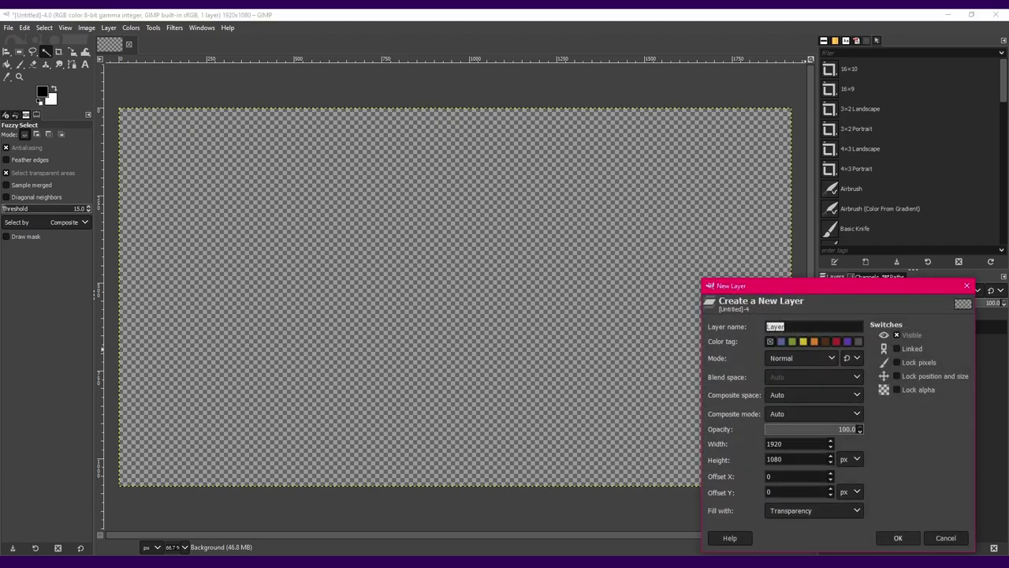
pyautogui.press('Return')
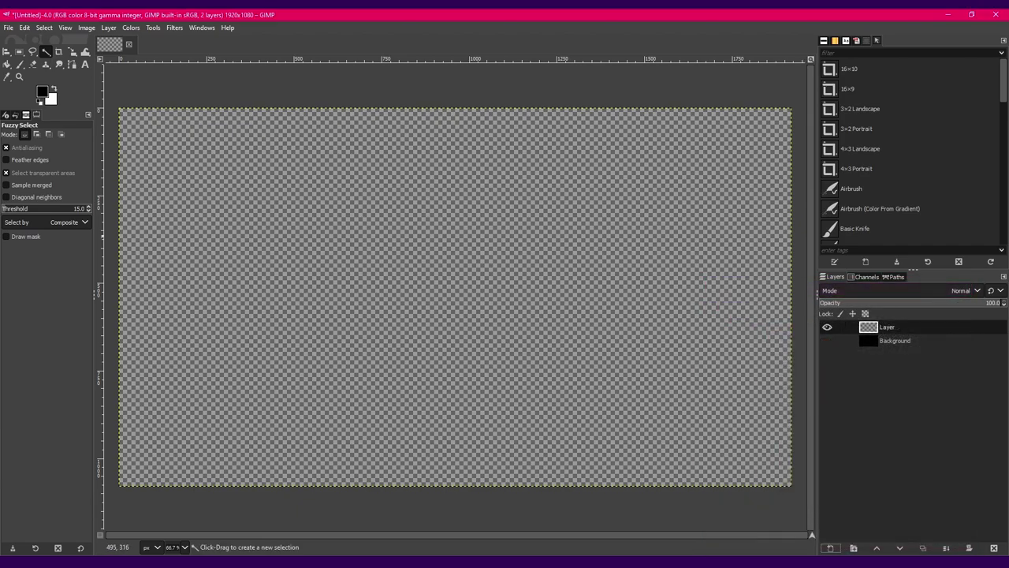
pyautogui.press('r')
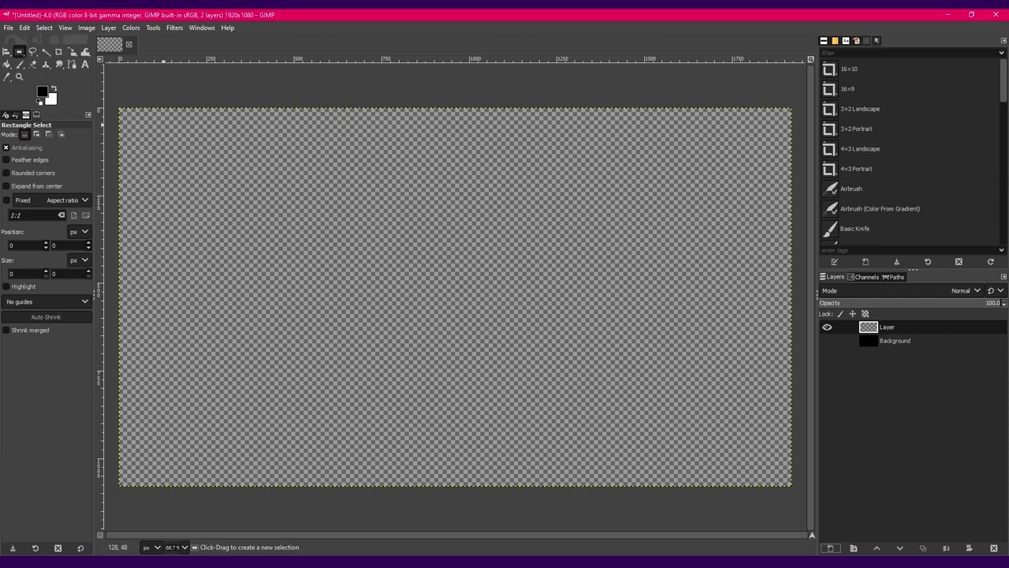
pyautogui.moveTo(153, 122); pyautogui.dragTo(408, 456)
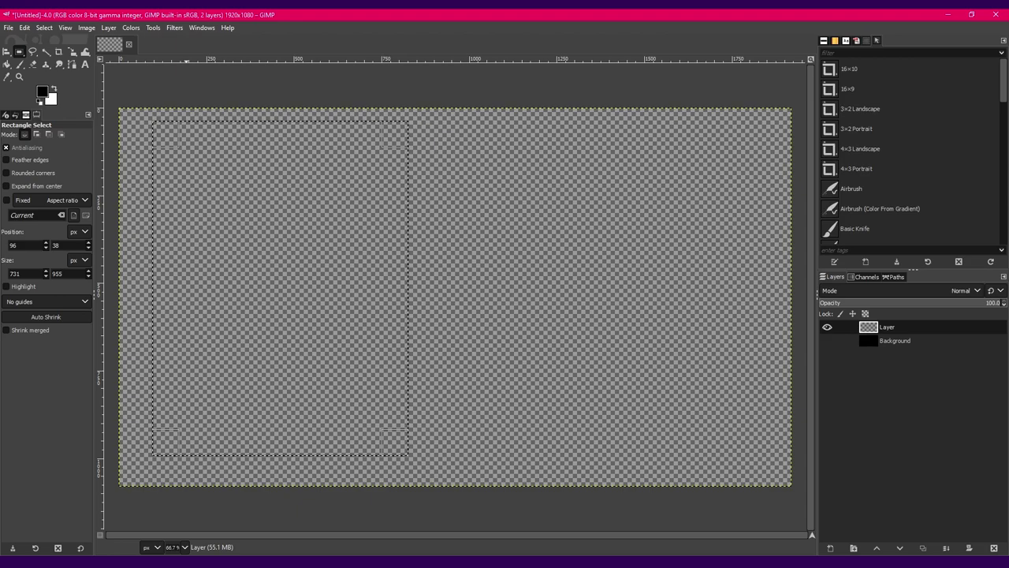
pyautogui.click(24, 28)
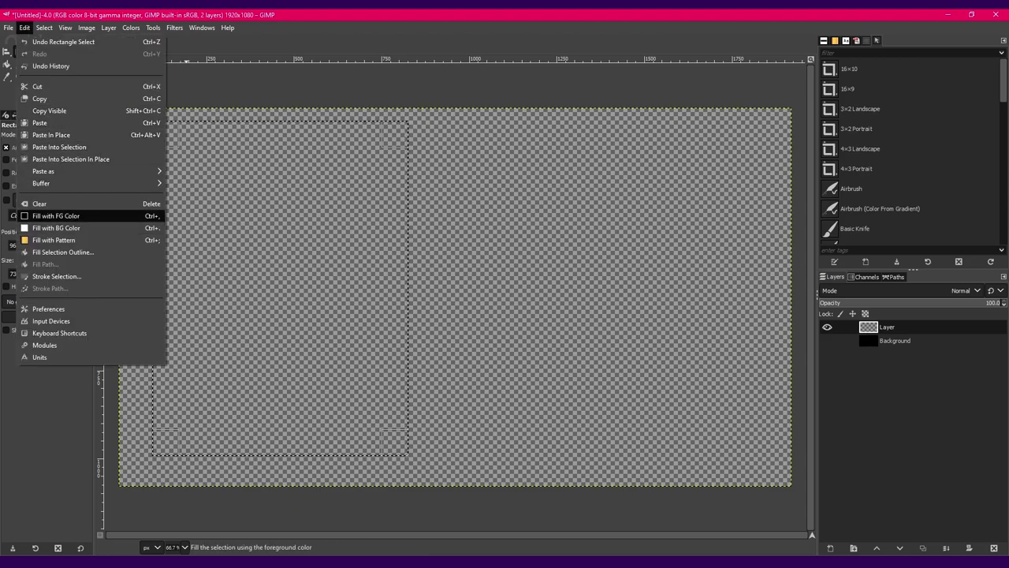
pyautogui.click(55, 215)
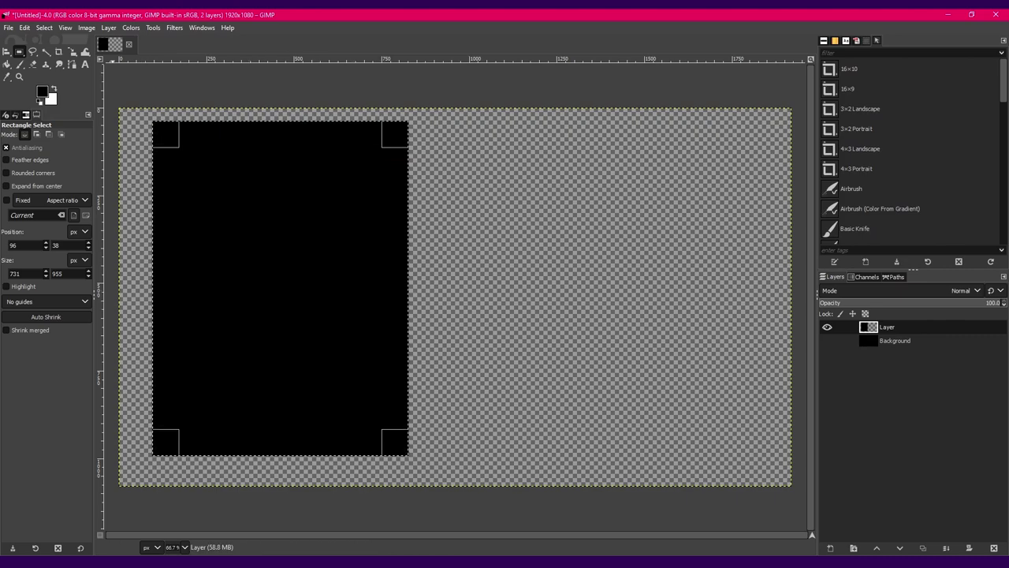
# Crop the rectangle's layer to its content and clear the rectangular selection
pyautogui.click(109, 27)
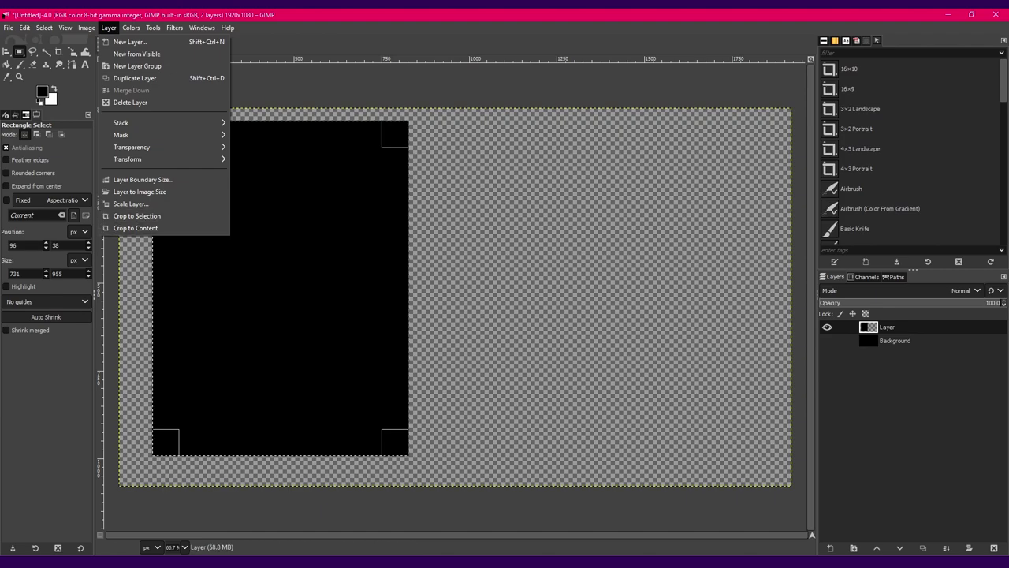
pyautogui.click(136, 228)
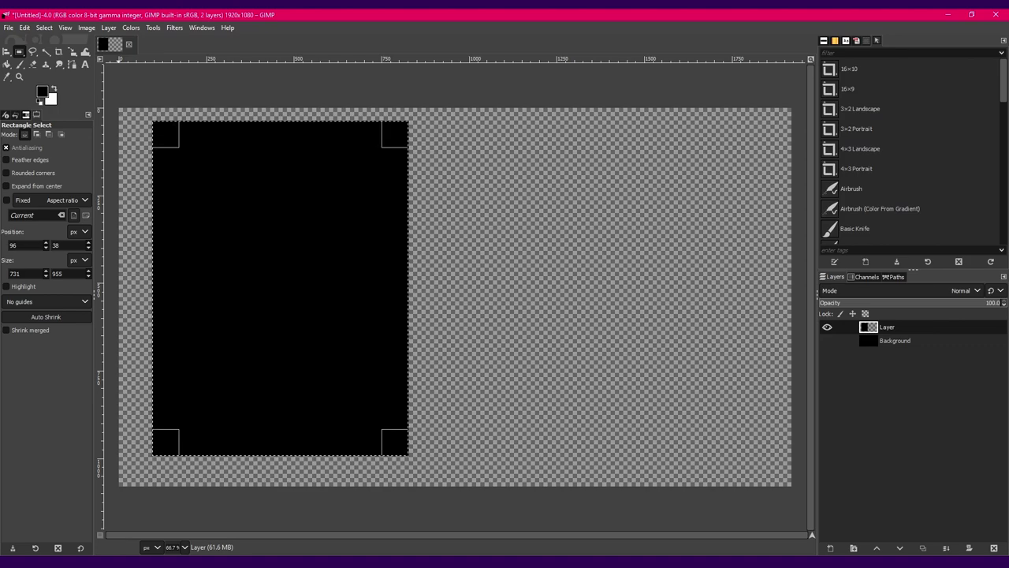
pyautogui.click(205, 286)
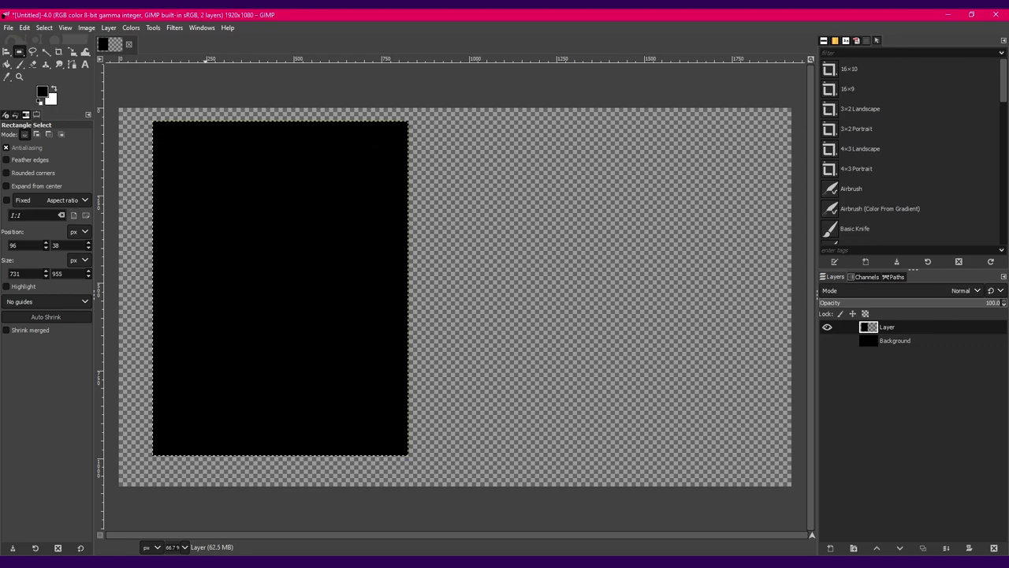
# Align the black rectangle's layer to the center of the image, both horizontally and vertically
pyautogui.click(6, 51)
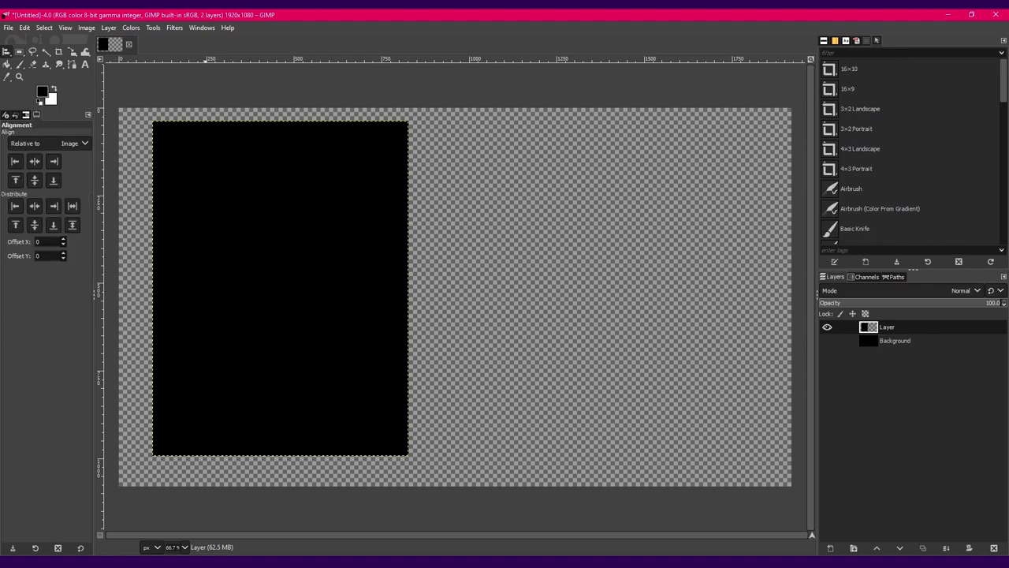
pyautogui.click(285, 232)
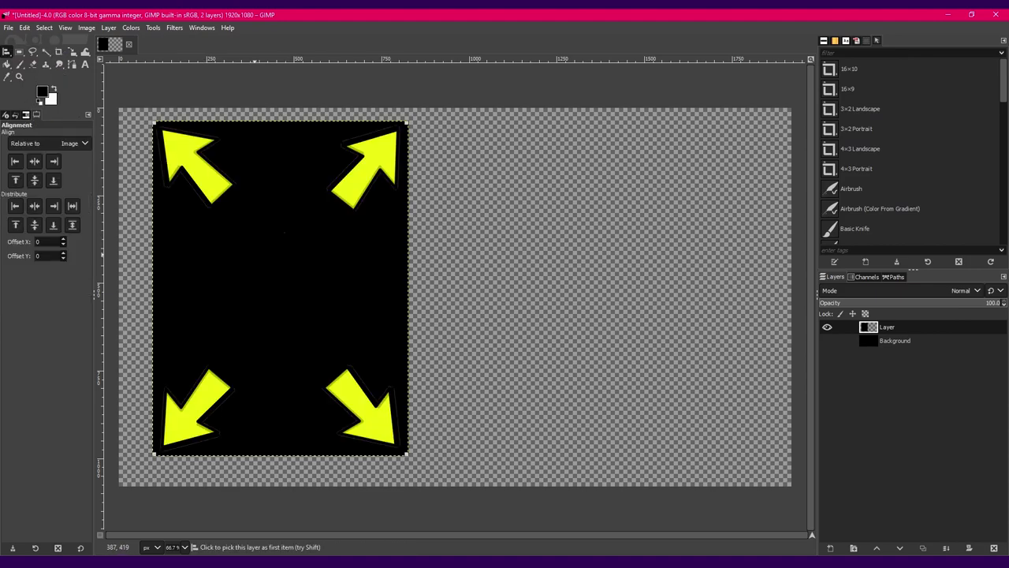
pyautogui.click(71, 143)
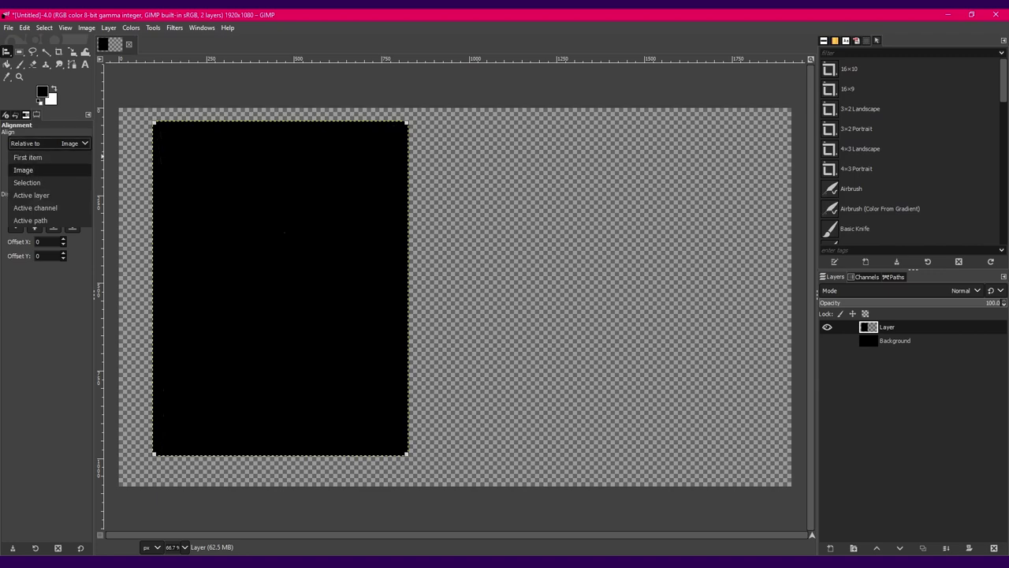
pyautogui.click(22, 170)
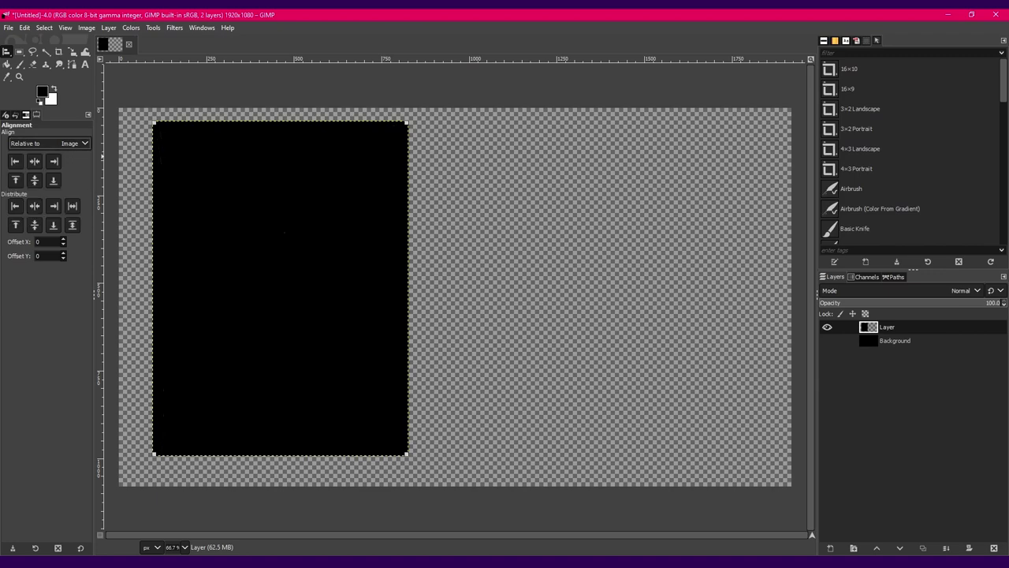
pyautogui.click(33, 161)
pyautogui.click(34, 179)
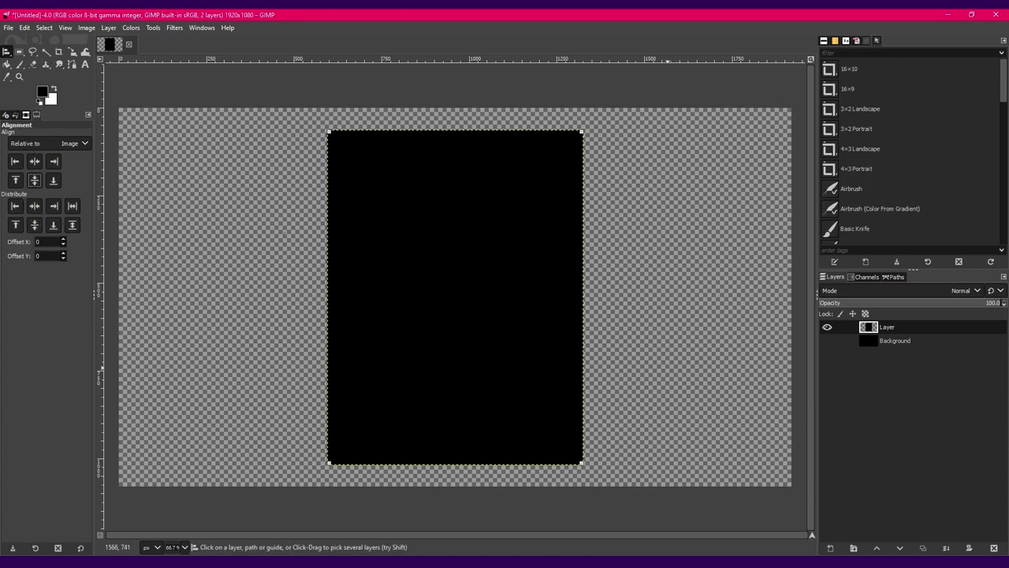
# Export the image as Image Mask.png into the Neon Tutorial folder with the default PNG options
pyautogui.click(8, 27)
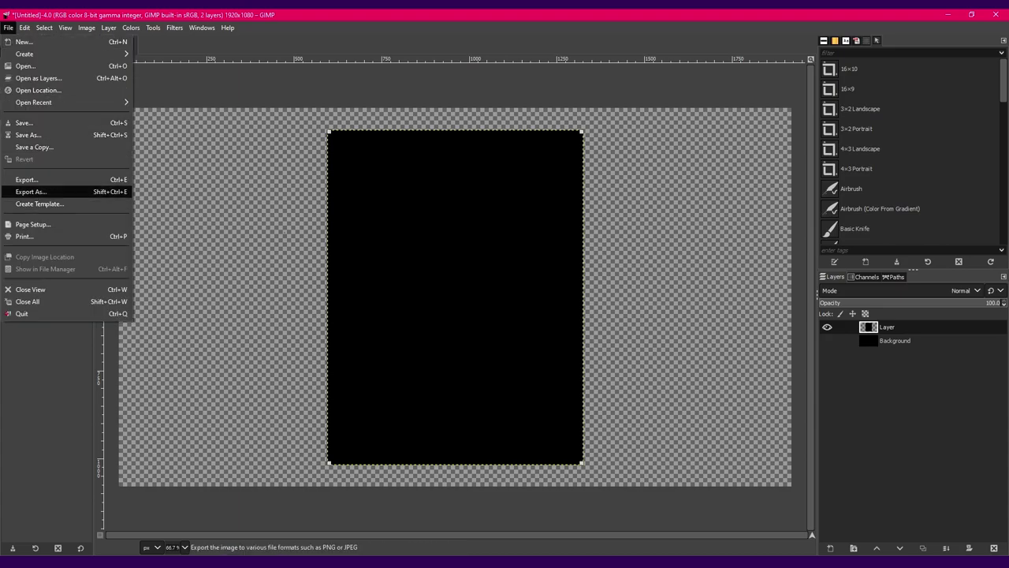
pyautogui.press('Return')
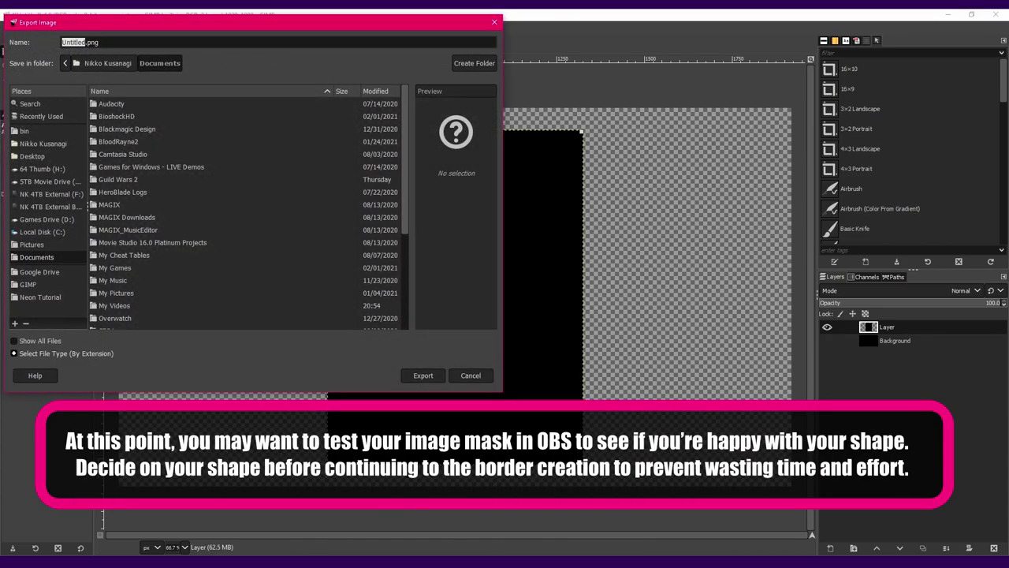
pyautogui.click(40, 297)
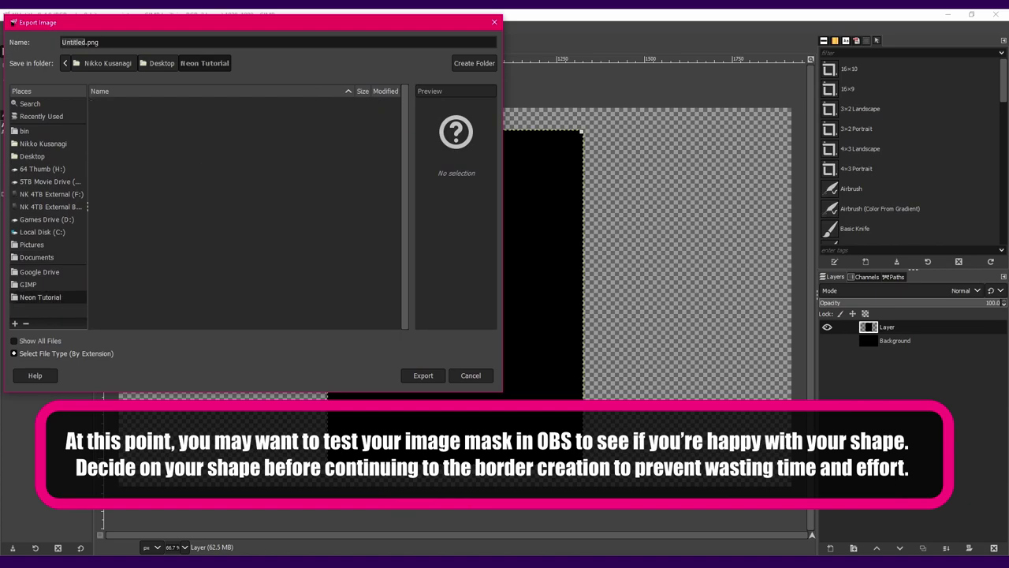
pyautogui.doubleClick(73, 43)
pyautogui.write('Image Mask')
pyautogui.press('Return')
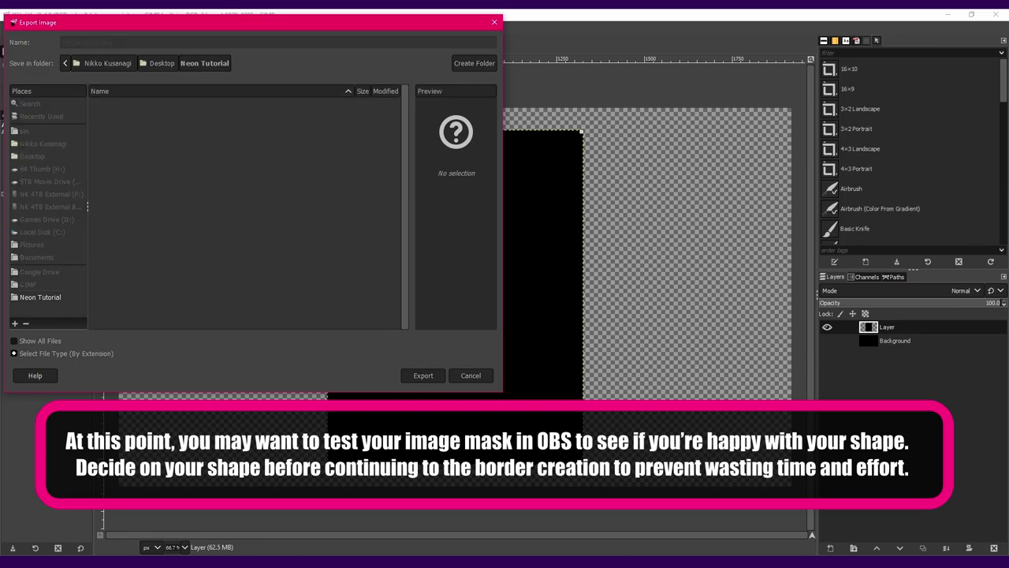
pyautogui.press('Return')
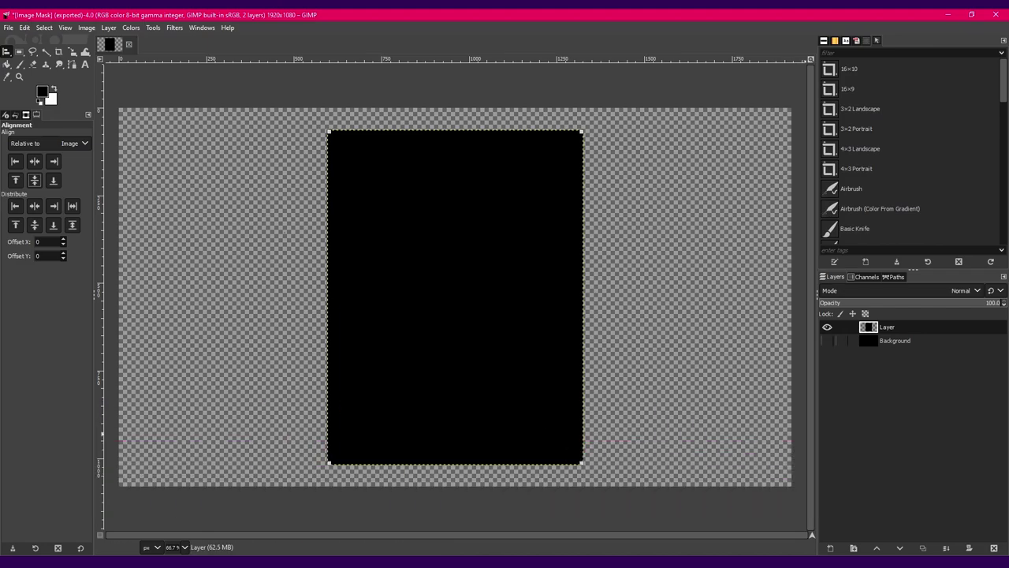
# Create a selection from the rectangle layer's alpha and convert it to a path
pyautogui.rightClick(908, 327)
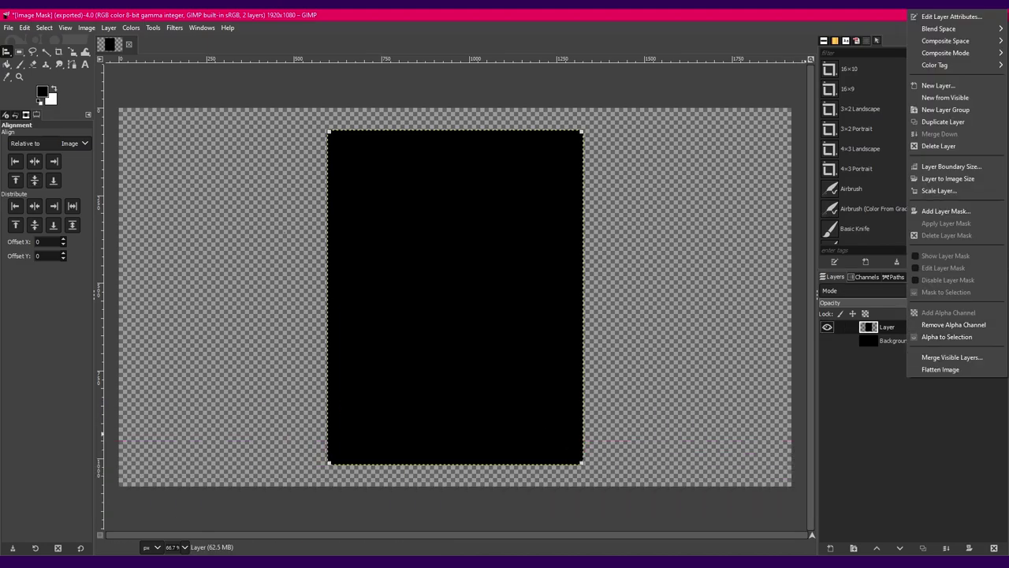
pyautogui.click(946, 337)
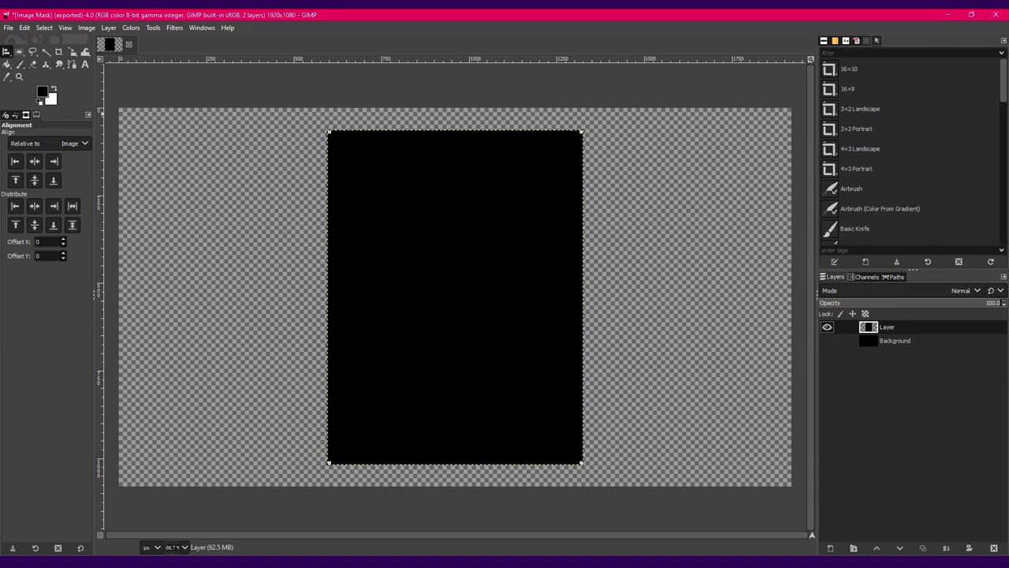
pyautogui.click(44, 28)
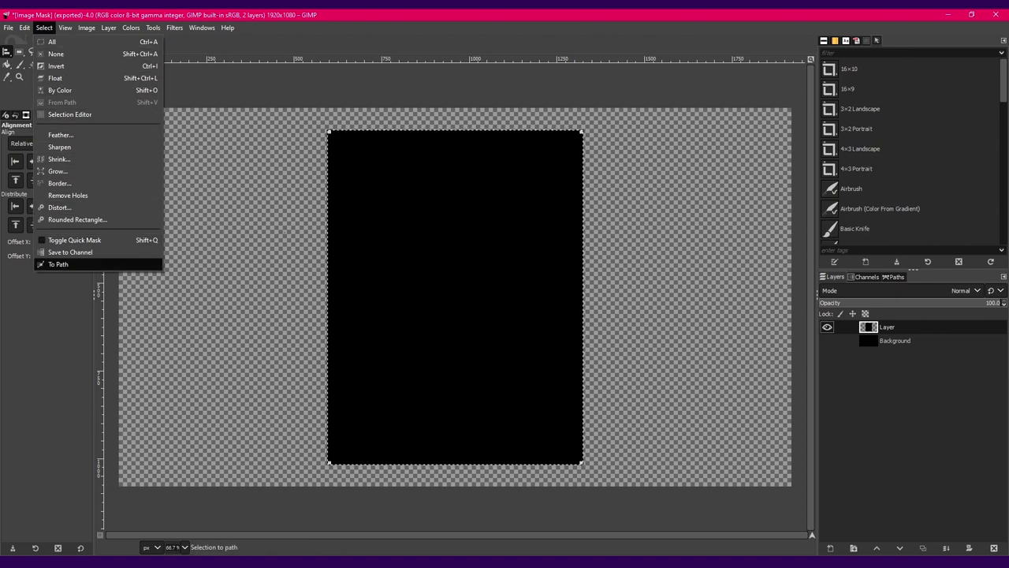
pyautogui.press('Return')
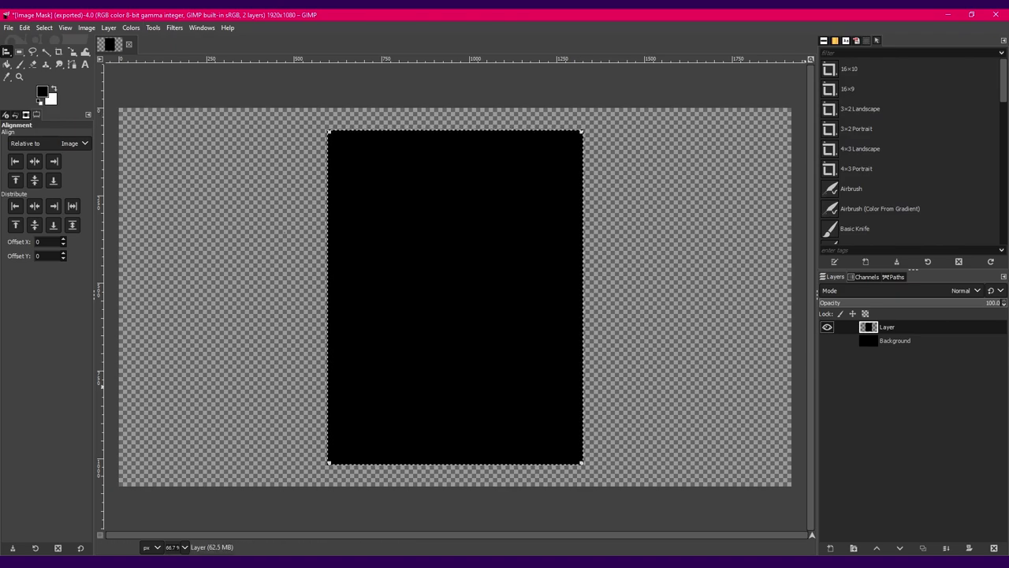
# Add a transparent 1920 × 1080 px layer named Border above the rectangle's layer
pyautogui.click(830, 547)
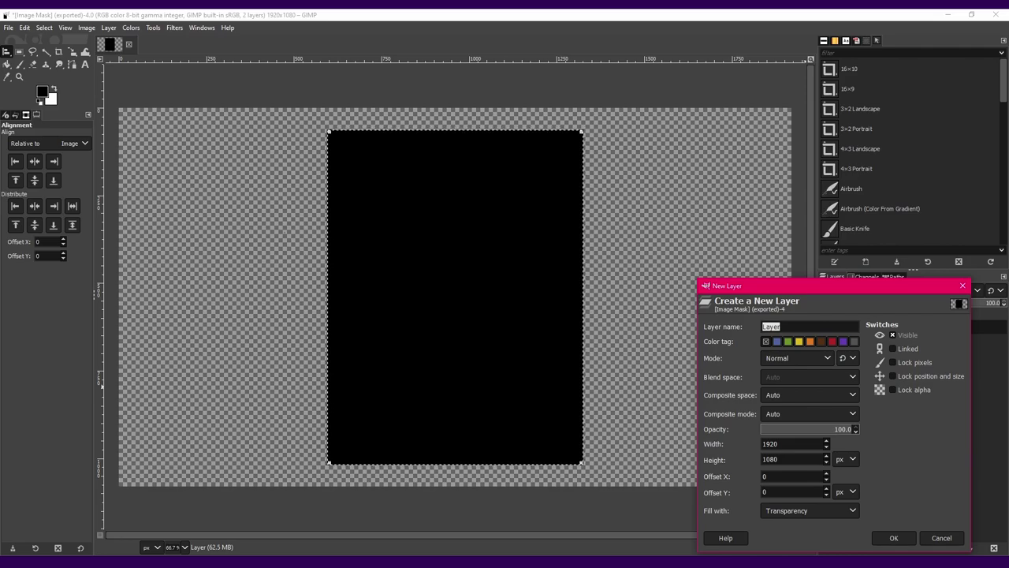
pyautogui.write('Border')
pyautogui.press('Return')
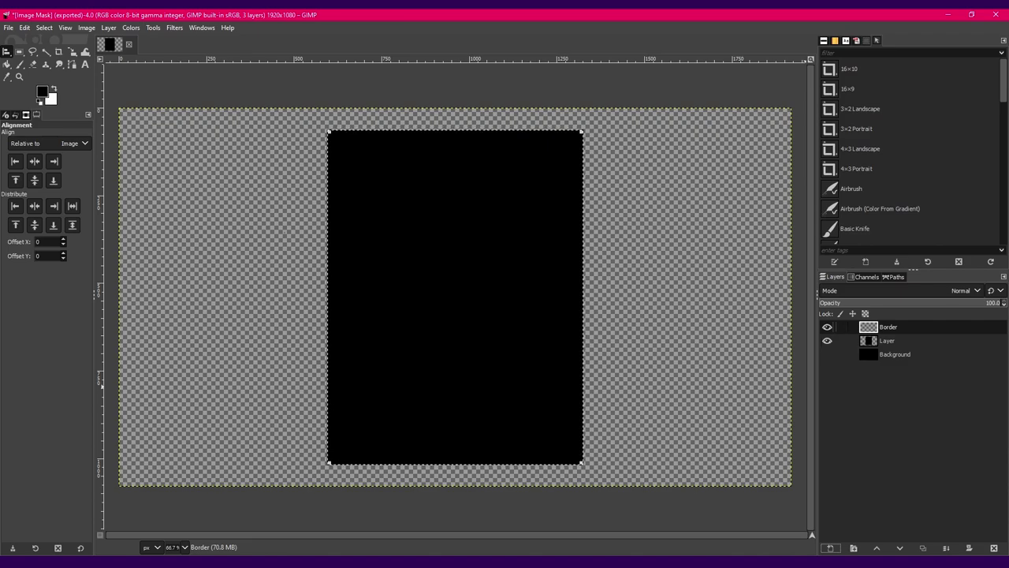
# Swap the foreground colour to white and stroke the Selection path on the Border layer with a 5 px solid line
pyautogui.click(895, 277)
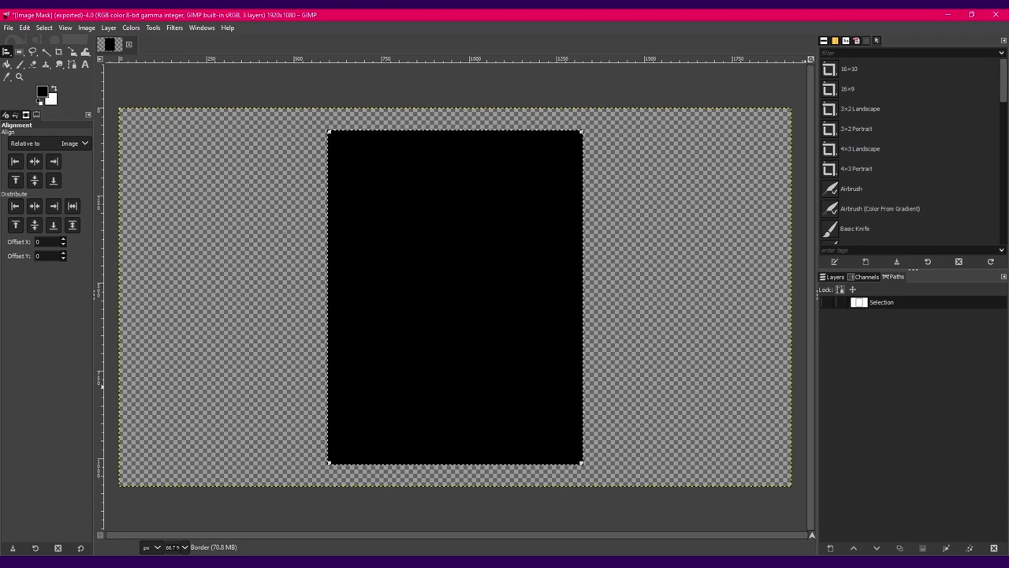
pyautogui.rightClick(901, 303)
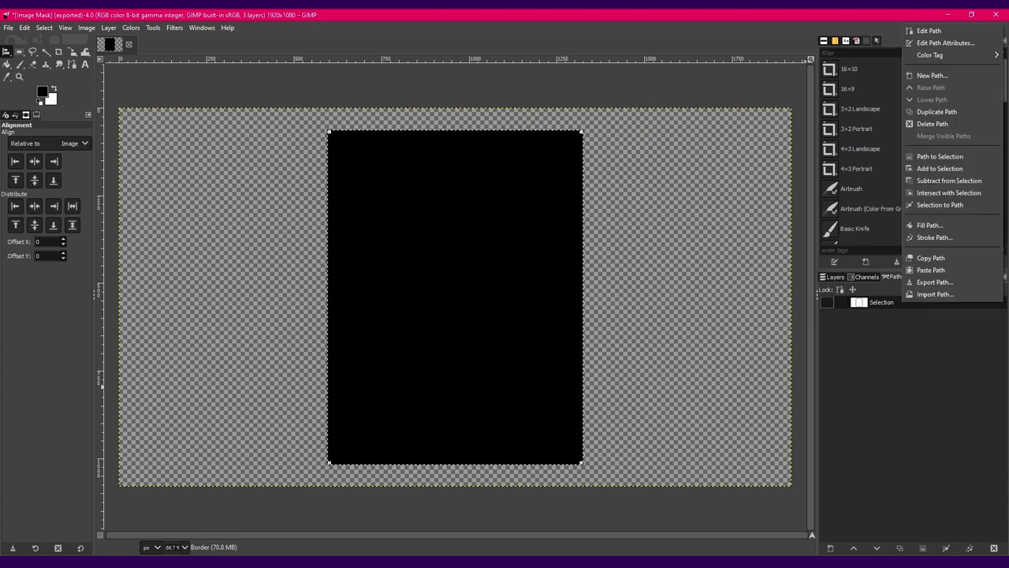
pyautogui.press('Escape')
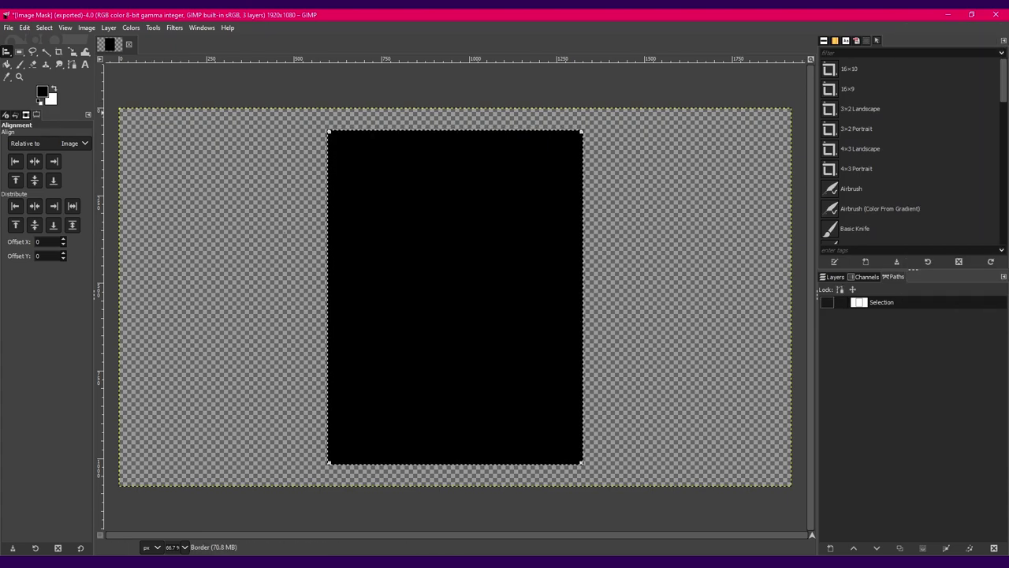
pyautogui.press('x')
pyautogui.rightClick(908, 303)
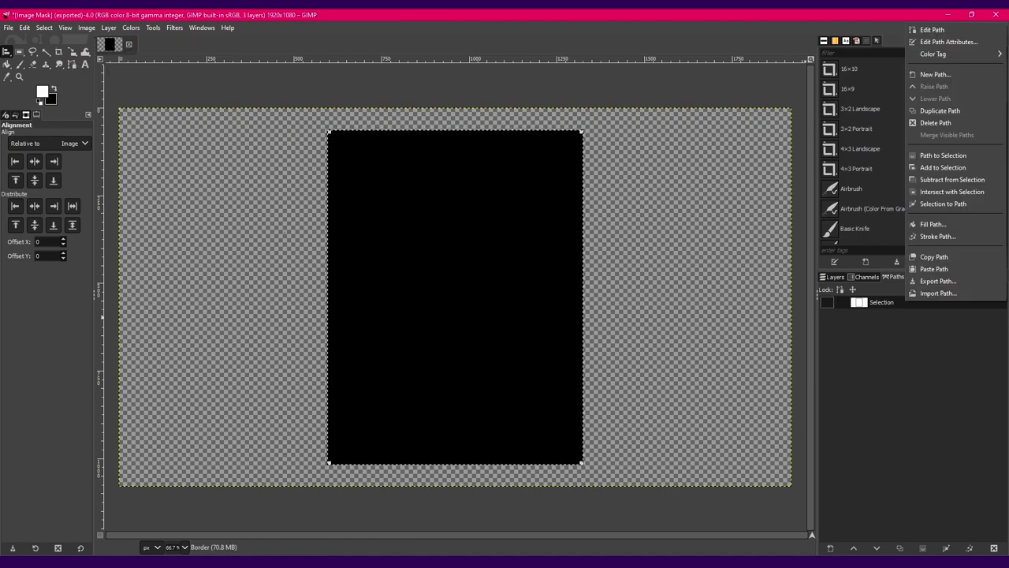
pyautogui.click(937, 236)
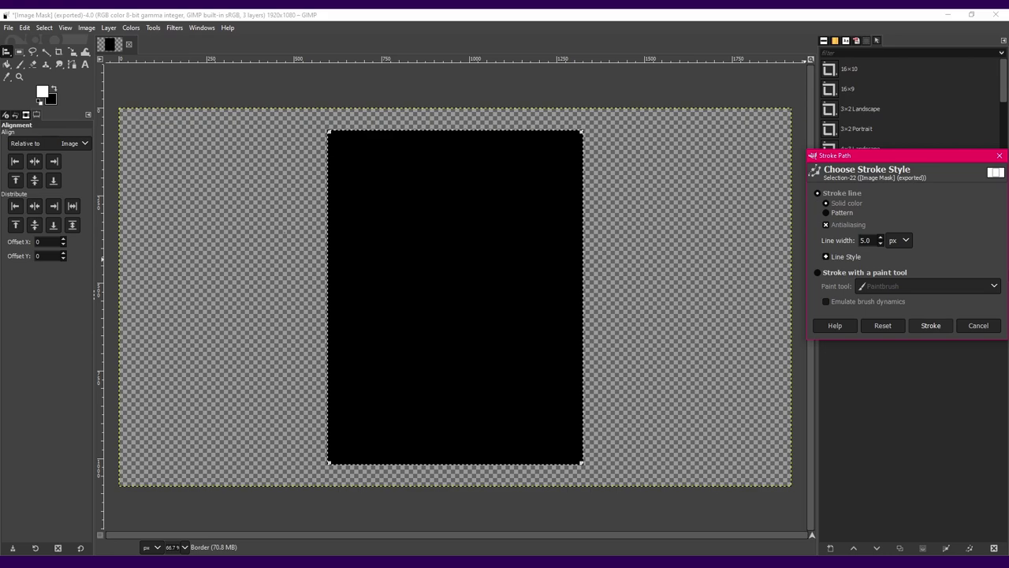
pyautogui.click(930, 325)
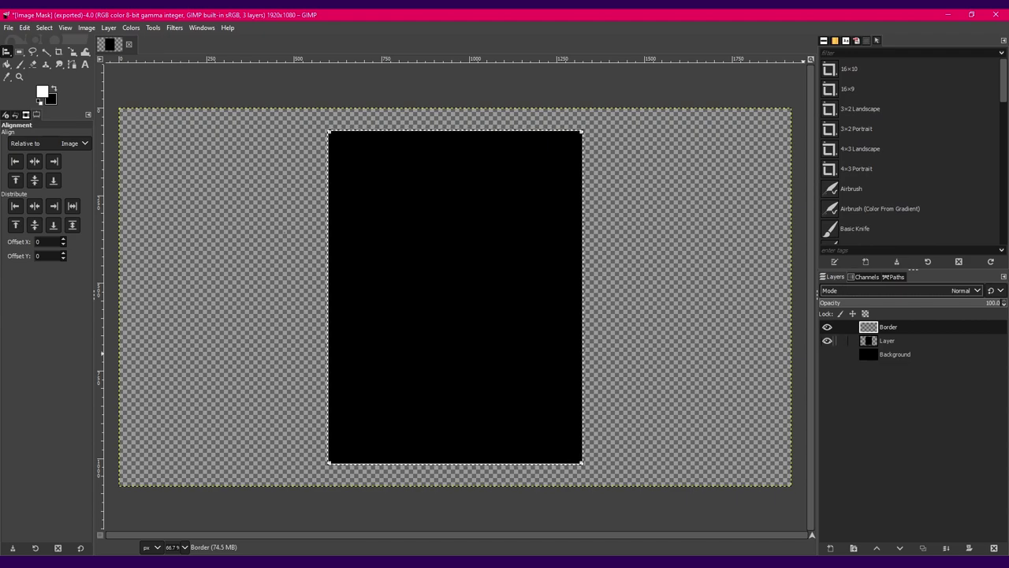
# Hide the black rectangle's layer and create a selection from the Border layer's alpha
pyautogui.click(827, 341)
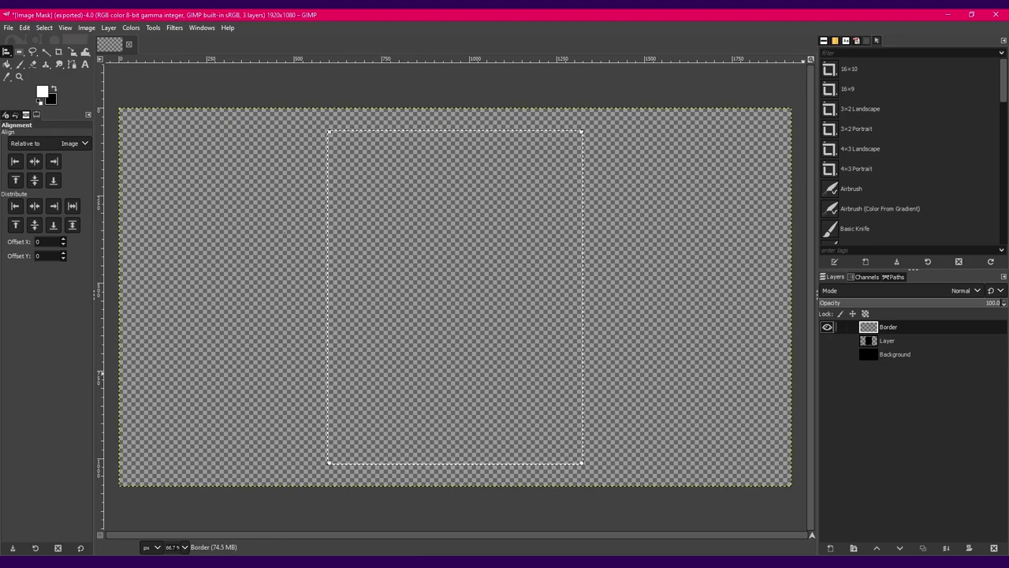
pyautogui.rightClick(911, 328)
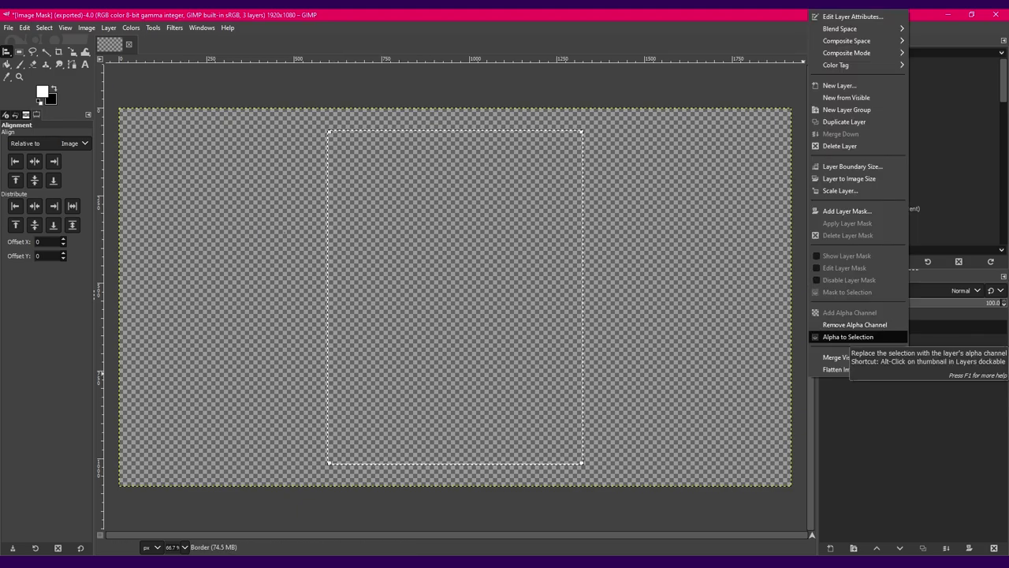
pyautogui.click(885, 336)
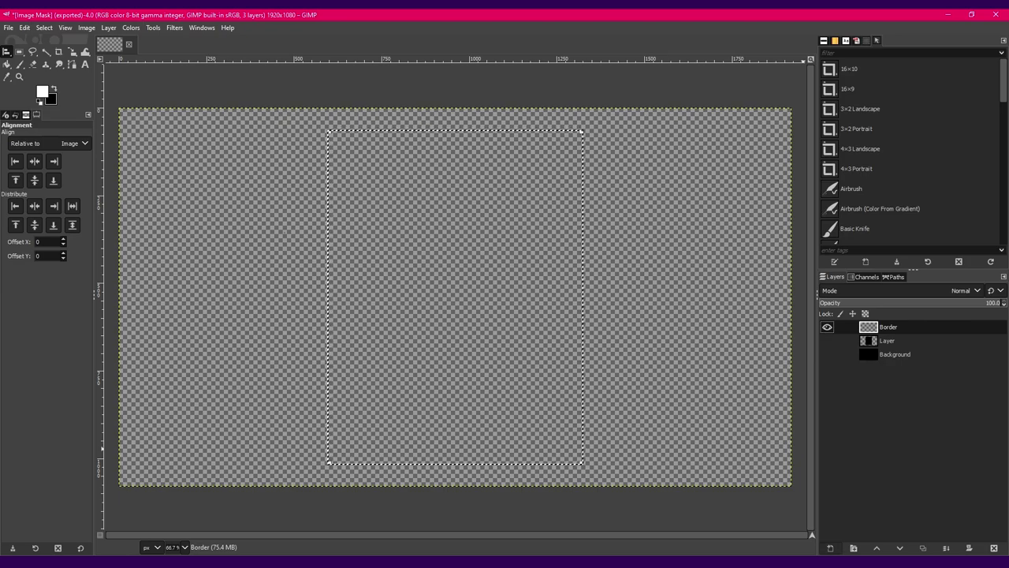
# Add a transparent 1920 × 1080 px layer named Glow above the Border layer
pyautogui.click(830, 547)
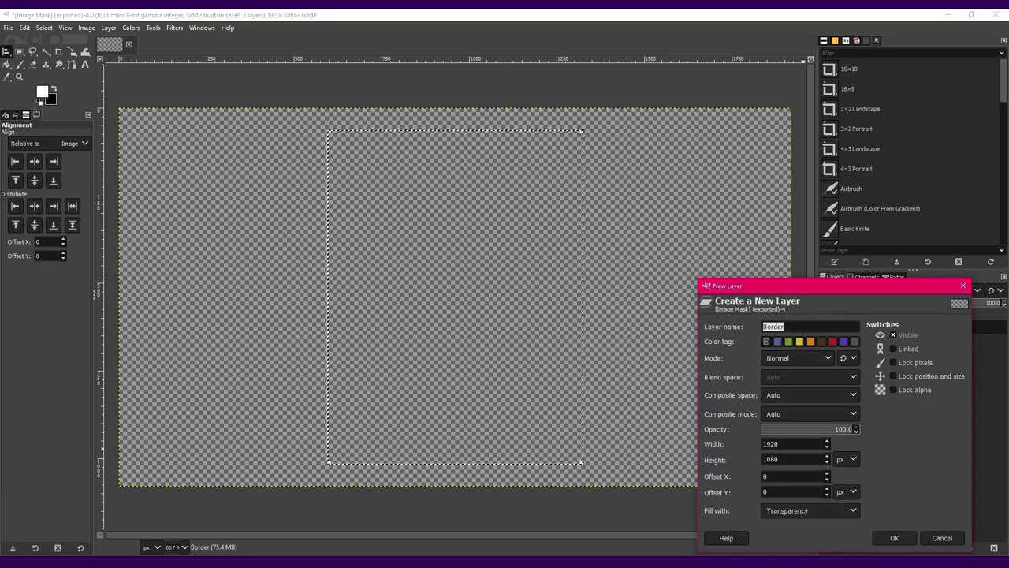
pyautogui.write('Glow')
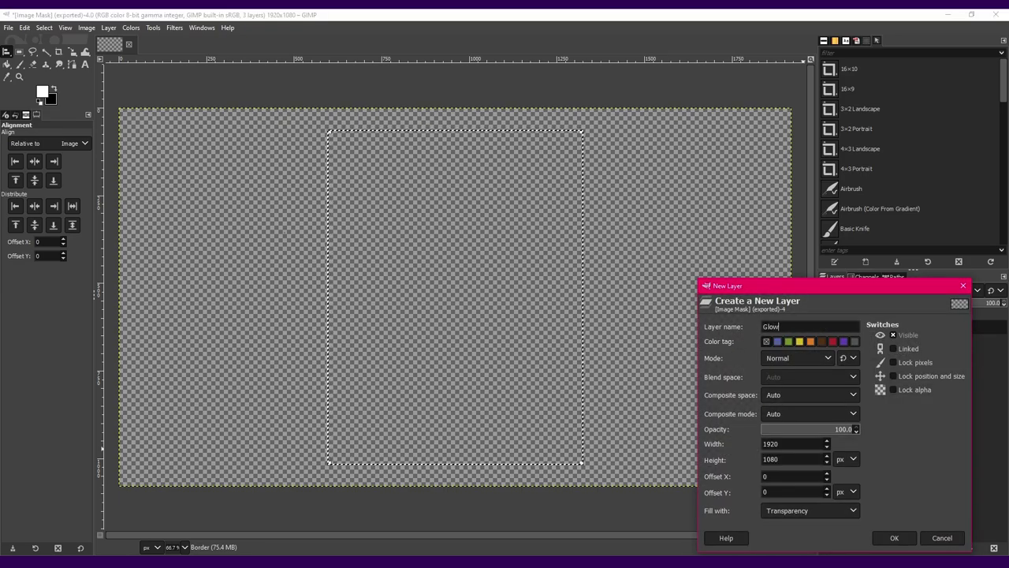
pyautogui.press('Return')
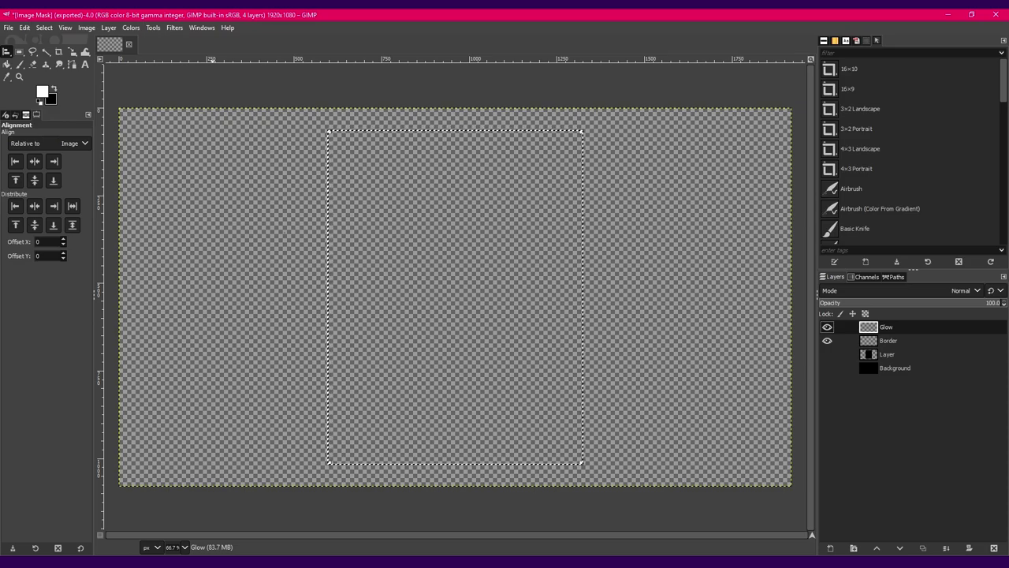
# Grow the border-shaped selection by 5 px for the Glow layer
pyautogui.click(24, 28)
pyautogui.moveTo(44, 27)
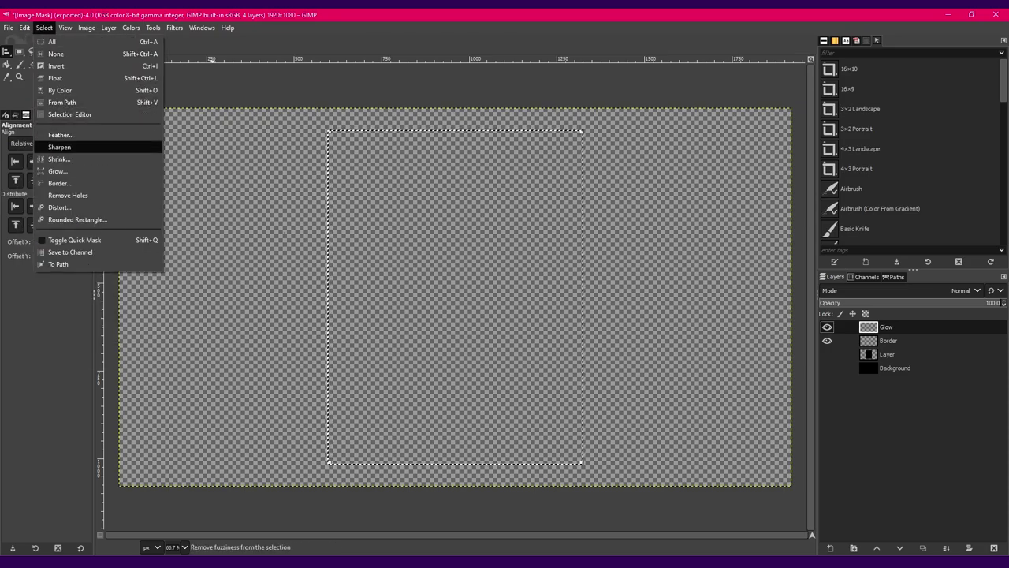
pyautogui.press('Return')
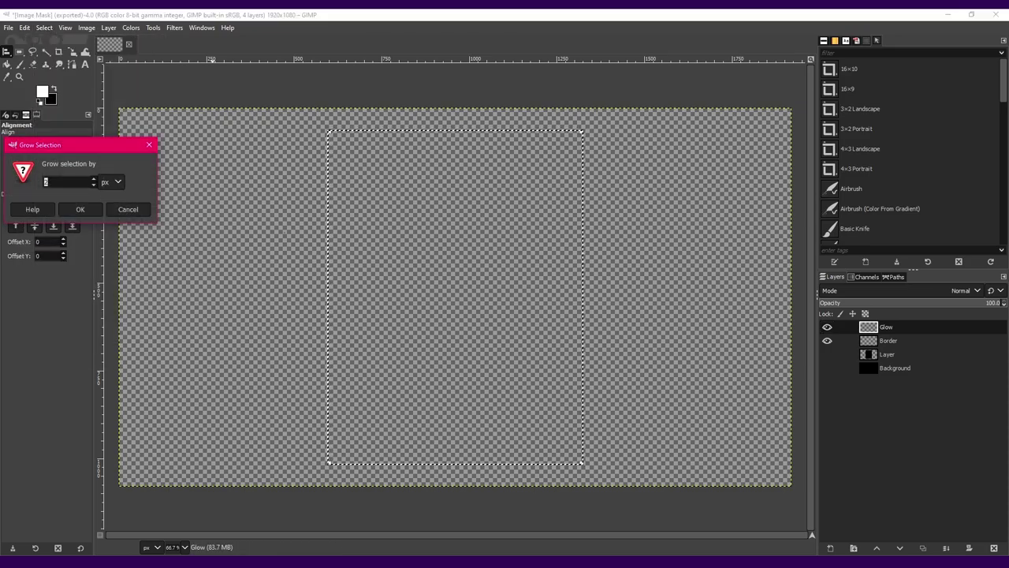
pyautogui.write('3')
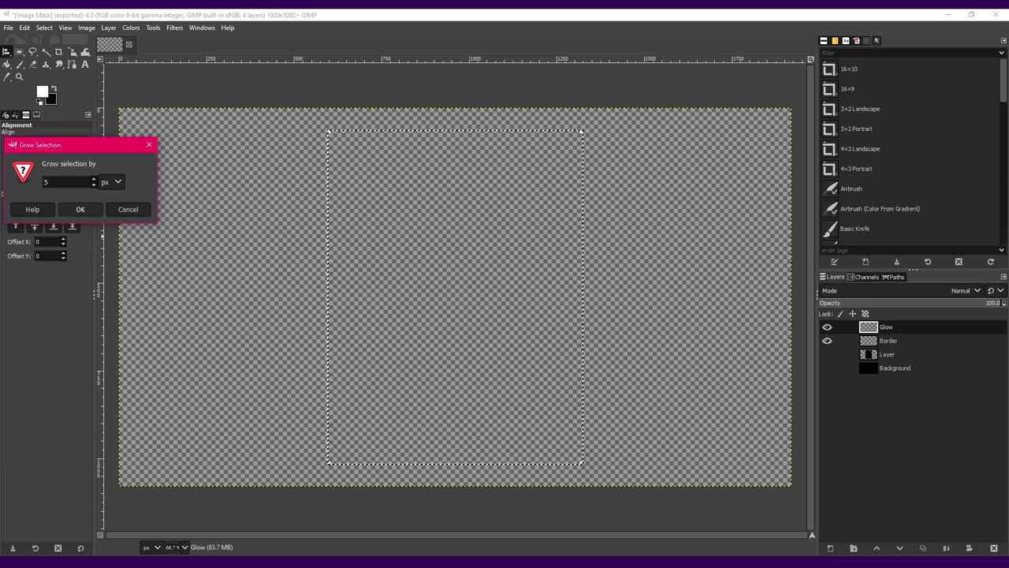
pyautogui.press('Return')
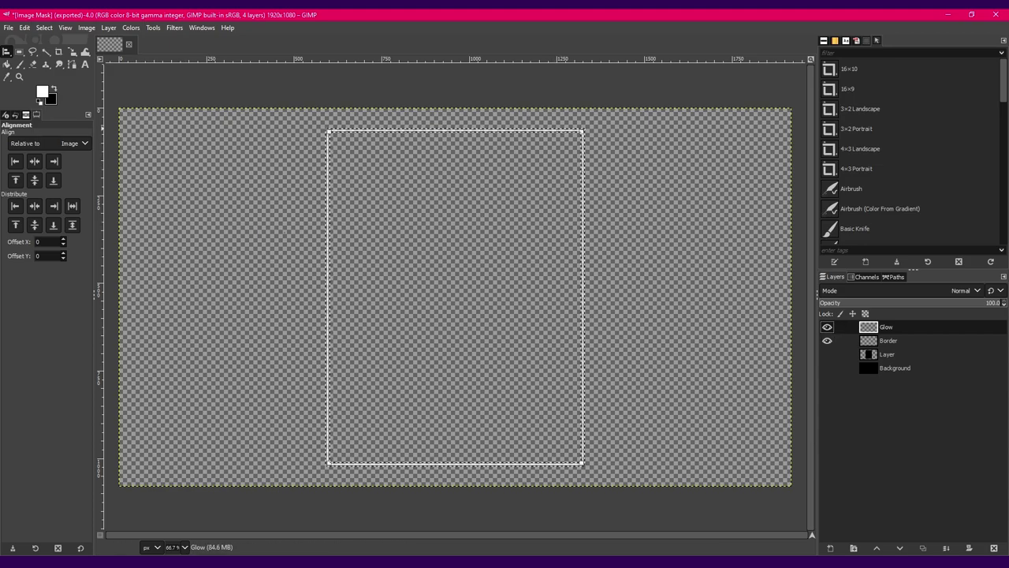
# Set the foreground colour to magenta, ff00ff
pyautogui.click(41, 92)
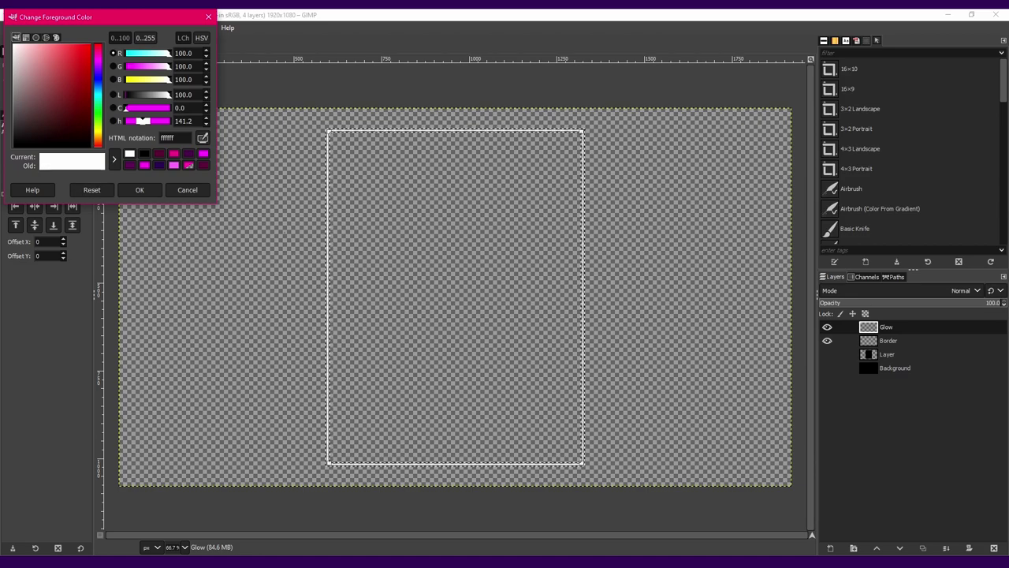
pyautogui.doubleClick(167, 138)
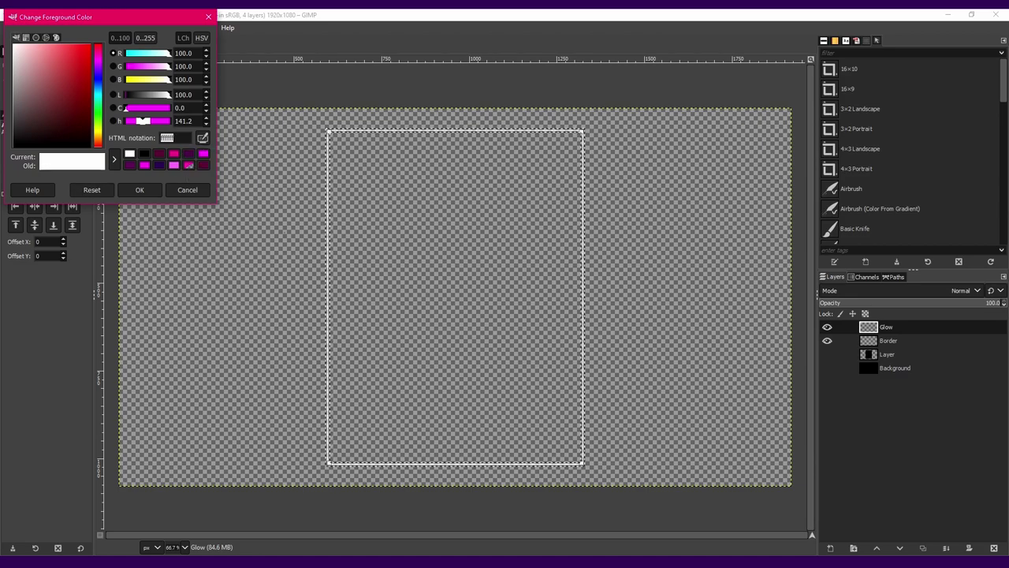
pyautogui.write('ff00ff')
pyautogui.press('Return')
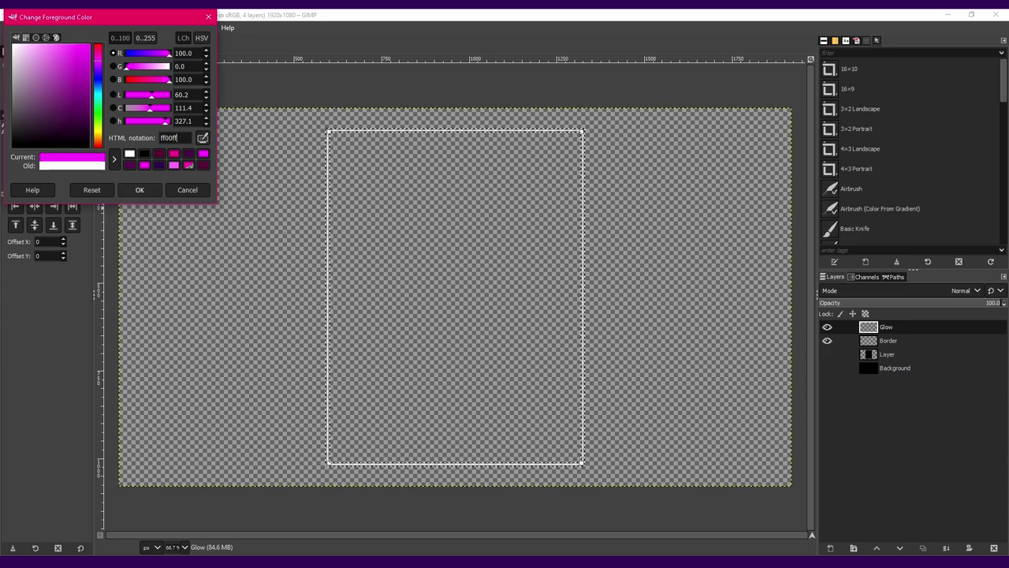
pyautogui.click(140, 190)
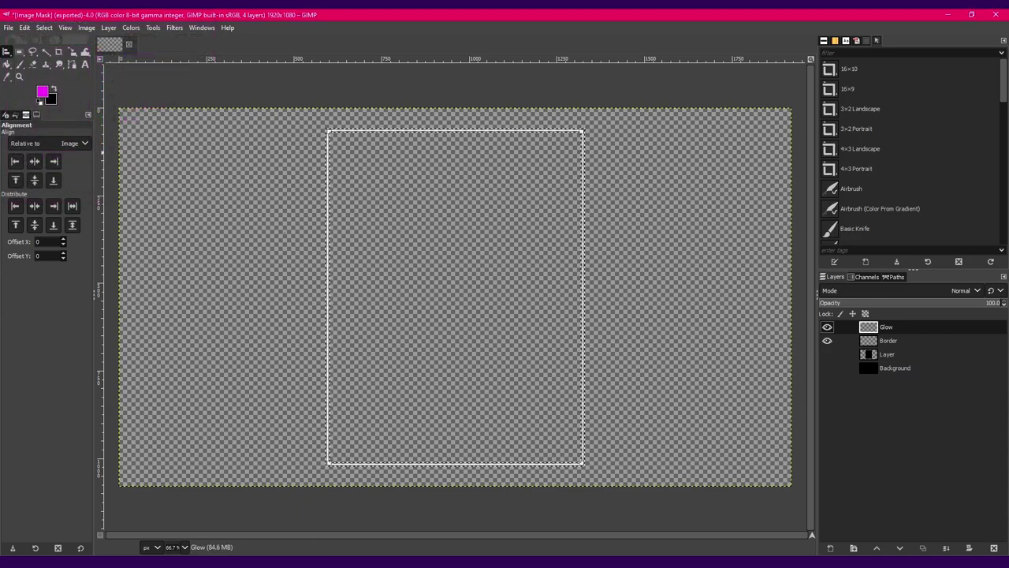
# Set the background colour to dark purple, 300060
pyautogui.click(52, 100)
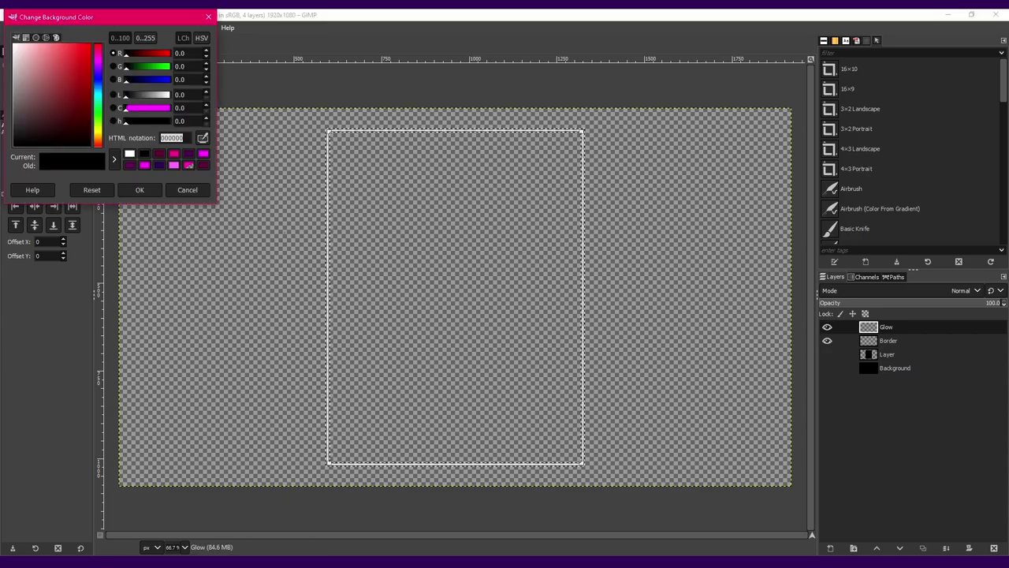
pyautogui.write('ff00ff')
pyautogui.press('Return')
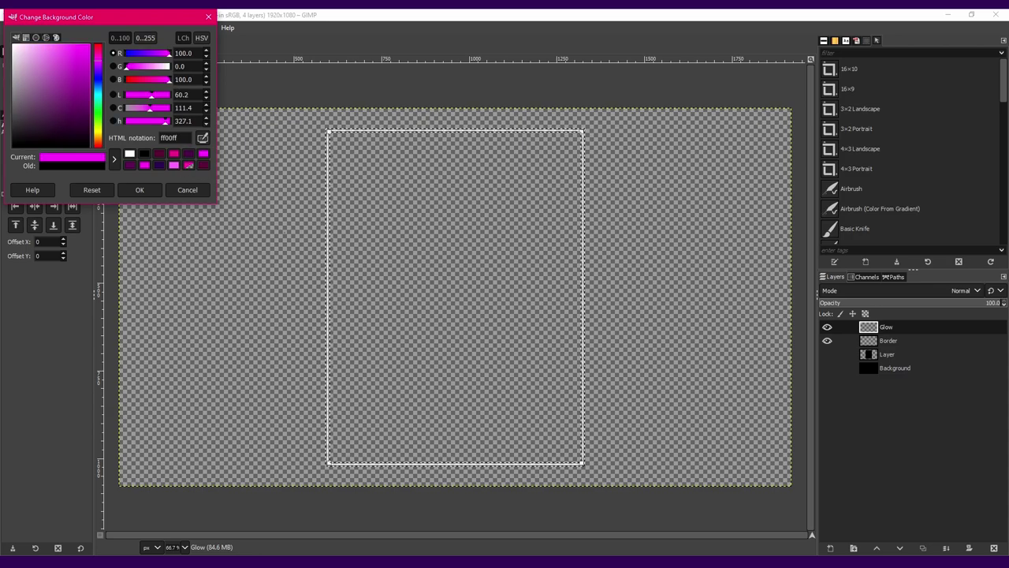
pyautogui.moveTo(86, 52); pyautogui.dragTo(87, 108)
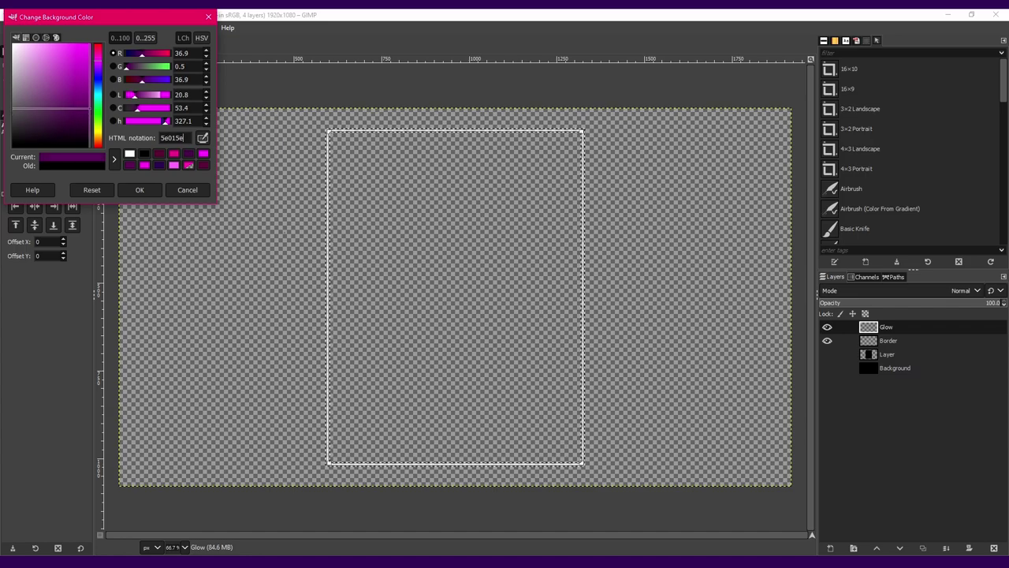
pyautogui.doubleClick(179, 138)
pyautogui.write('300')
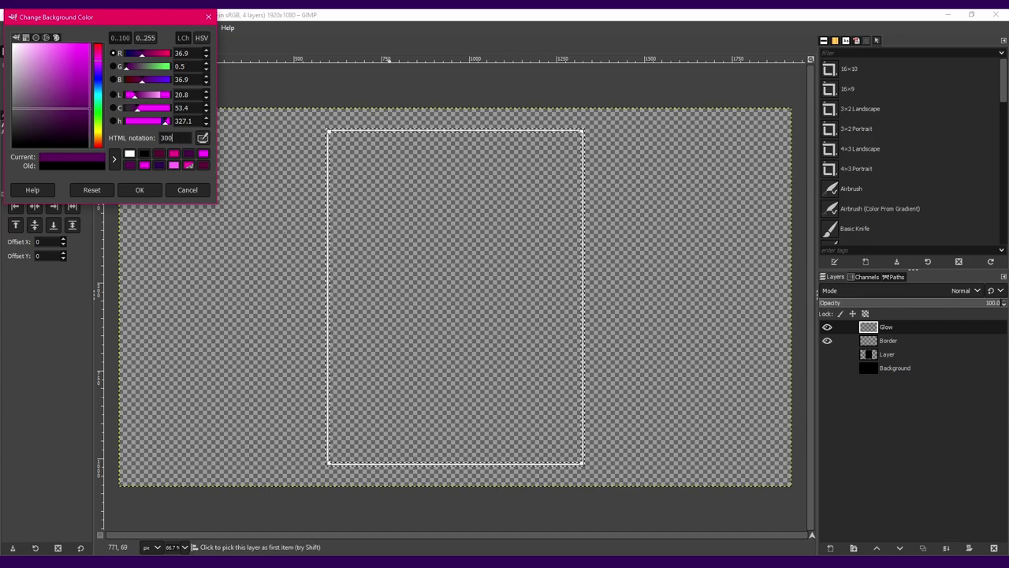
pyautogui.write('060')
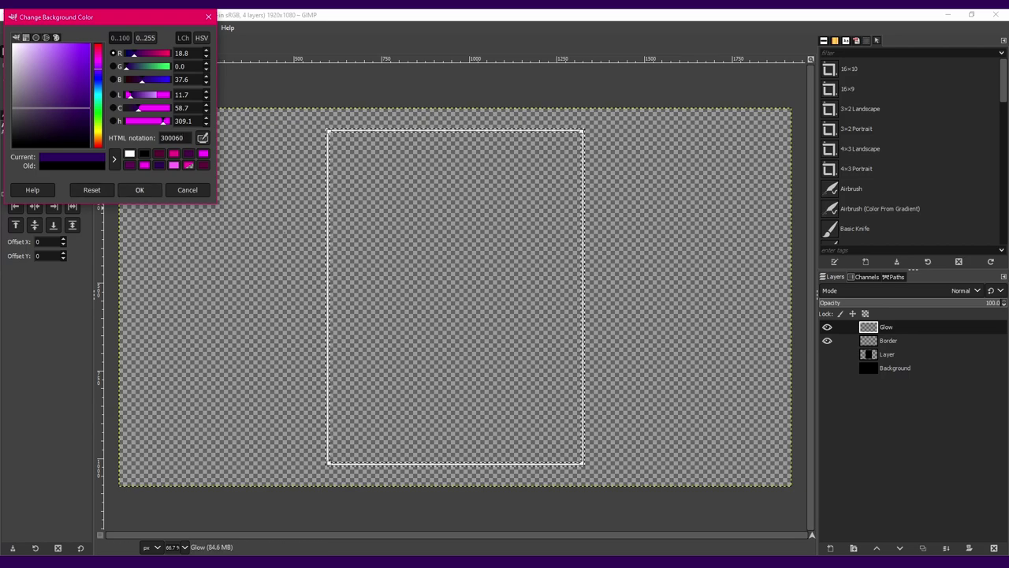
pyautogui.press('Return')
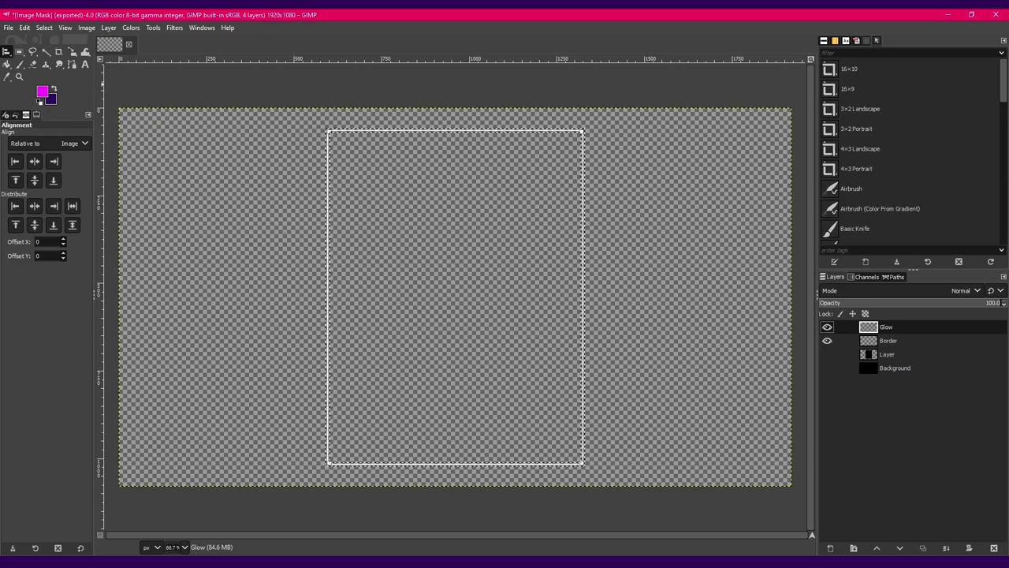
# Fill the grown selection on the Glow layer with the foreground colour
pyautogui.click(24, 27)
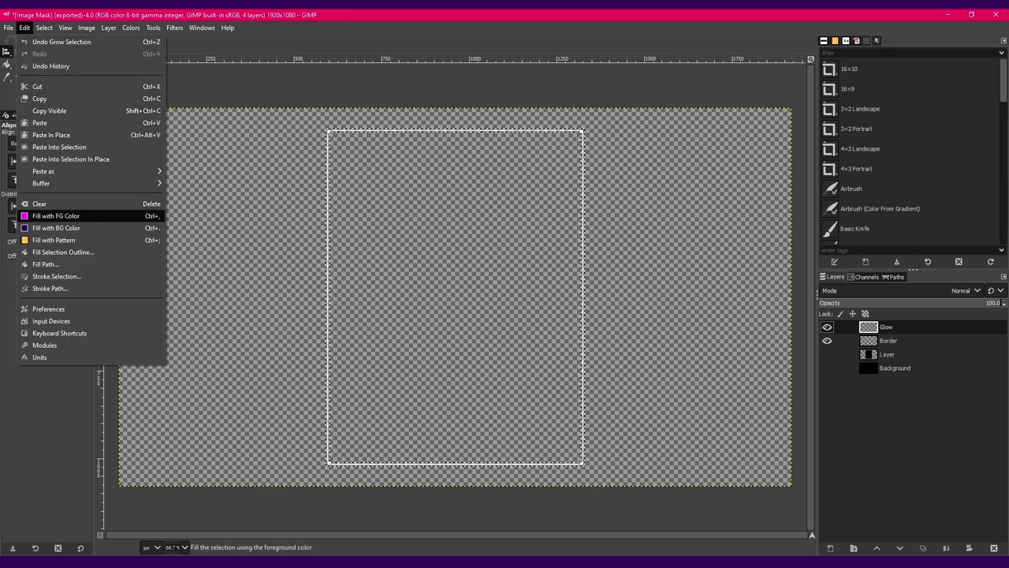
pyautogui.press('Return')
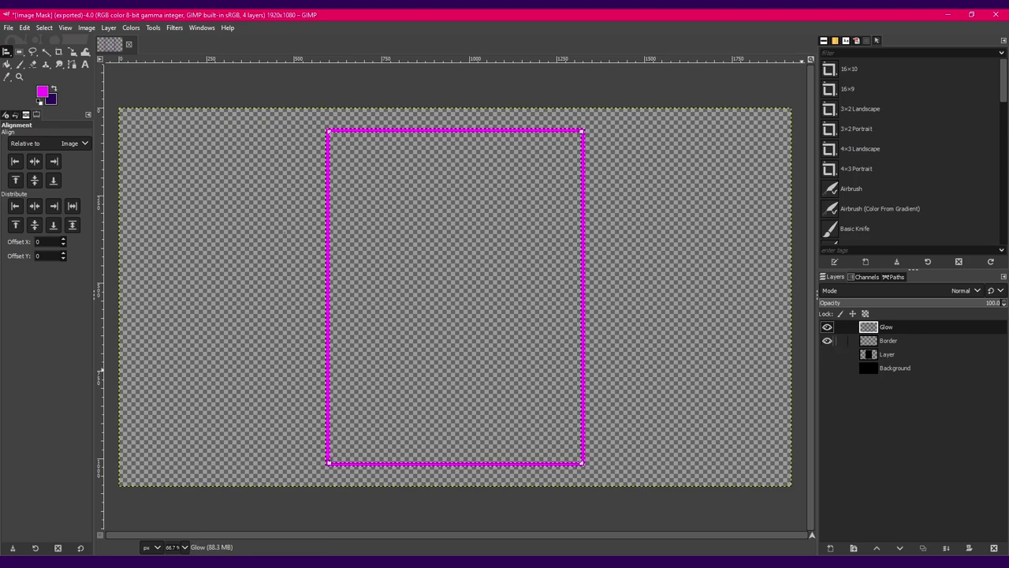
# Replace the selection with one made from the Border layer's alpha
pyautogui.click(901, 341)
pyautogui.rightClick(902, 341)
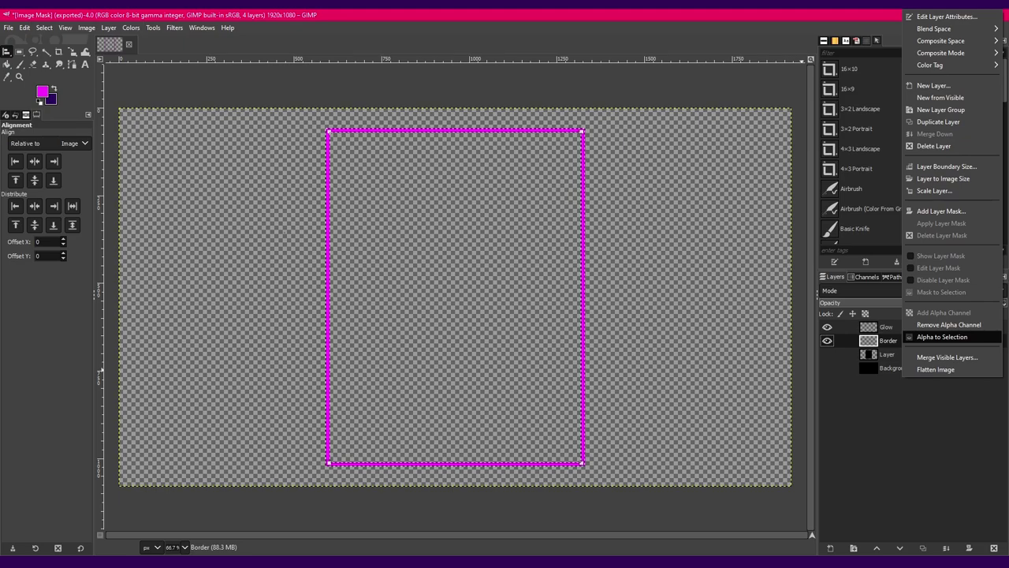
pyautogui.click(942, 336)
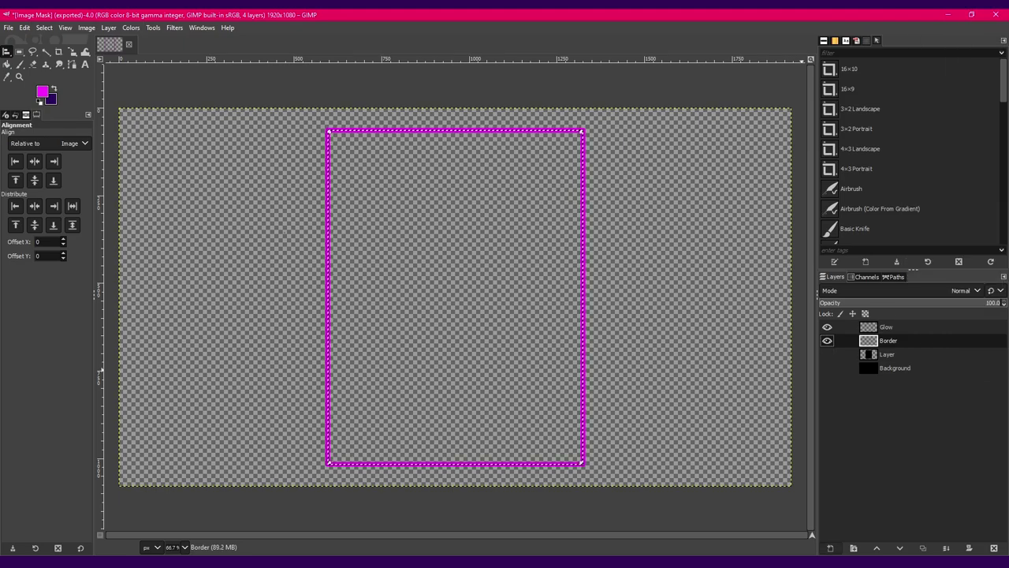
# Add a transparent 1920 × 1080 px layer named Accent directly above the Border layer
pyautogui.click(830, 547)
pyautogui.write('Accent')
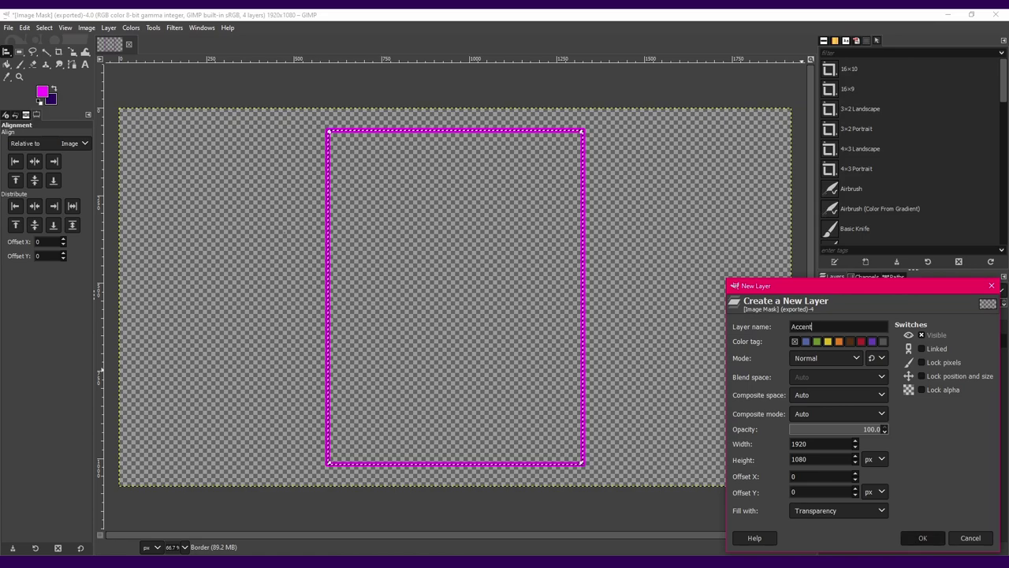
pyautogui.press('Return')
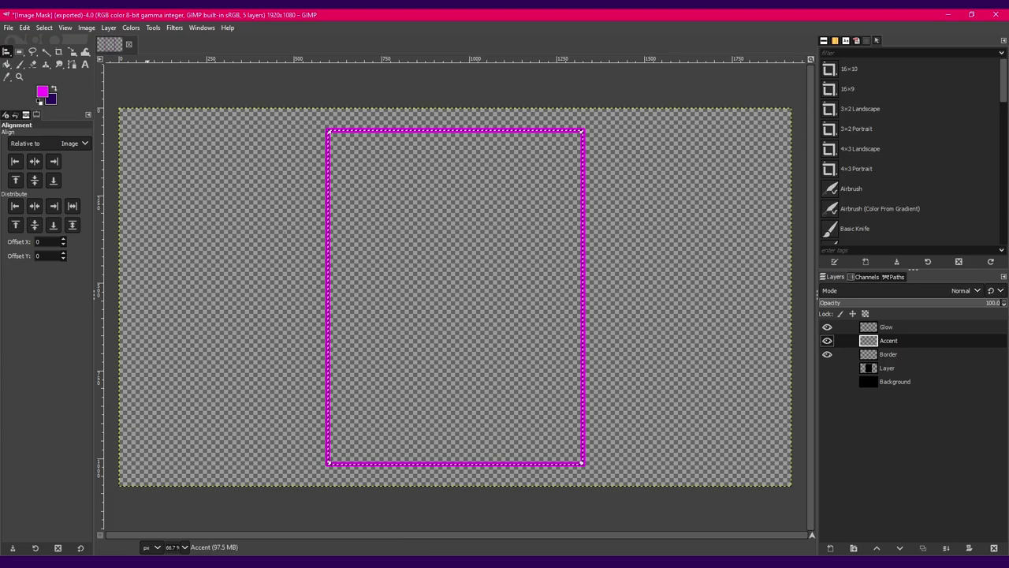
# Grow the border-shaped selection by 3 px for the Accent layer
pyautogui.click(44, 28)
pyautogui.click(63, 171)
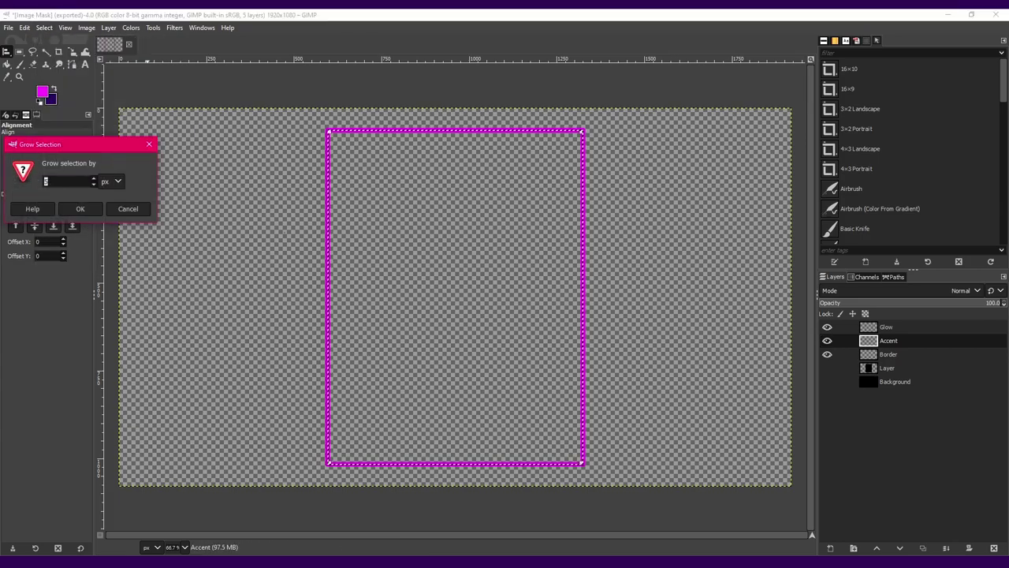
pyautogui.write('4')
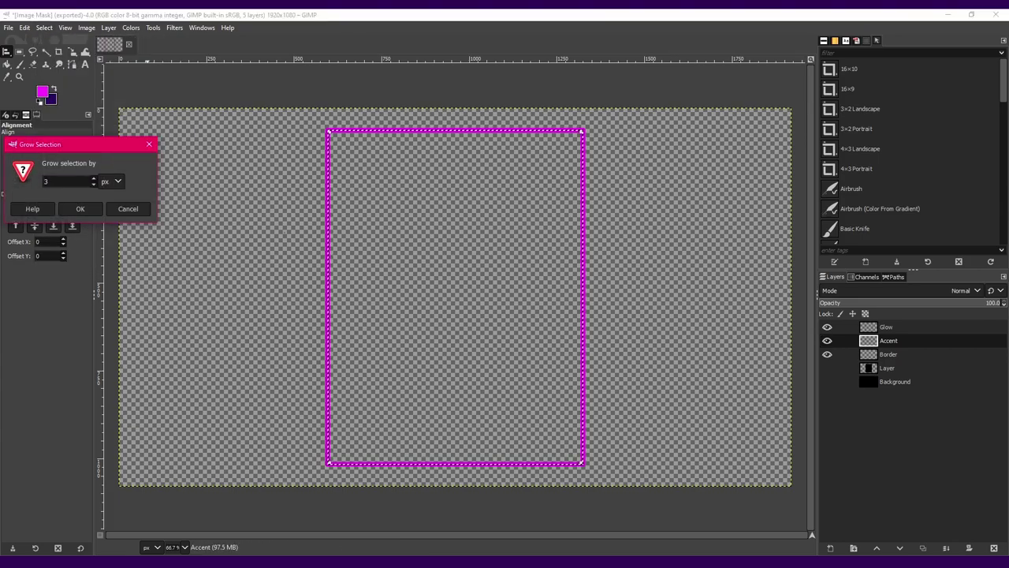
pyautogui.press('Return')
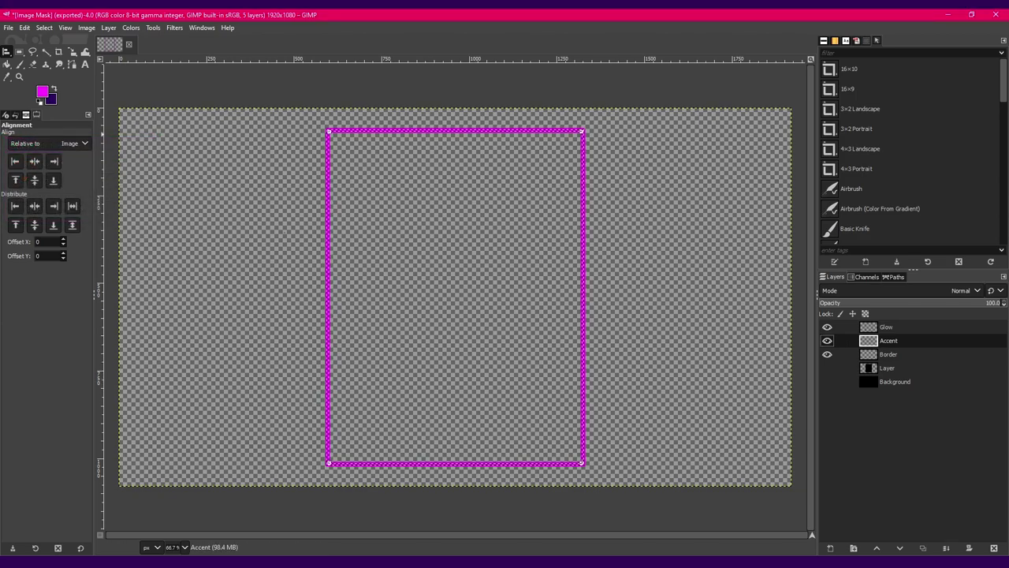
# Fill the grown selection on the Accent layer with the background colour
pyautogui.click(24, 28)
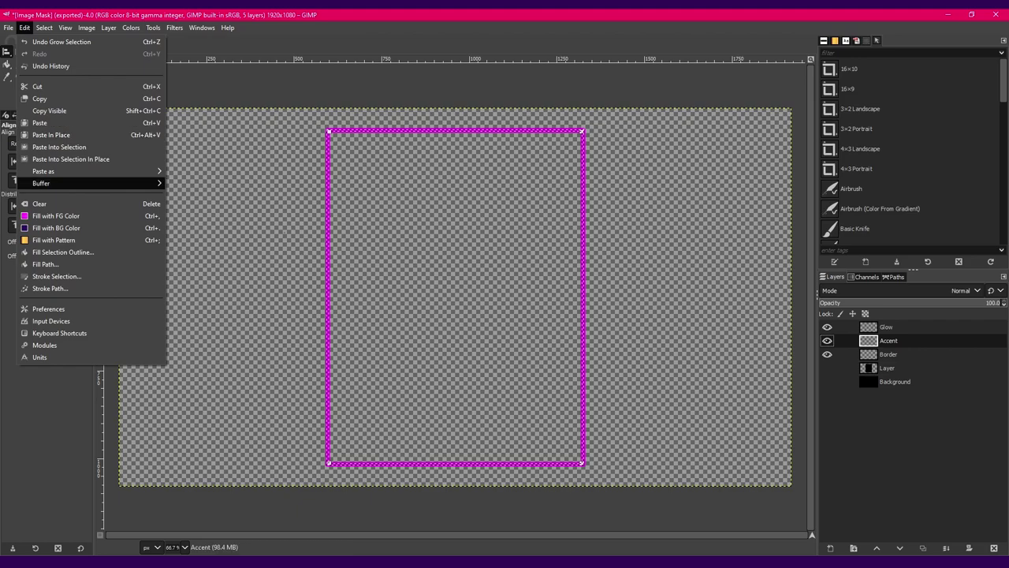
pyautogui.click(56, 228)
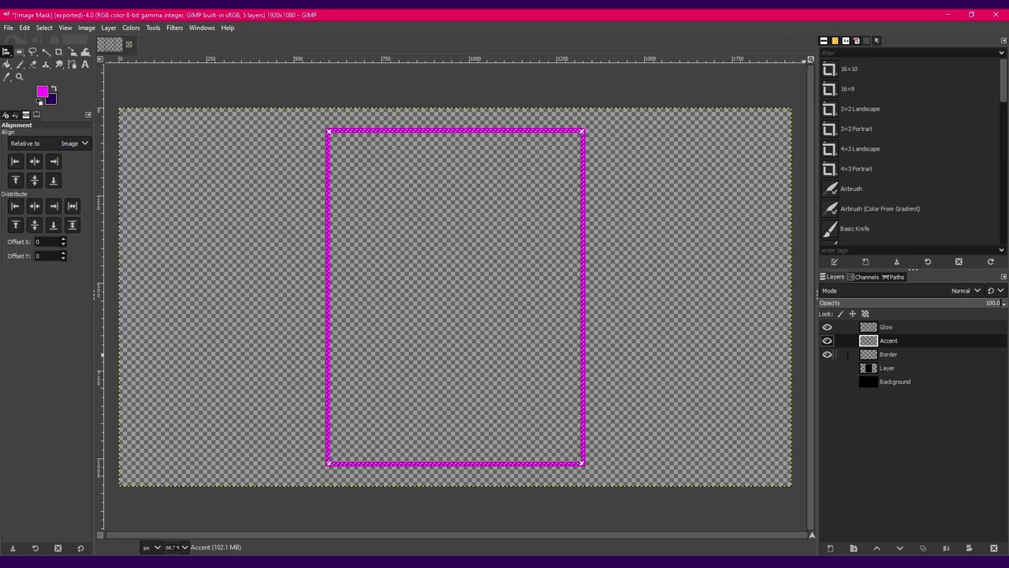
# Reorder the three visible layers so that Border is uppermost, Accent lies beneath it and Glow lies below Accent
pyautogui.press('pagedown')
pyautogui.click(877, 548)
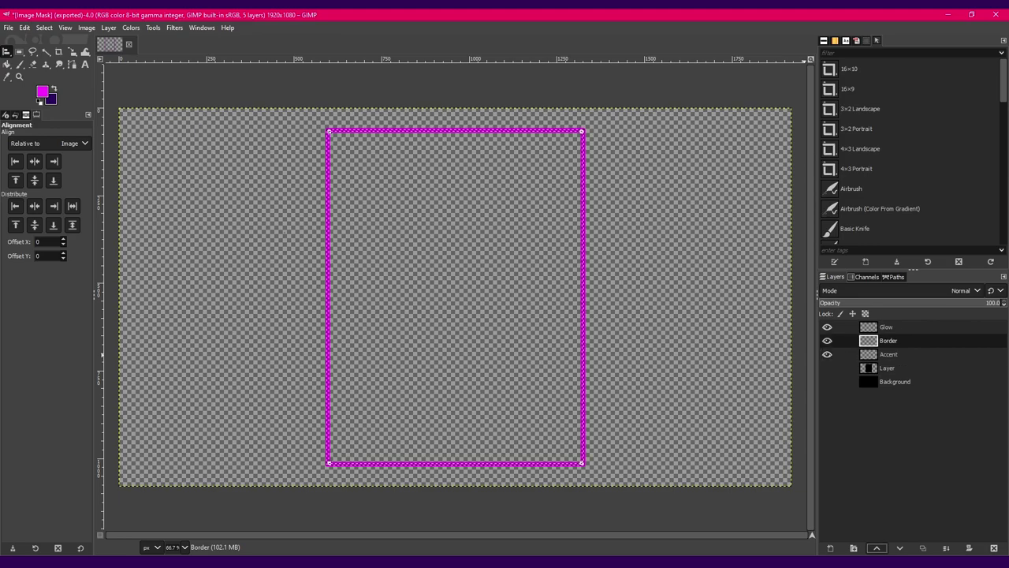
pyautogui.click(876, 547)
pyautogui.press('pagedown')
pyautogui.press('pagedown')
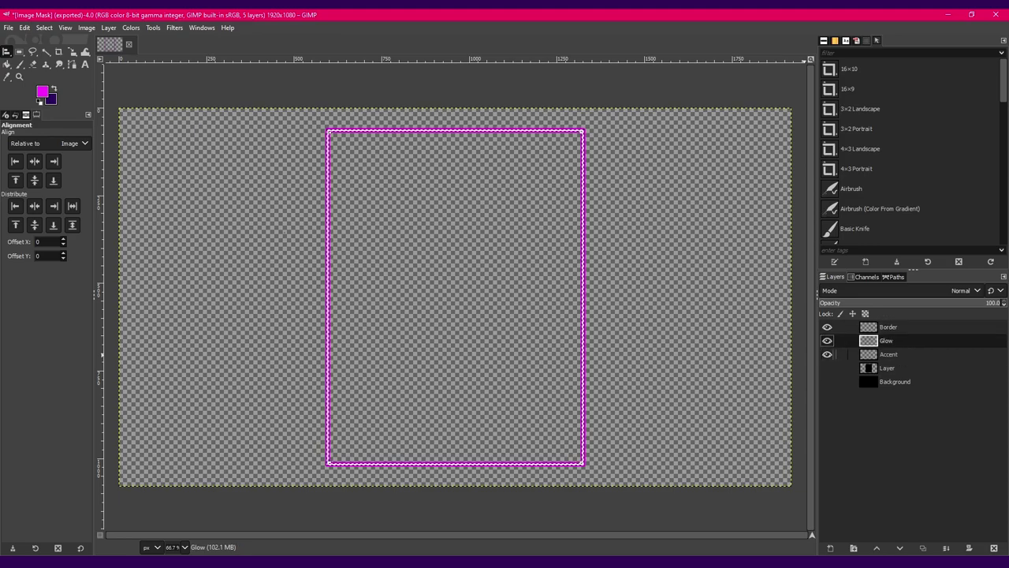
pyautogui.click(877, 547)
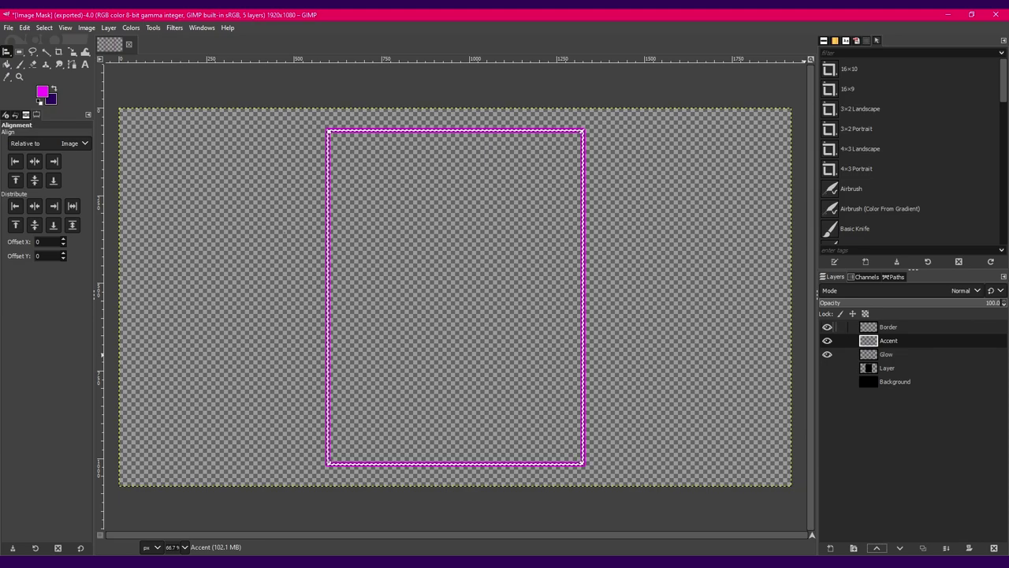
# Clear the current selection and make the black Background layer visible
pyautogui.click(25, 27)
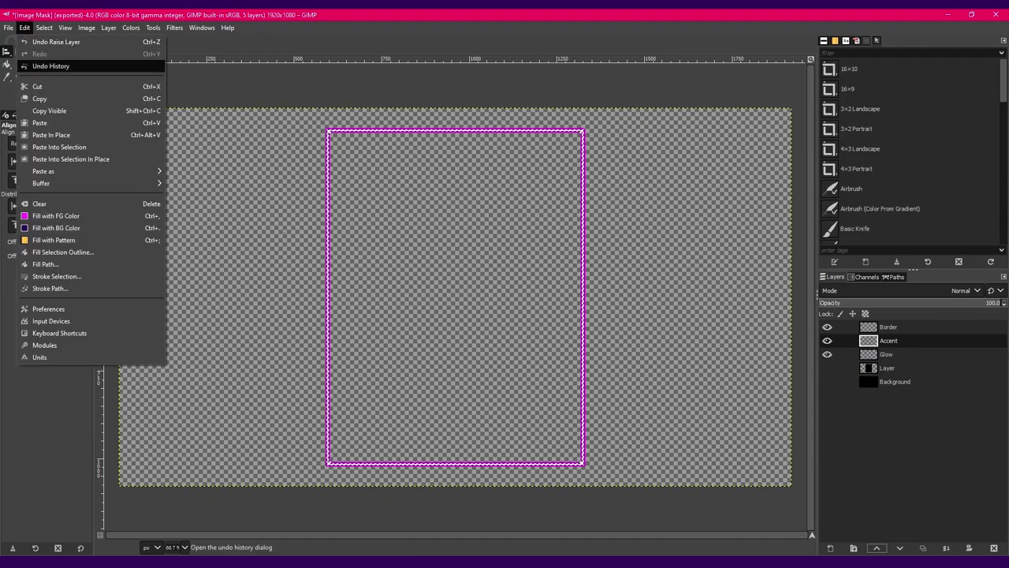
pyautogui.click(55, 54)
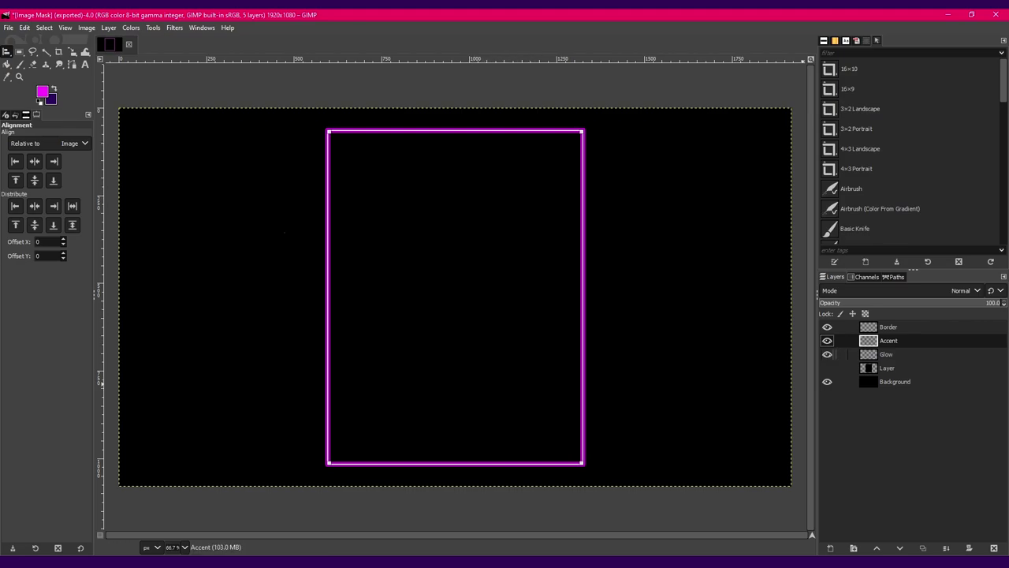
# Apply a Gaussian Blur to the Glow layer with Size X and Size Y both set to 4.00
pyautogui.click(886, 354)
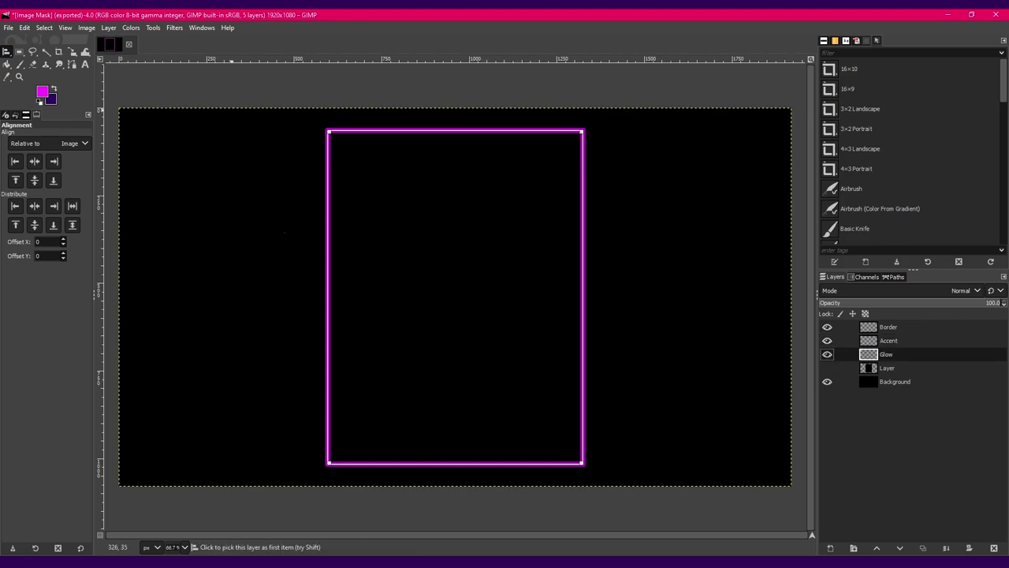
pyautogui.click(174, 27)
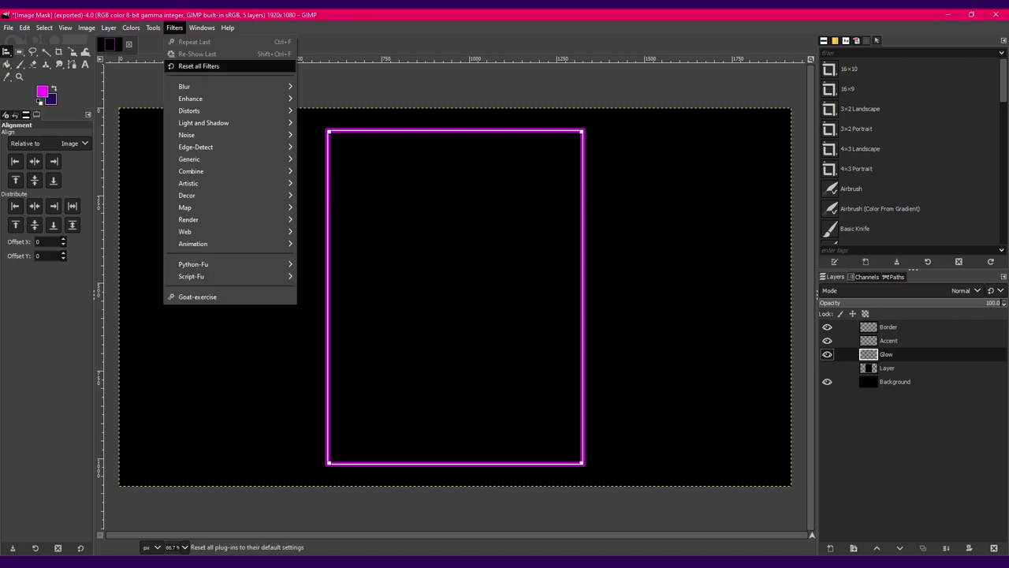
pyautogui.moveTo(189, 86)
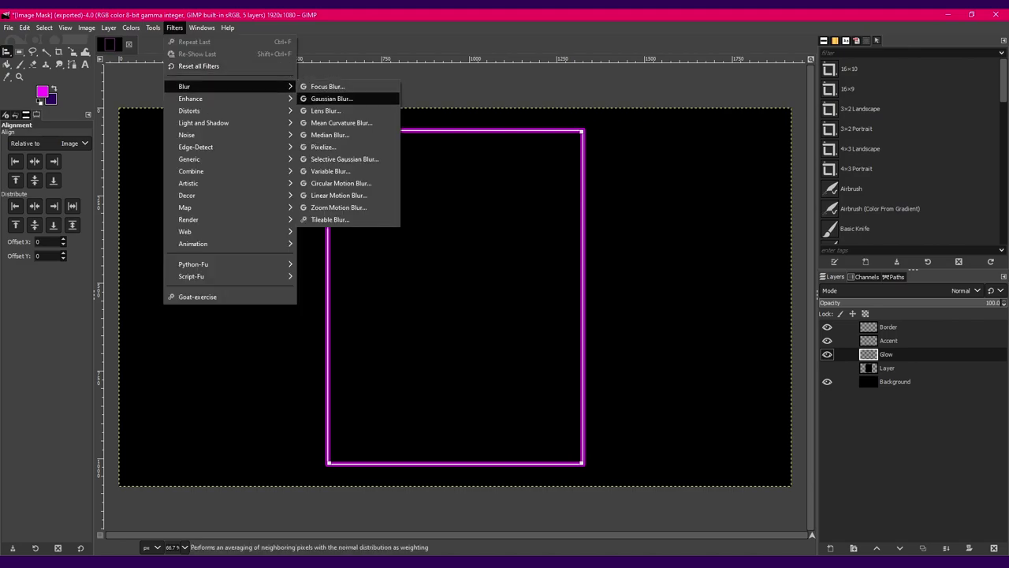
pyautogui.click(332, 98)
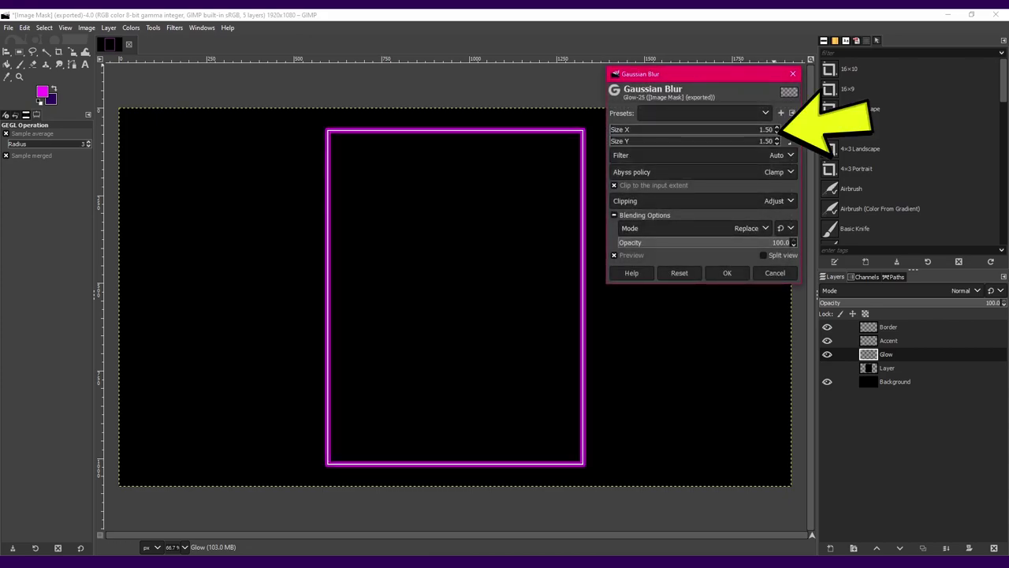
pyautogui.click(776, 131)
pyautogui.click(776, 131)
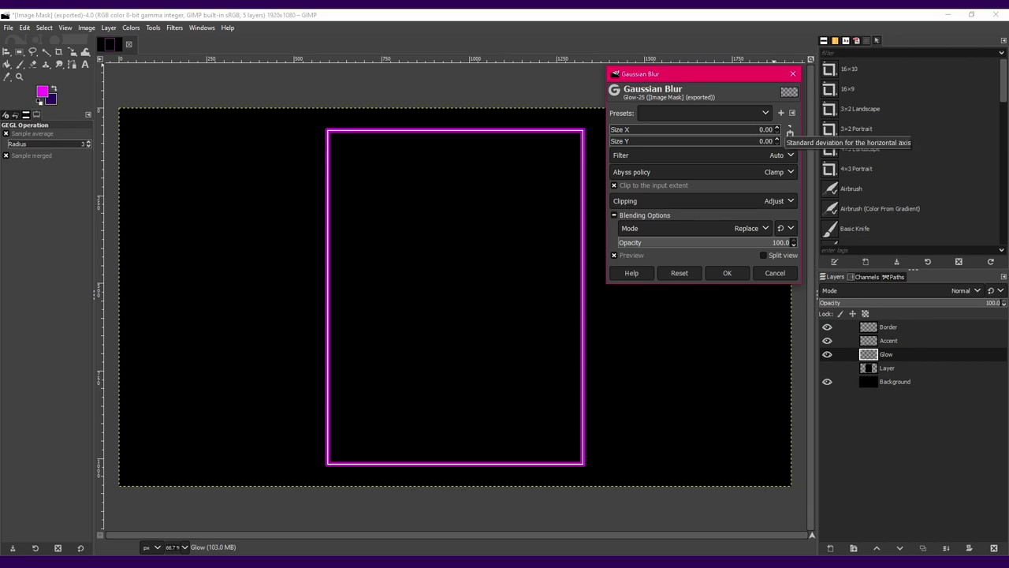
pyautogui.click(776, 127)
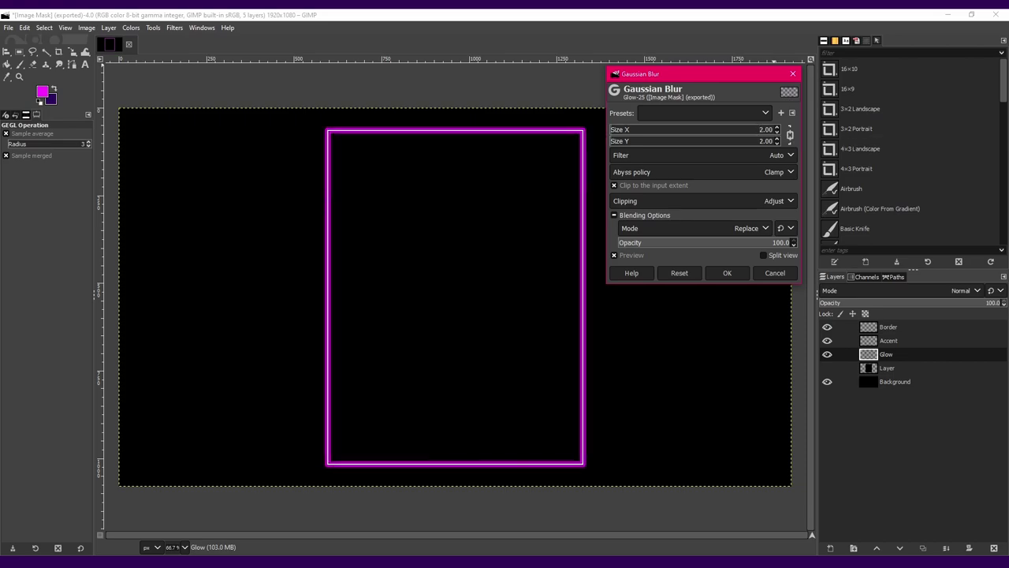
pyautogui.click(776, 127)
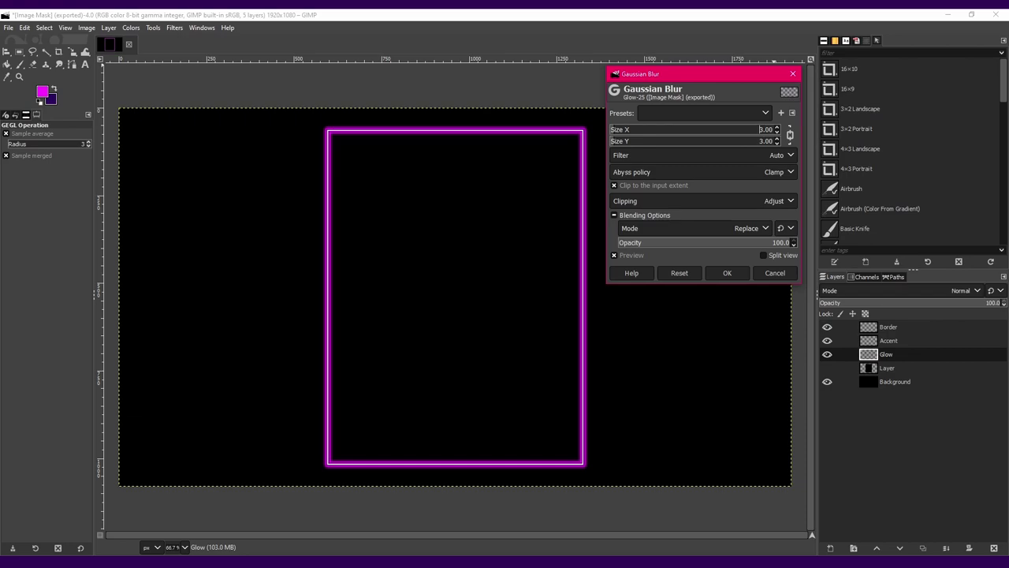
pyautogui.click(776, 127)
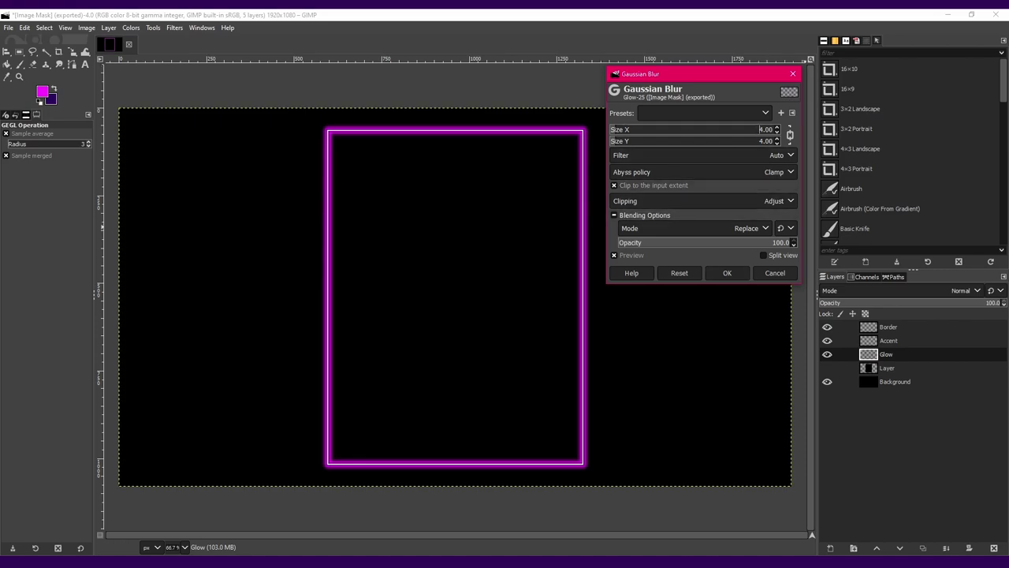
pyautogui.click(727, 273)
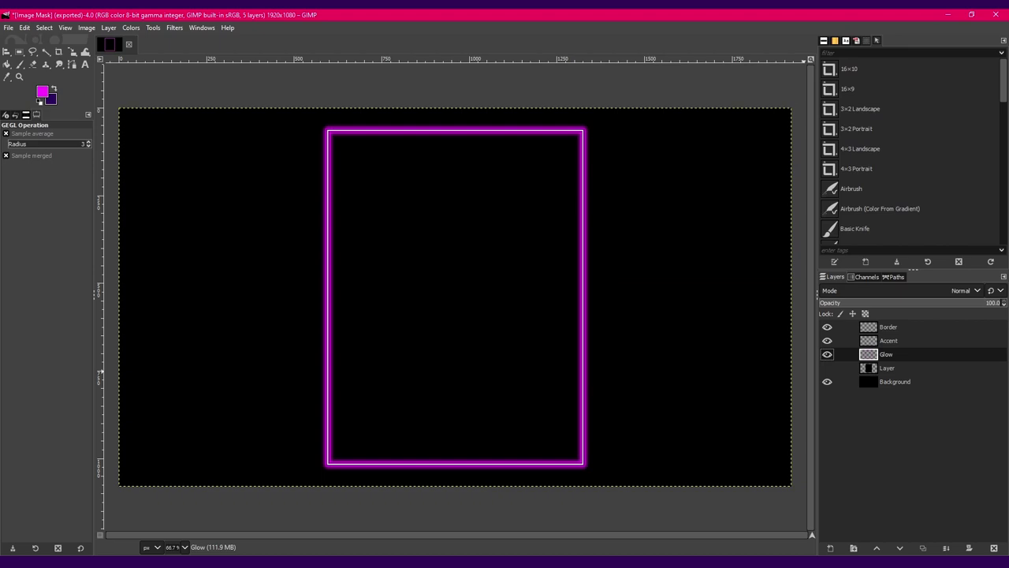
# Apply a Gaussian Blur with equal horizontal and vertical sizes to the Accent layer
pyautogui.click(889, 341)
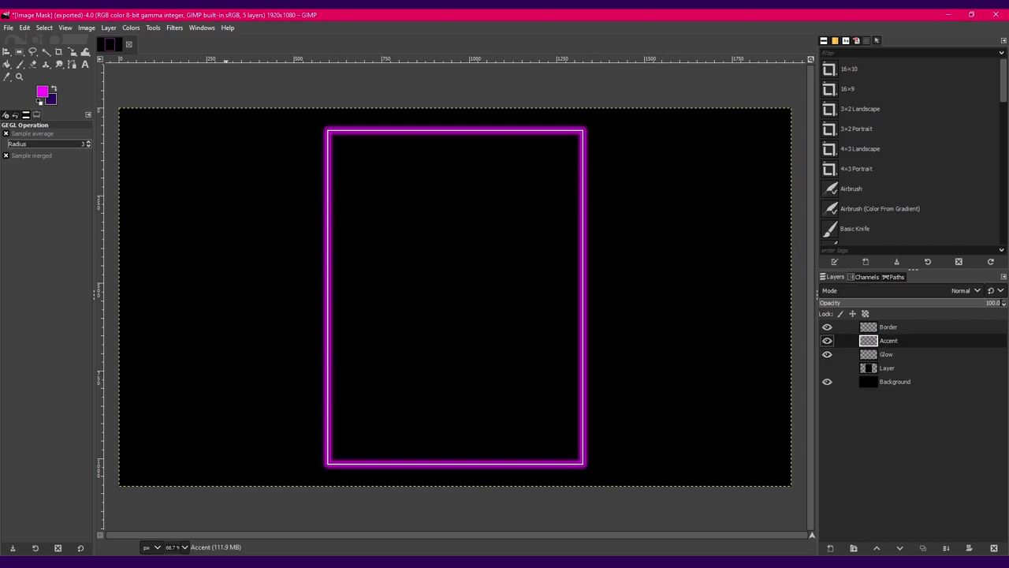
pyautogui.click(174, 28)
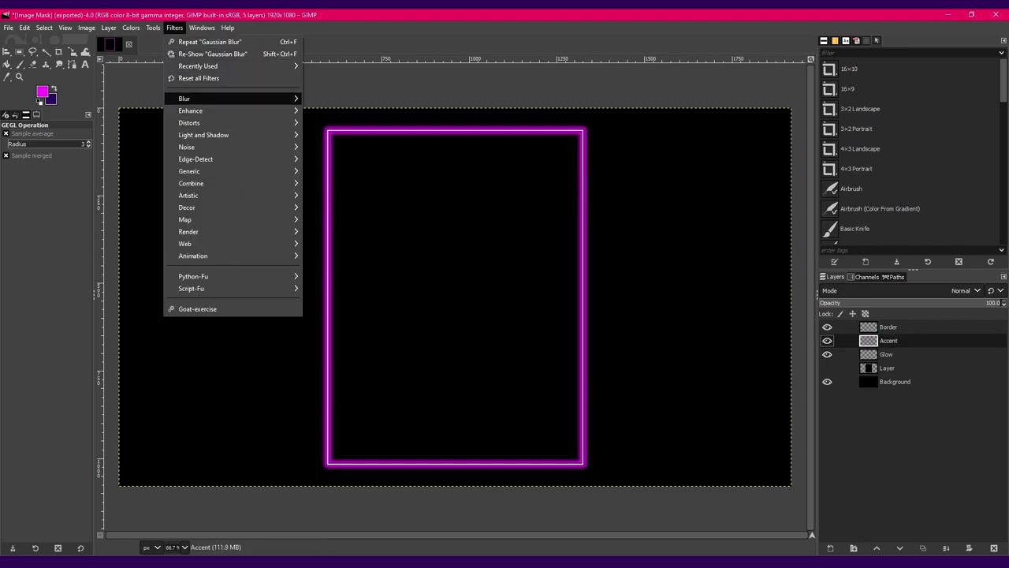
pyautogui.moveTo(197, 98)
pyautogui.click(338, 111)
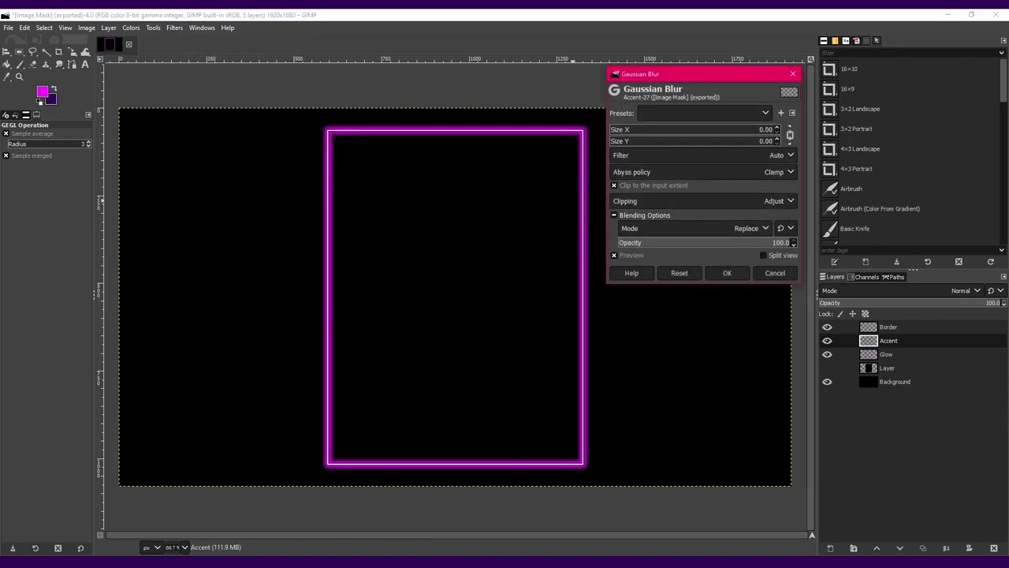
pyautogui.click(777, 128)
pyautogui.click(777, 126)
pyautogui.press('Return')
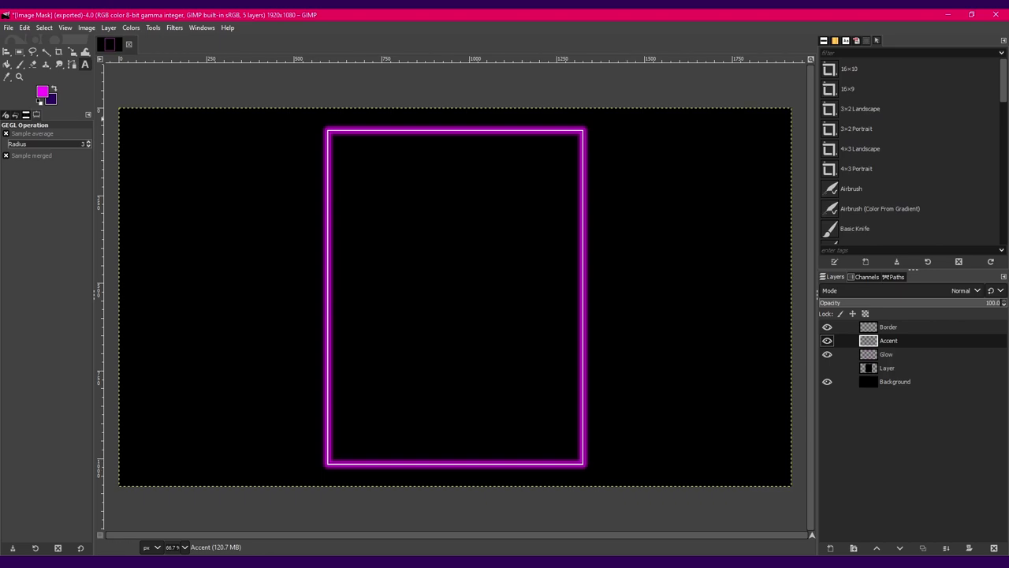
# Add the text "// LIVE FEED" just inside the lower-left corner of the neon border
pyautogui.click(85, 63)
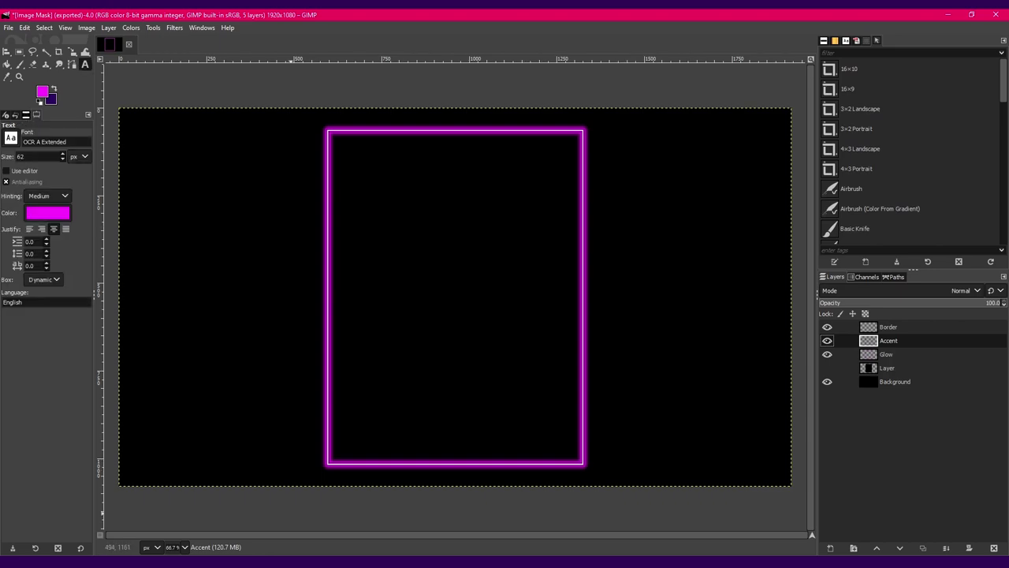
pyautogui.click(347, 431)
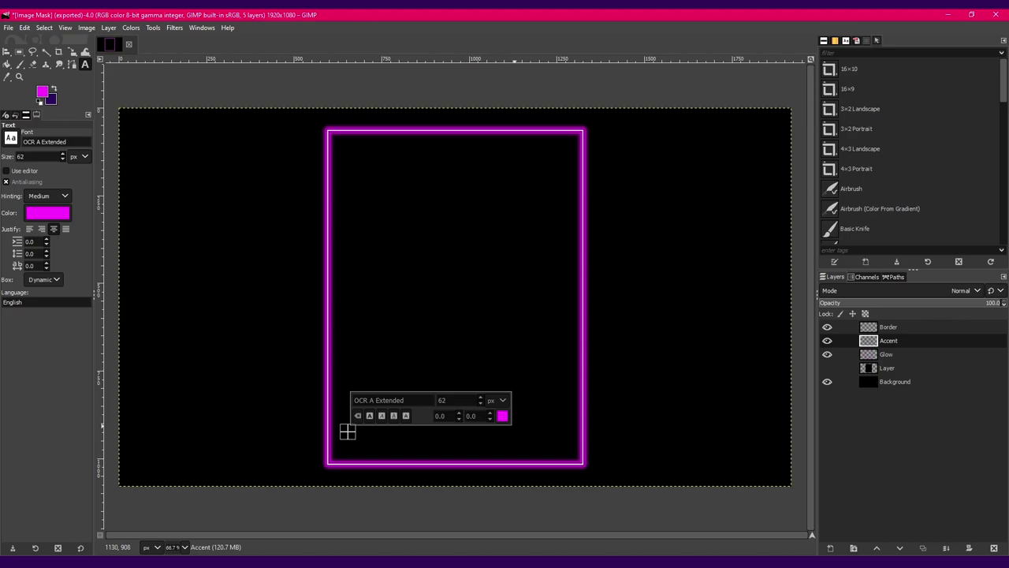
pyautogui.write('//')
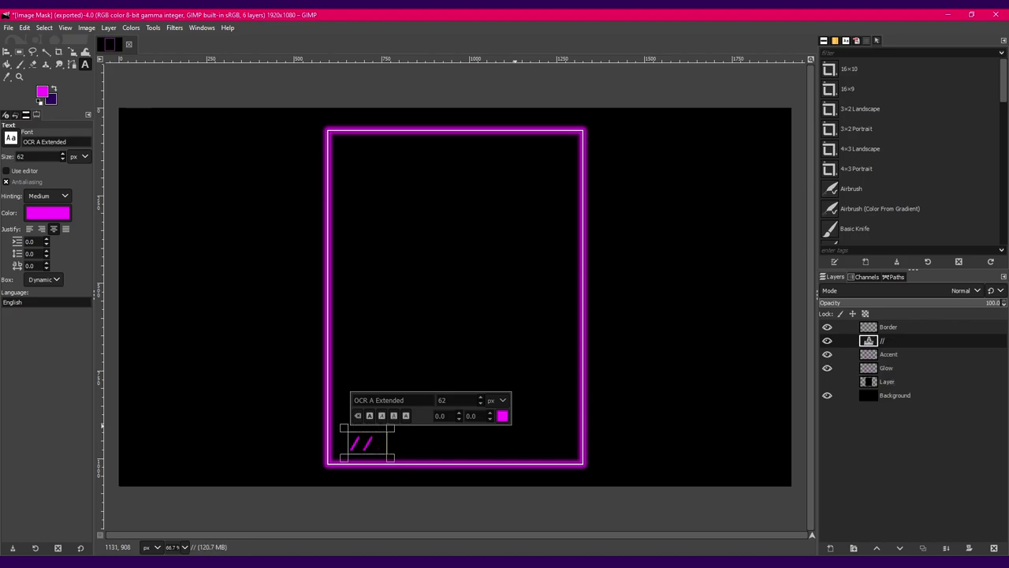
pyautogui.write(' LIVE FE')
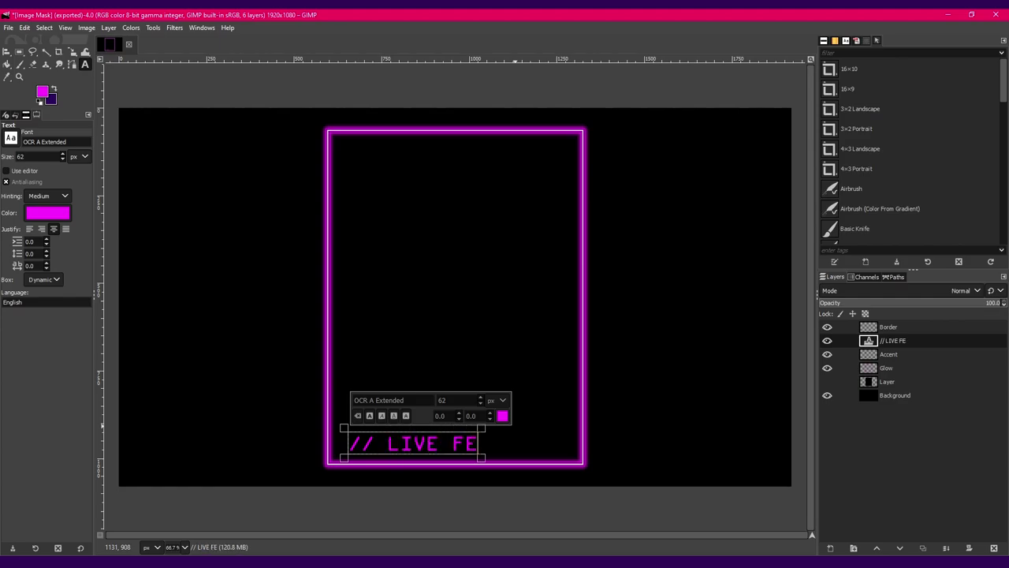
pyautogui.write('ED')
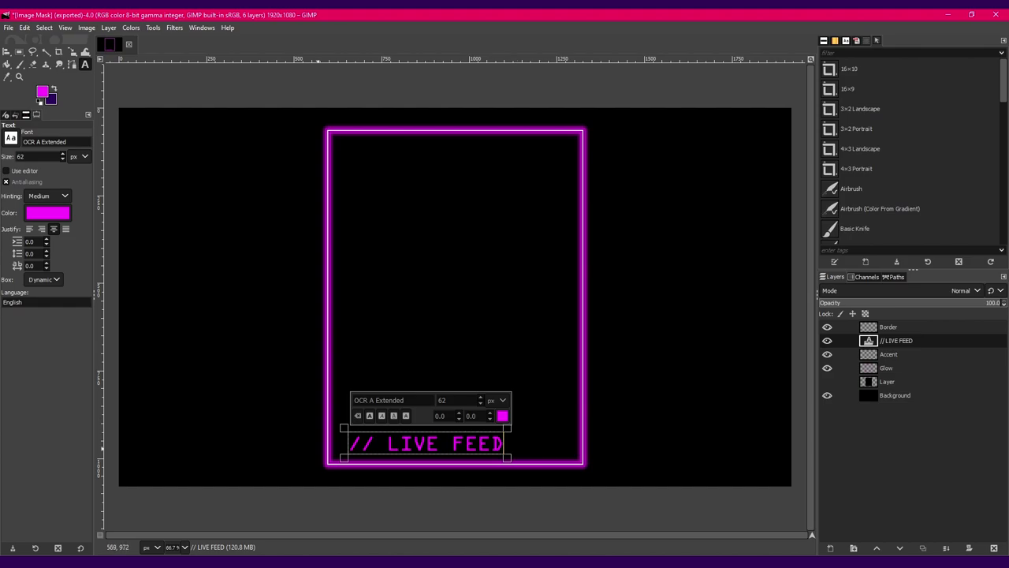
# Change the font of the whole "// LIVE FEED" text to Calibri
pyautogui.hotkey('ctrl', 'a')
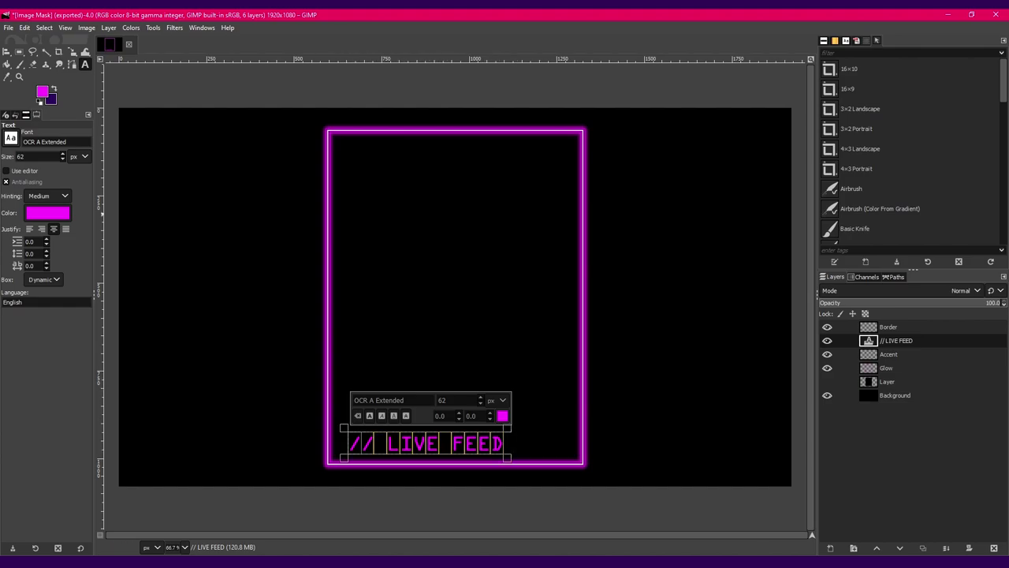
pyautogui.click(11, 137)
pyautogui.scroll(-3, 47, 209)
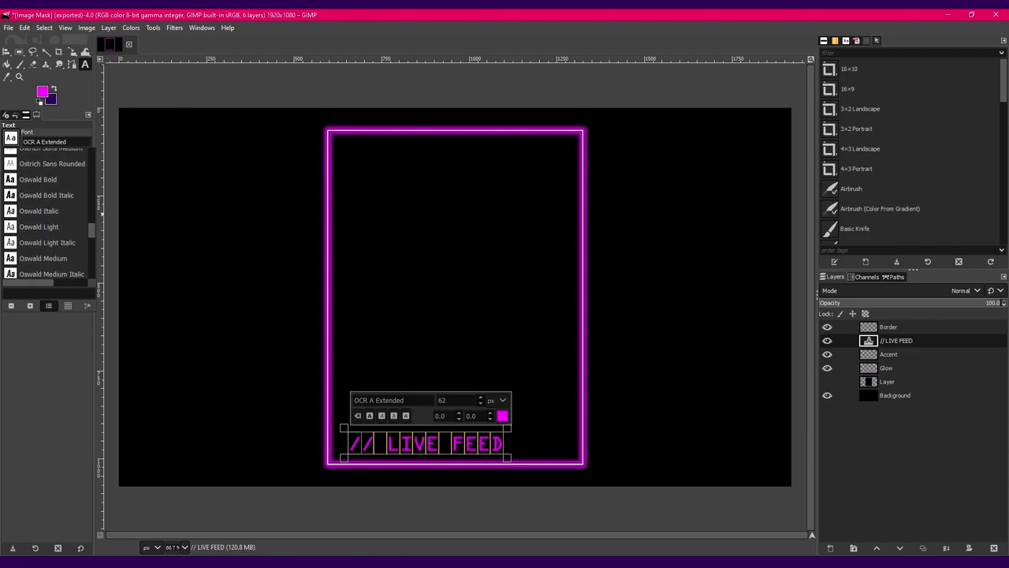
pyautogui.press('Escape')
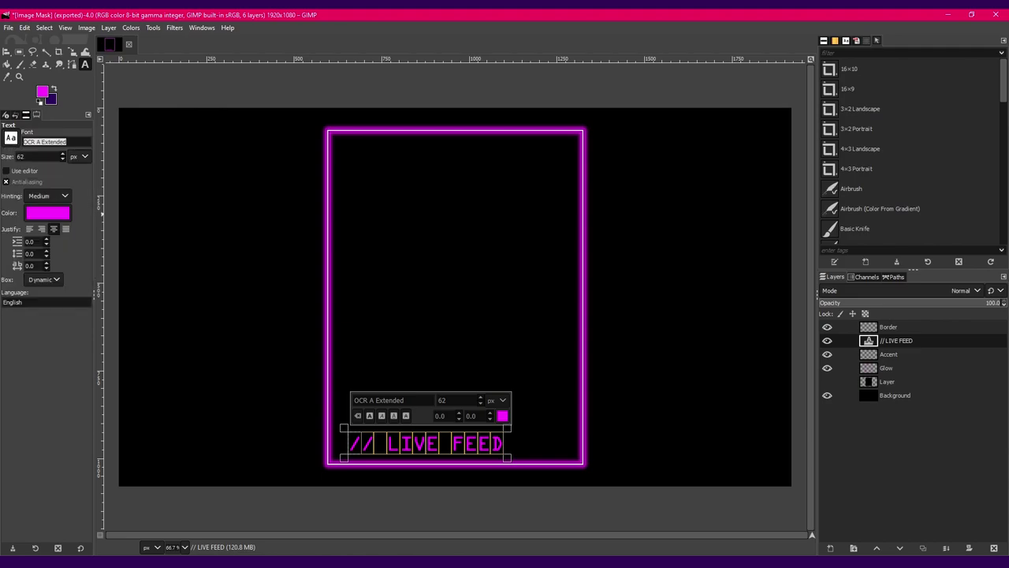
pyautogui.write('cali')
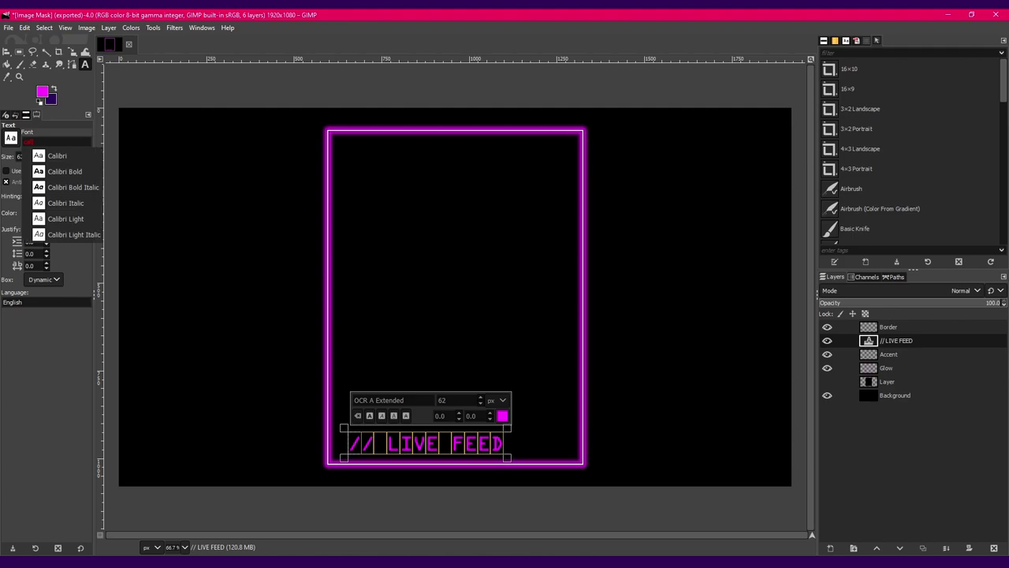
pyautogui.click(57, 156)
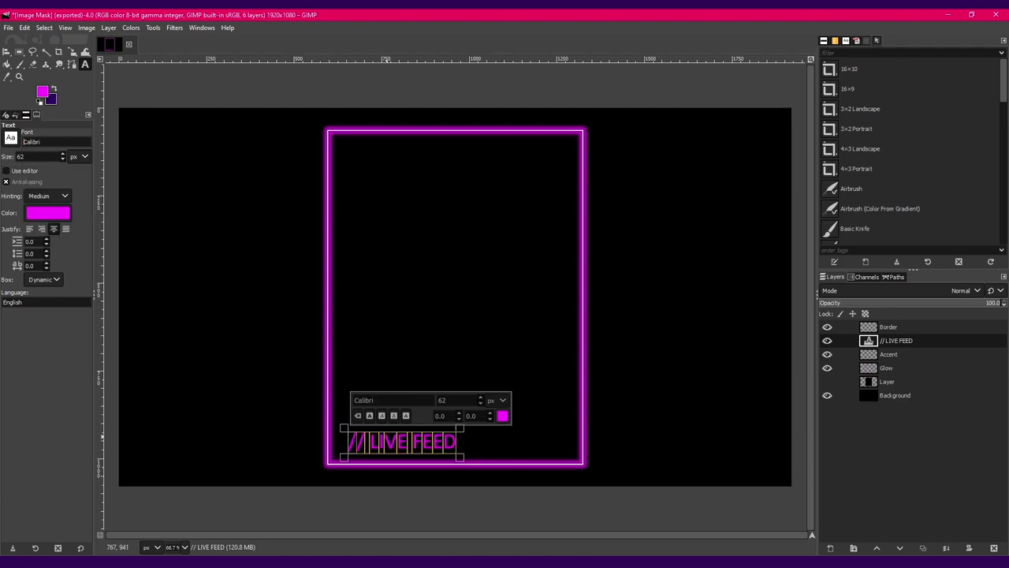
# Change the colour of the "// LIVE FEED" text after its first slash to white
pyautogui.click(503, 415)
pyautogui.moveTo(424, 374); pyautogui.dragTo(402, 358)
pyautogui.click(541, 508)
pyautogui.click(540, 508)
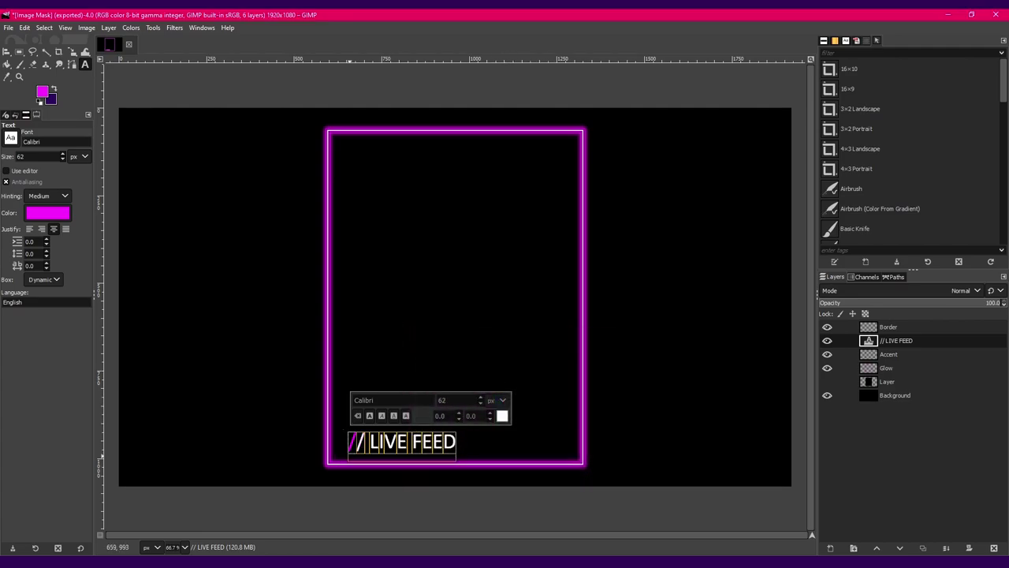
pyautogui.moveTo(363, 445); pyautogui.dragTo(351, 447)
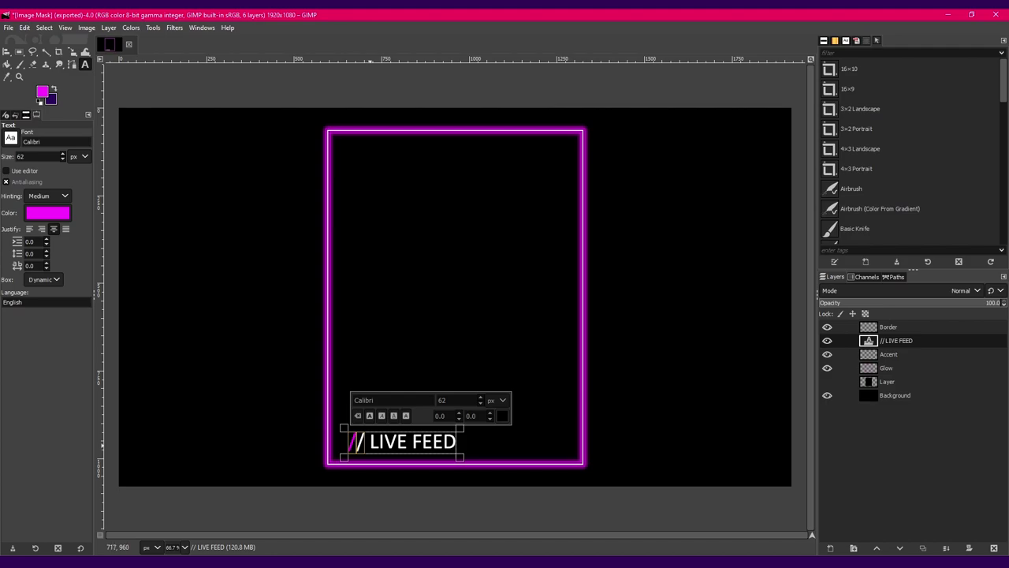
pyautogui.click(502, 416)
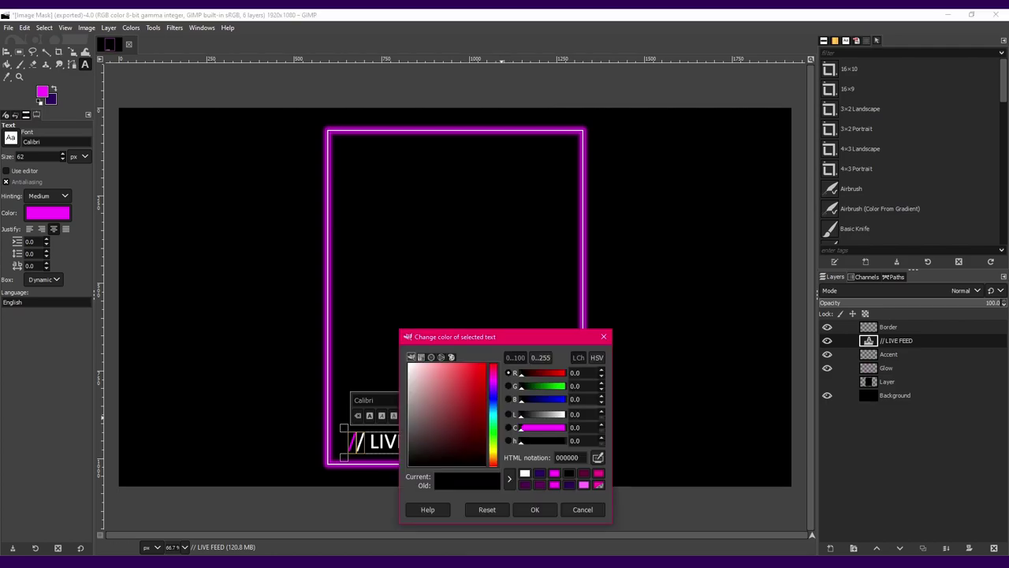
pyautogui.click(582, 509)
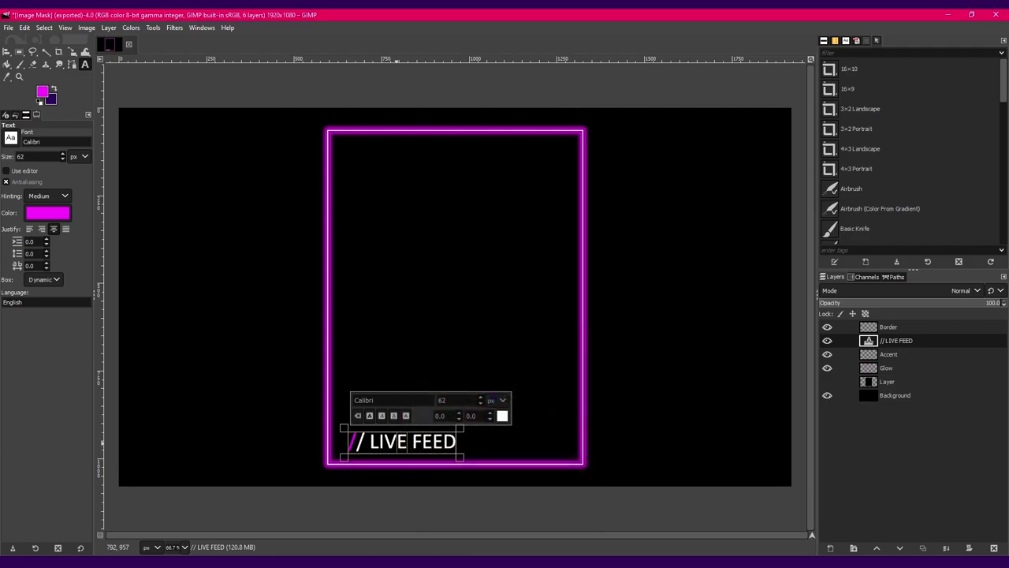
# Change the colour of the first slash in the "// LIVE FEED" text to white
pyautogui.click(502, 415)
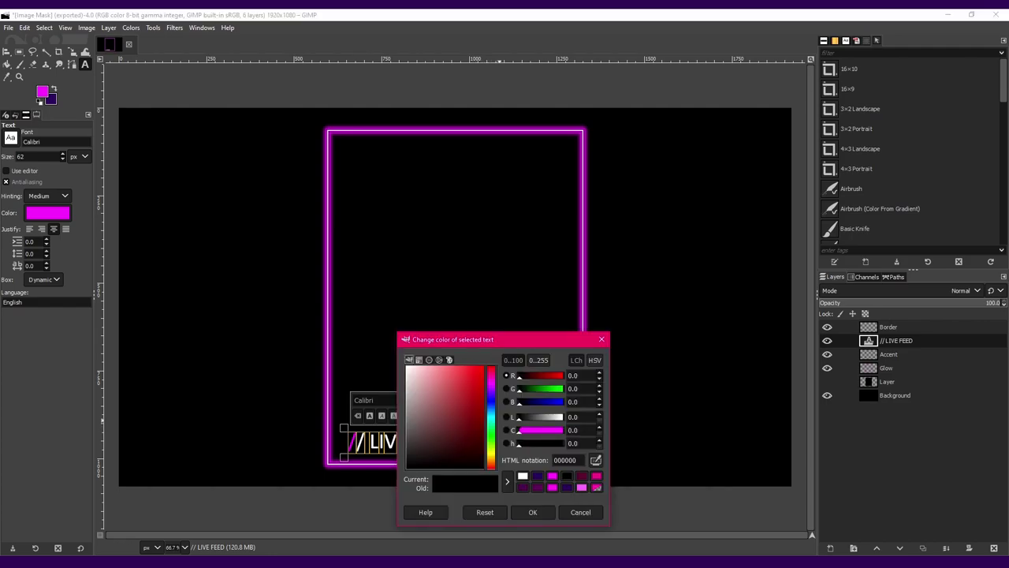
pyautogui.click(523, 476)
pyautogui.click(533, 512)
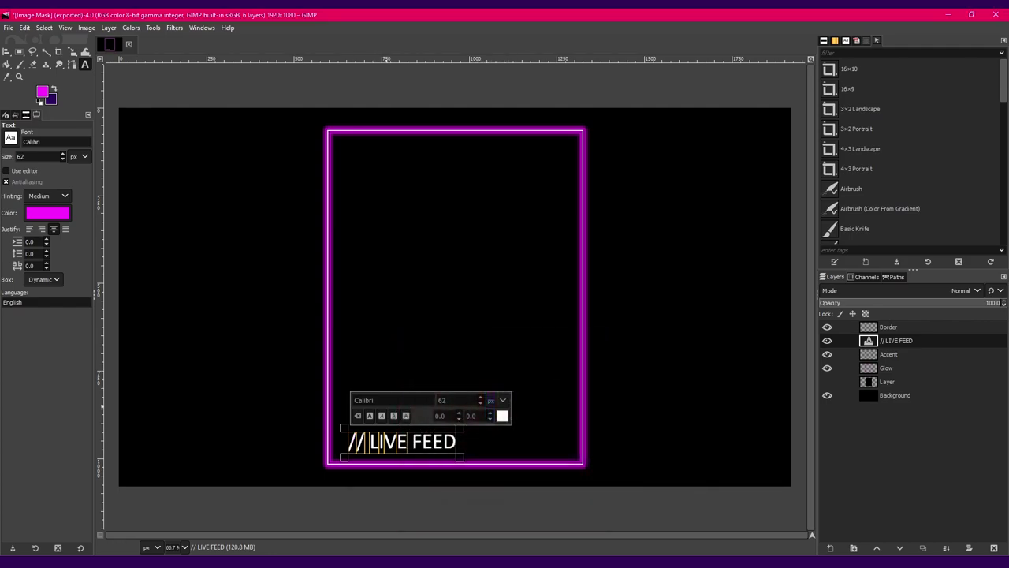
# Move the "// LIVE FEED" text layer closer into the lower-left corner of the neon border
pyautogui.click(889, 354)
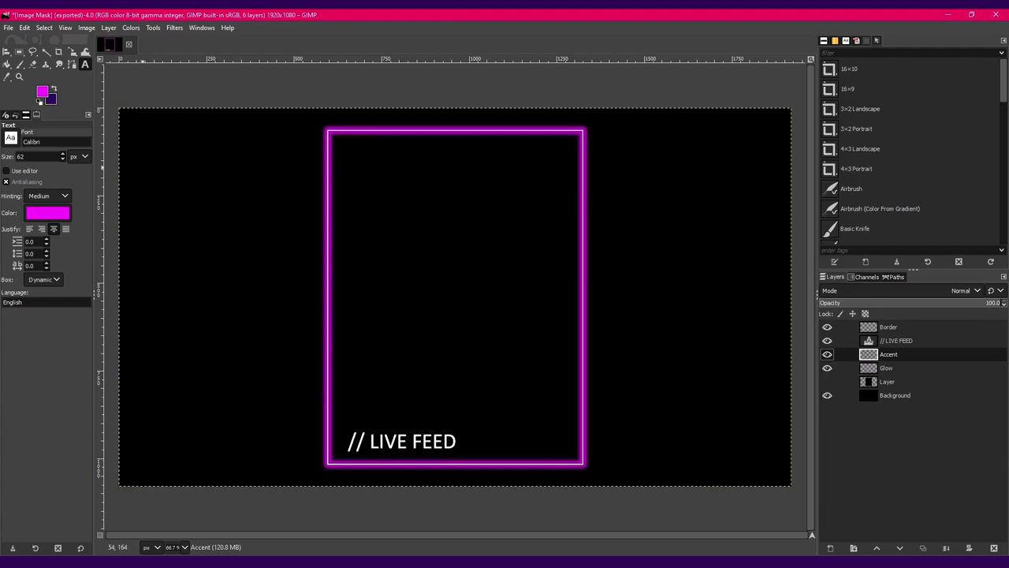
pyautogui.click(7, 52)
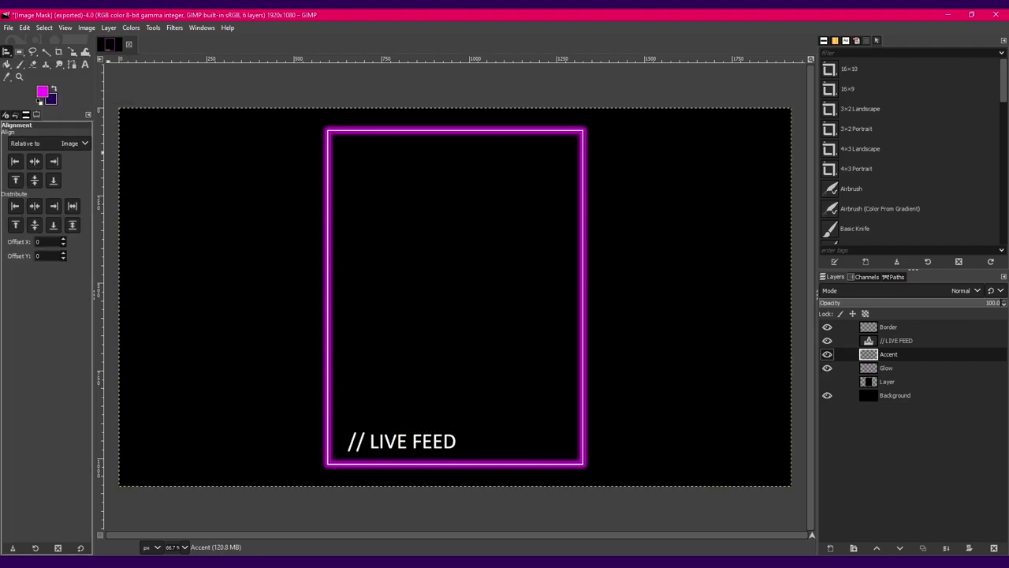
pyautogui.press('m')
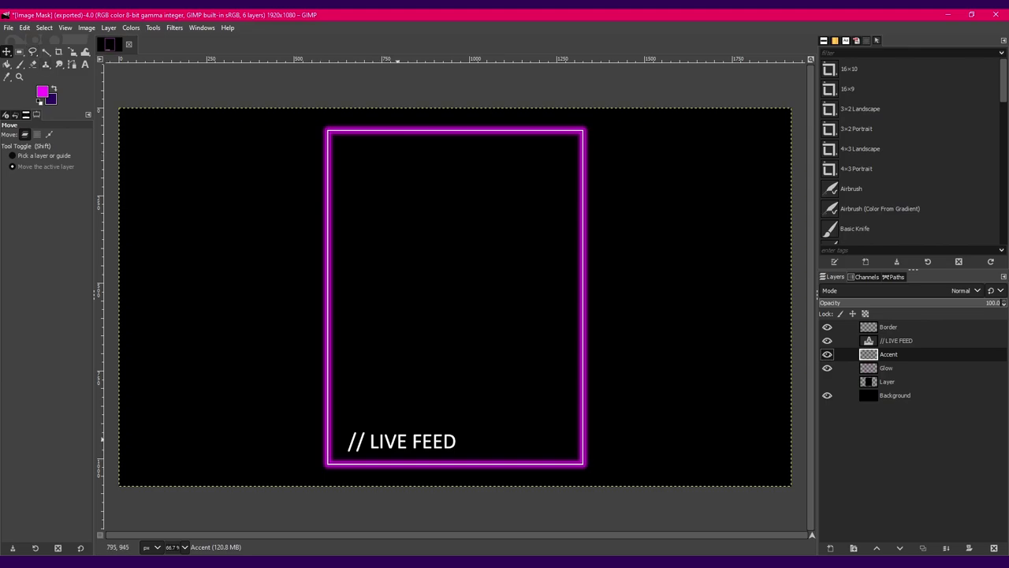
pyautogui.moveTo(397, 439)
pyautogui.mouseDown()
pyautogui.moveTo(383, 442)
pyautogui.moveTo(391, 441)
pyautogui.mouseUp()
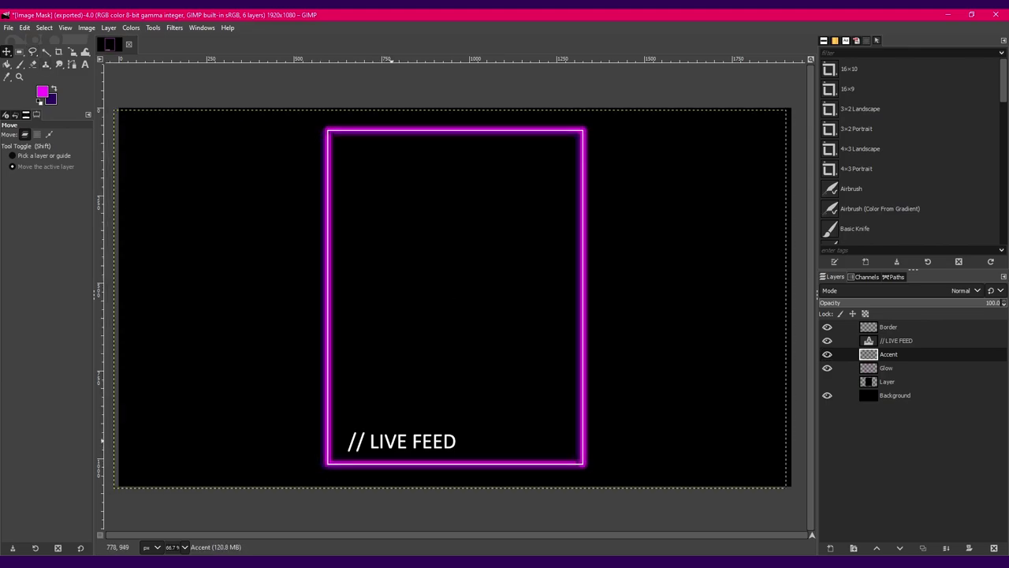
pyautogui.hotkey('ctrl', 'z')
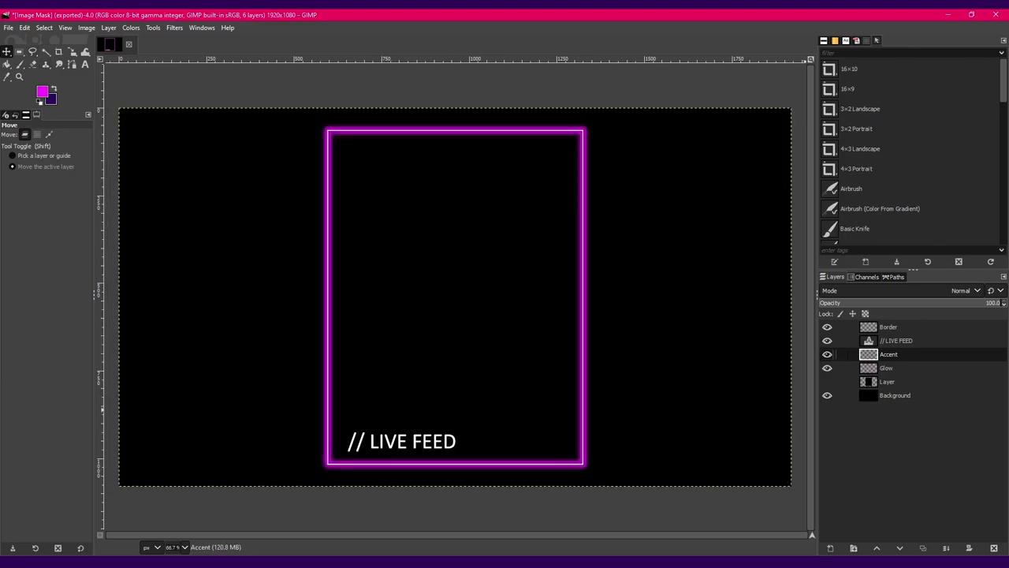
pyautogui.click(896, 340)
pyautogui.moveTo(394, 443)
pyautogui.mouseDown()
pyautogui.moveTo(378, 449)
pyautogui.moveTo(389, 446)
pyautogui.mouseUp()
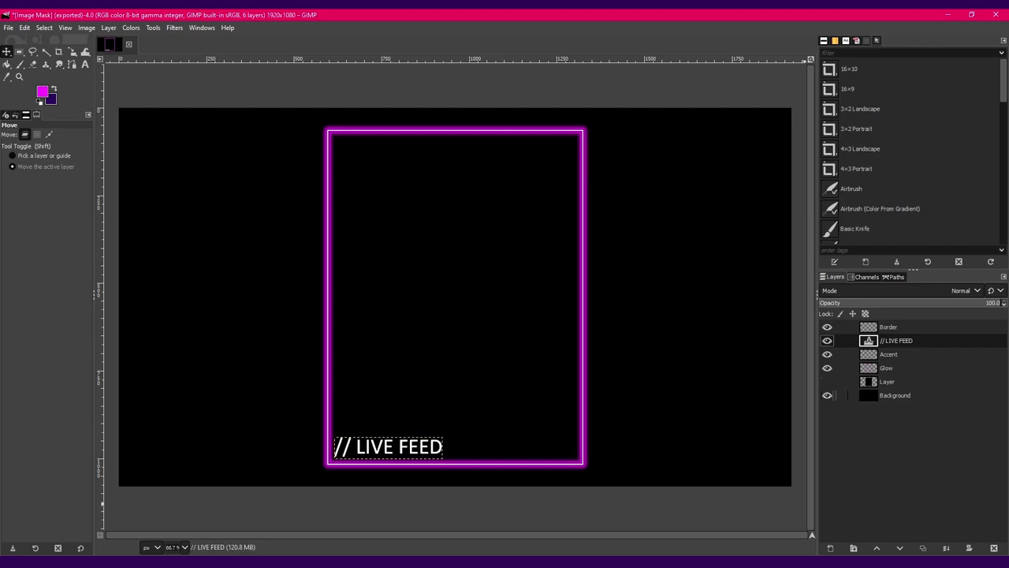
# Hide the Background layer and export the image as "Neon Border.png" in the Neon Tutorial folder
pyautogui.click(895, 395)
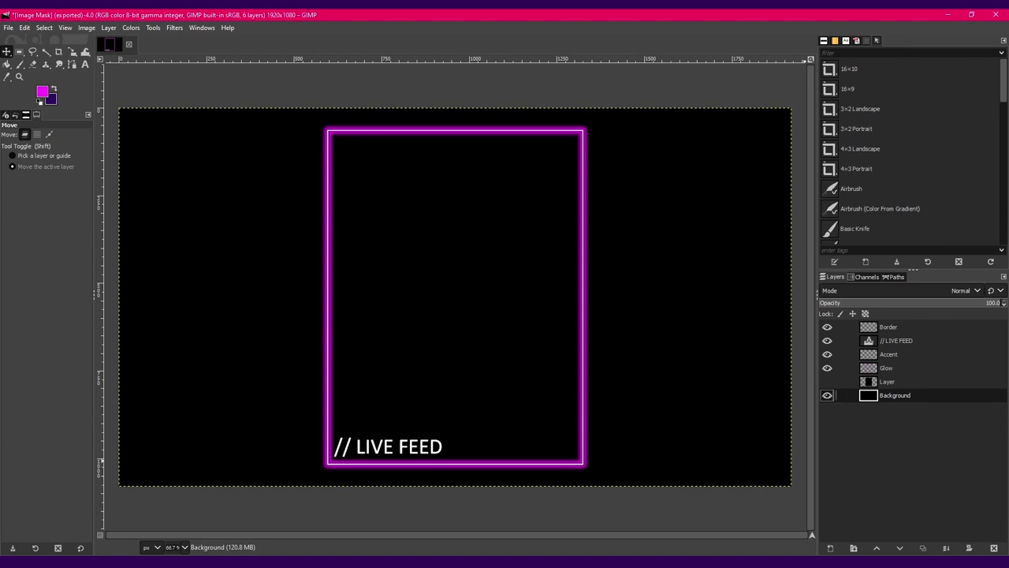
pyautogui.click(827, 395)
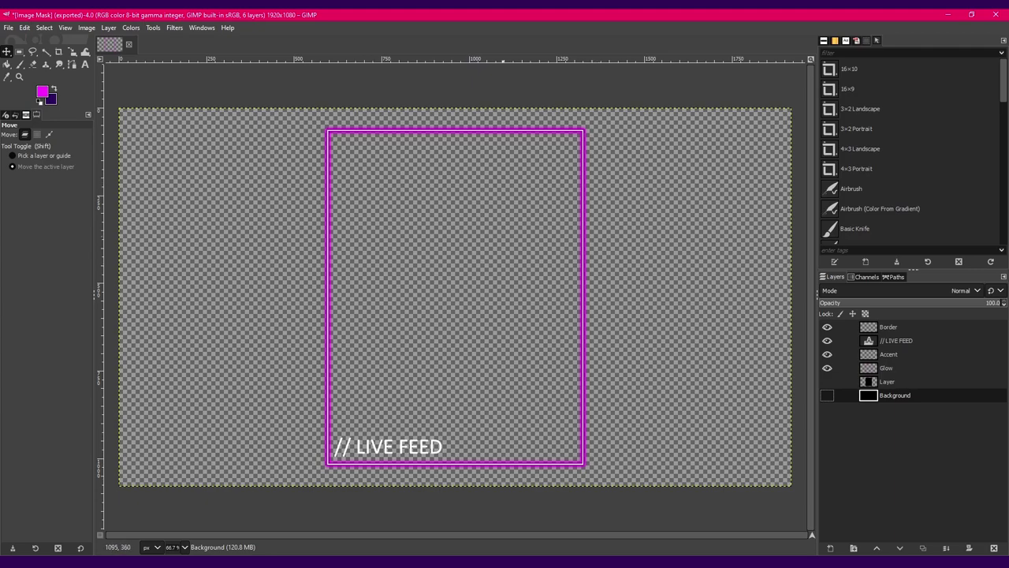
pyautogui.click(7, 28)
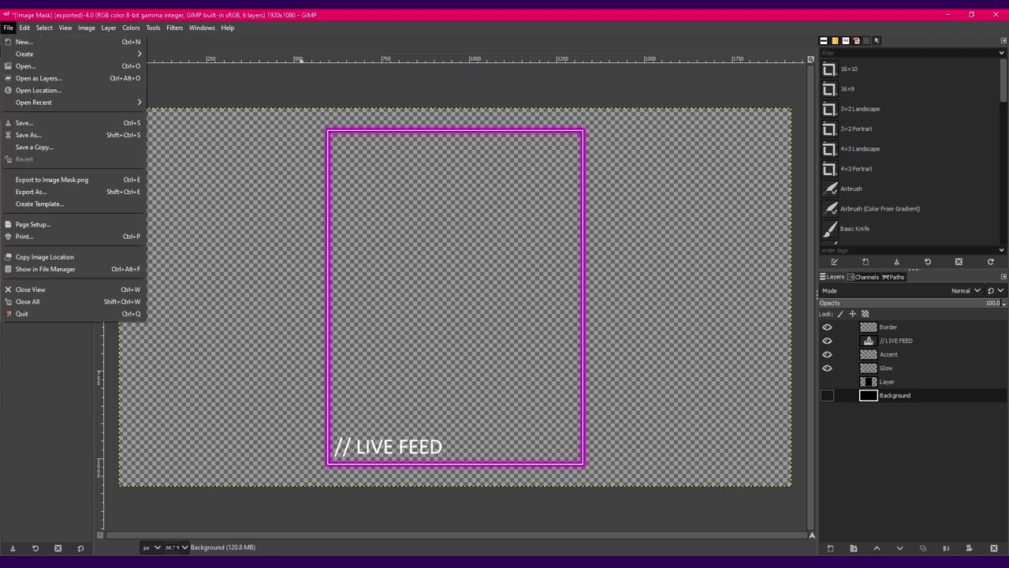
pyautogui.click(31, 191)
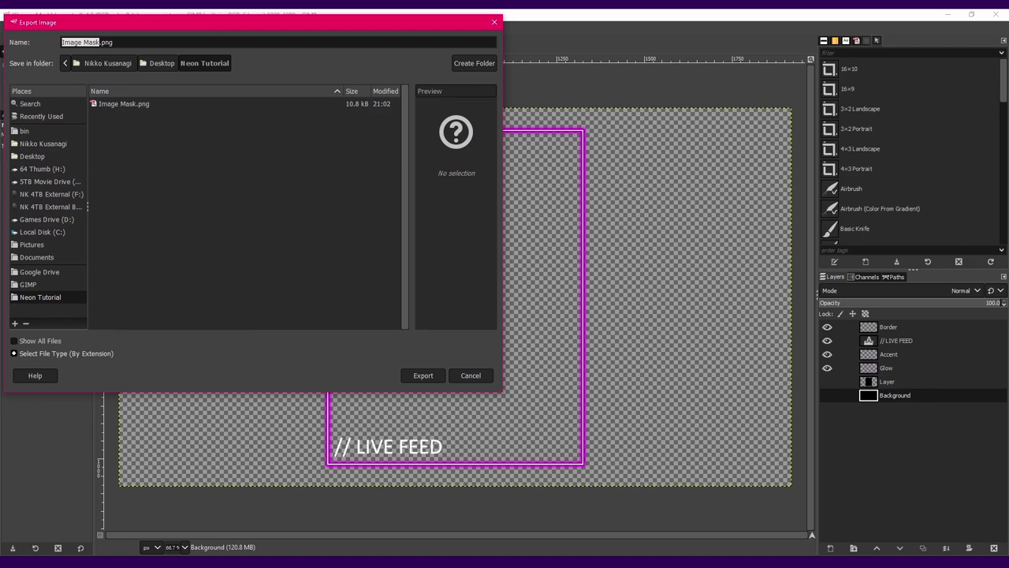
pyautogui.write('Neon Border')
pyautogui.press('Return')
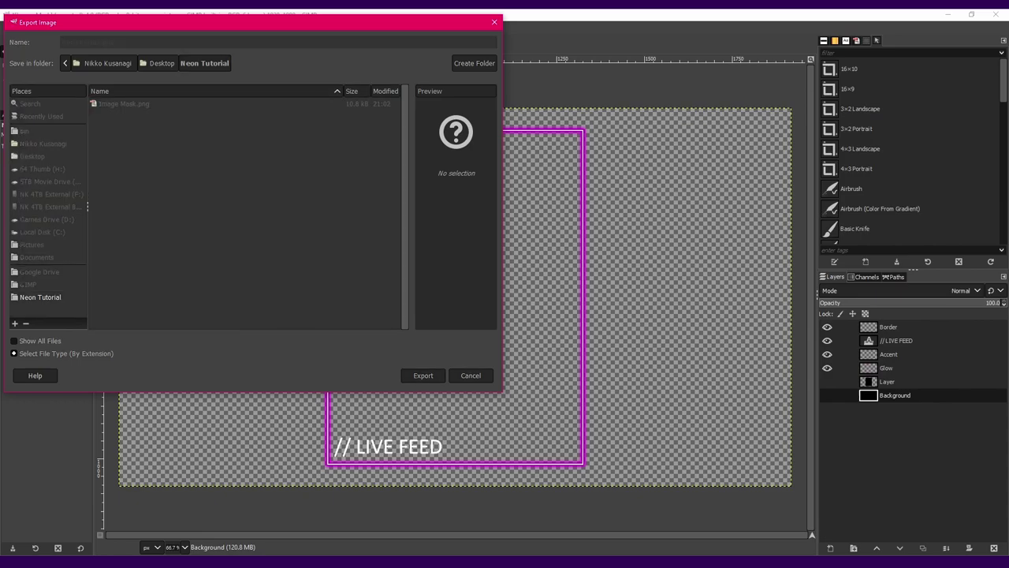
pyautogui.press('Return')
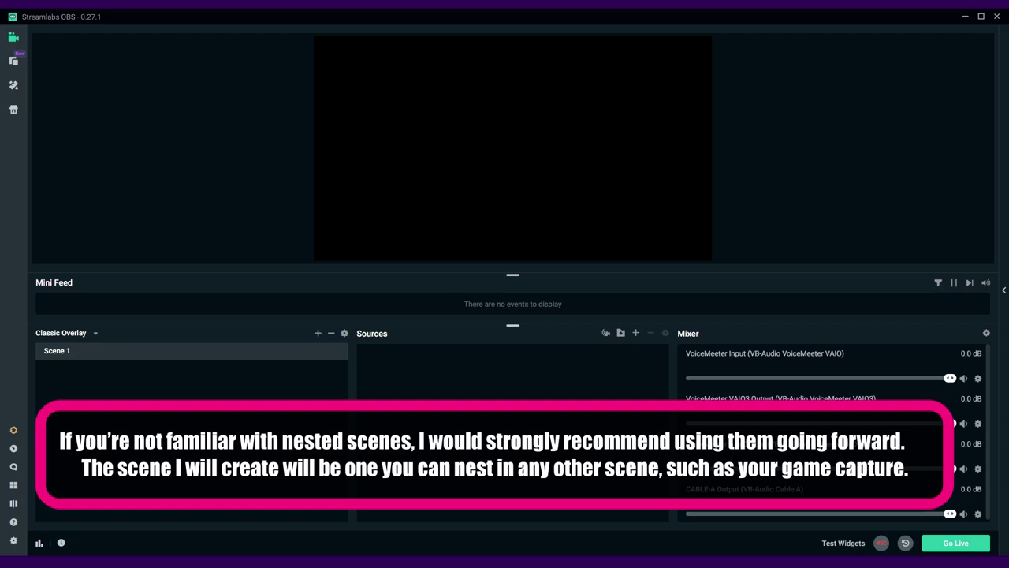
# Switch to Streamlabs OBS and add a Video Capture Device source with its default name to Scene 1
pyautogui.click(636, 332)
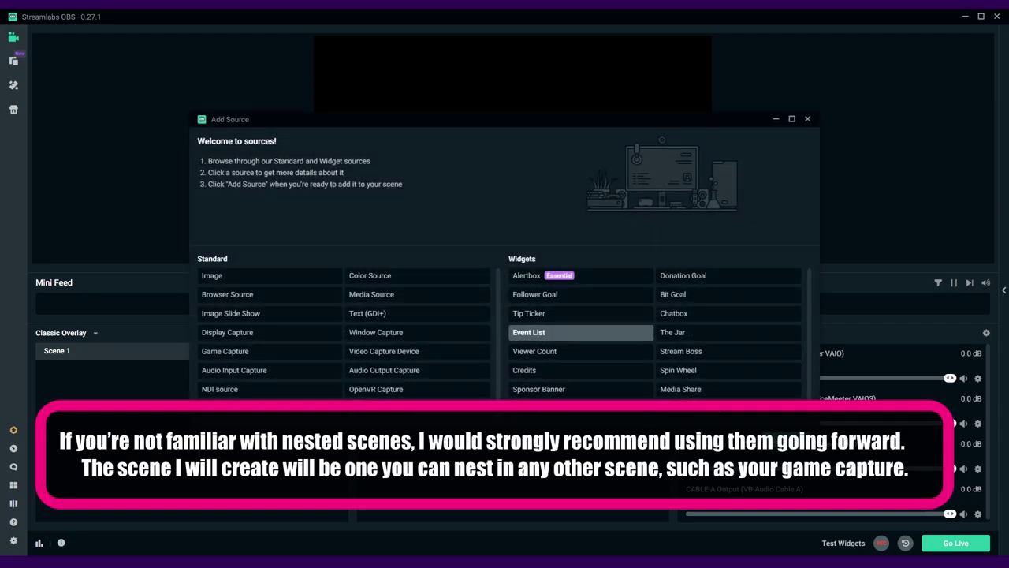
pyautogui.click(417, 352)
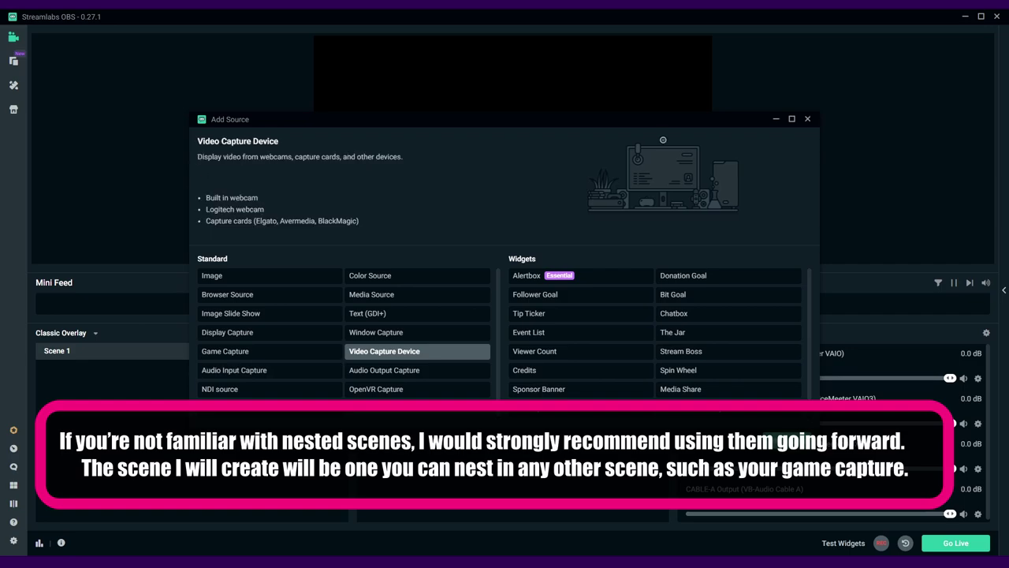
pyautogui.click(789, 441)
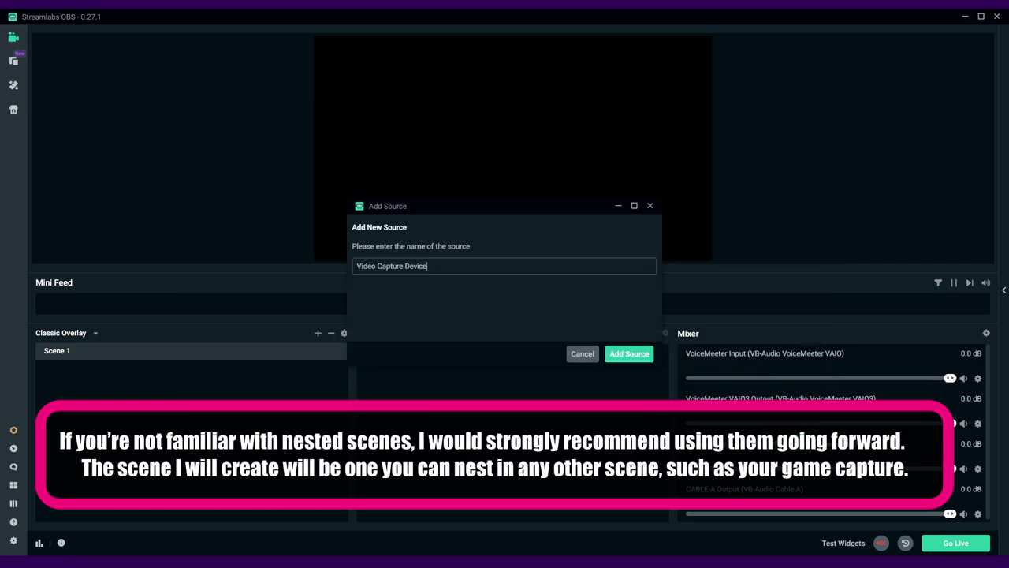
pyautogui.click(629, 354)
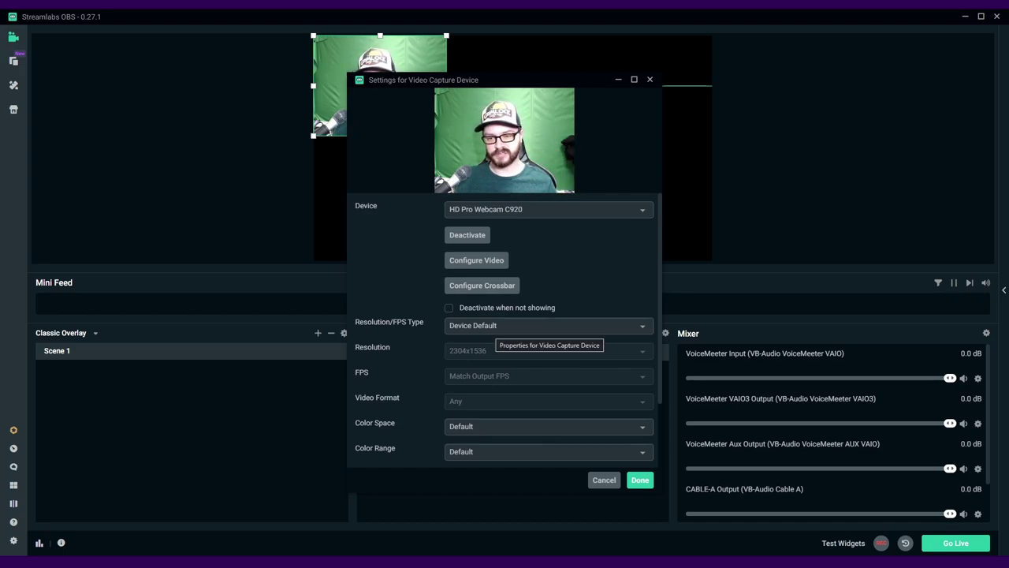
# Set the webcam source's Resolution/FPS Type to Custom with a resolution of 1920x1080
pyautogui.click(642, 325)
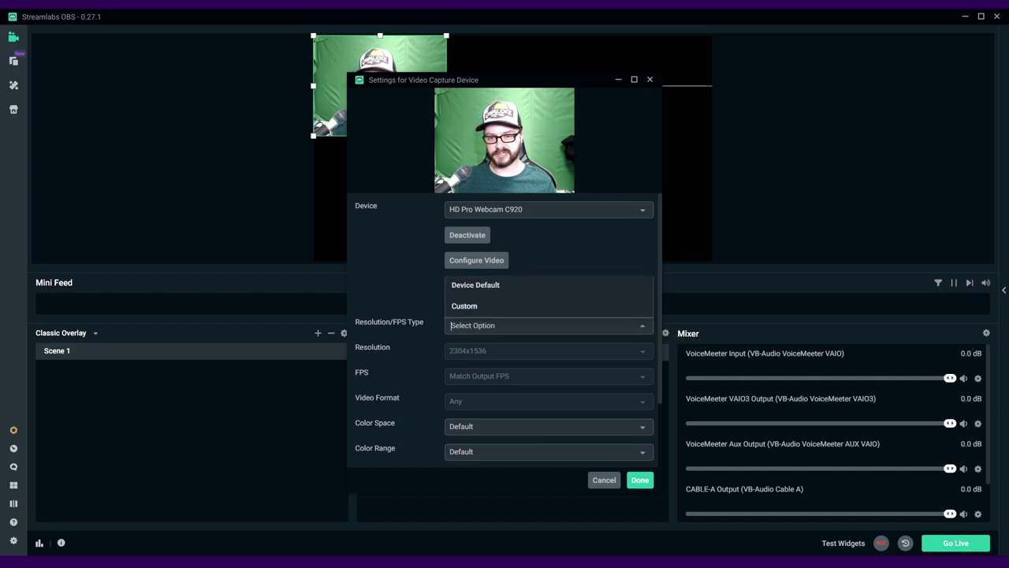
pyautogui.click(544, 306)
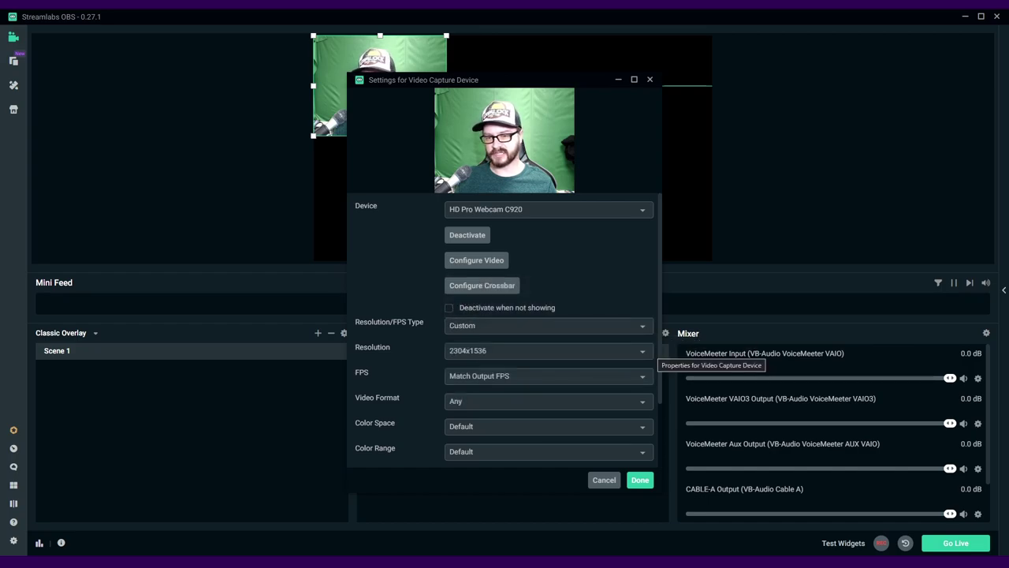
pyautogui.click(642, 350)
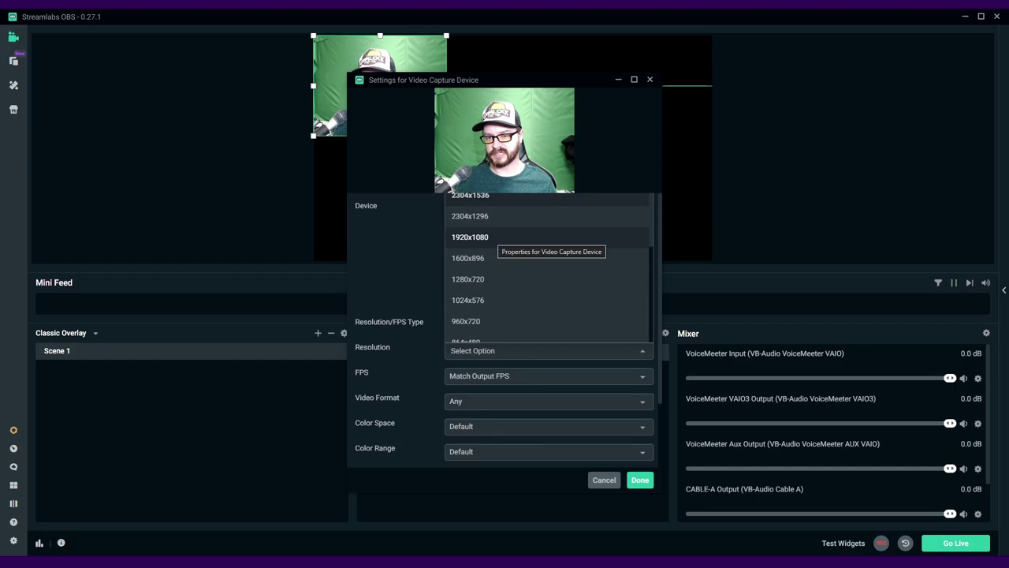
pyautogui.click(489, 236)
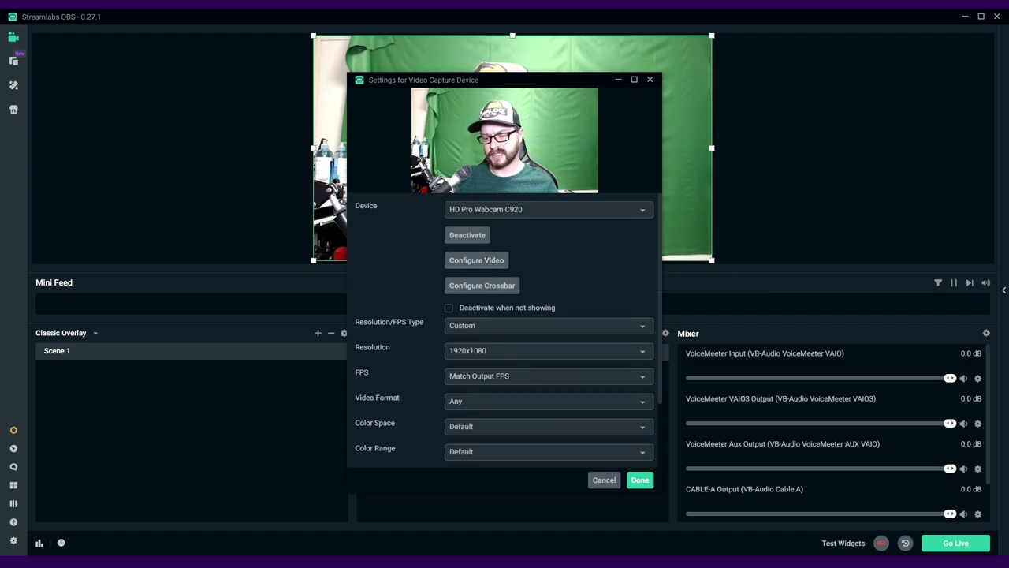
pyautogui.click(640, 480)
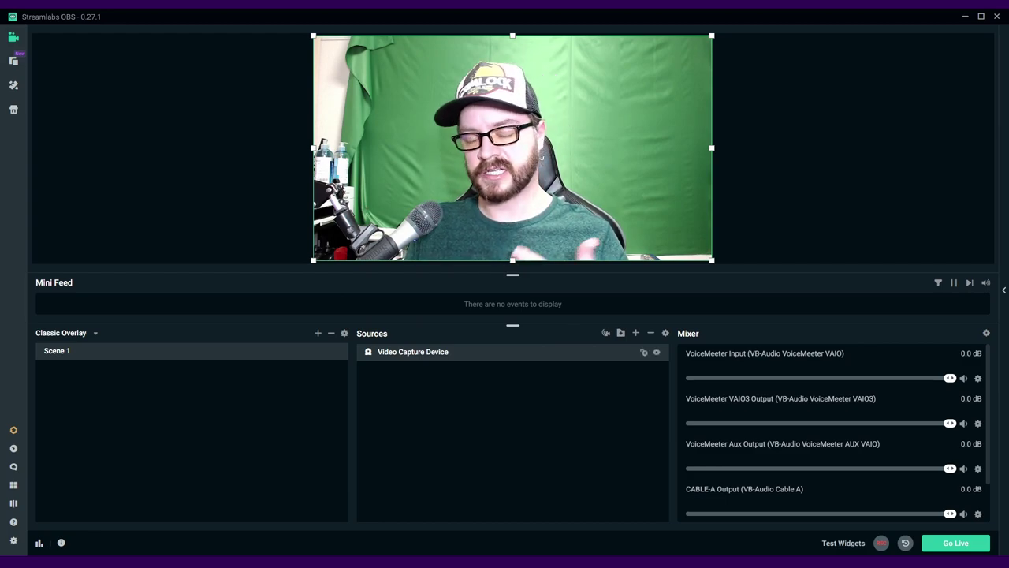
# Add an Image Mask/Blend filter to the Video Capture Device source
pyautogui.rightClick(476, 349)
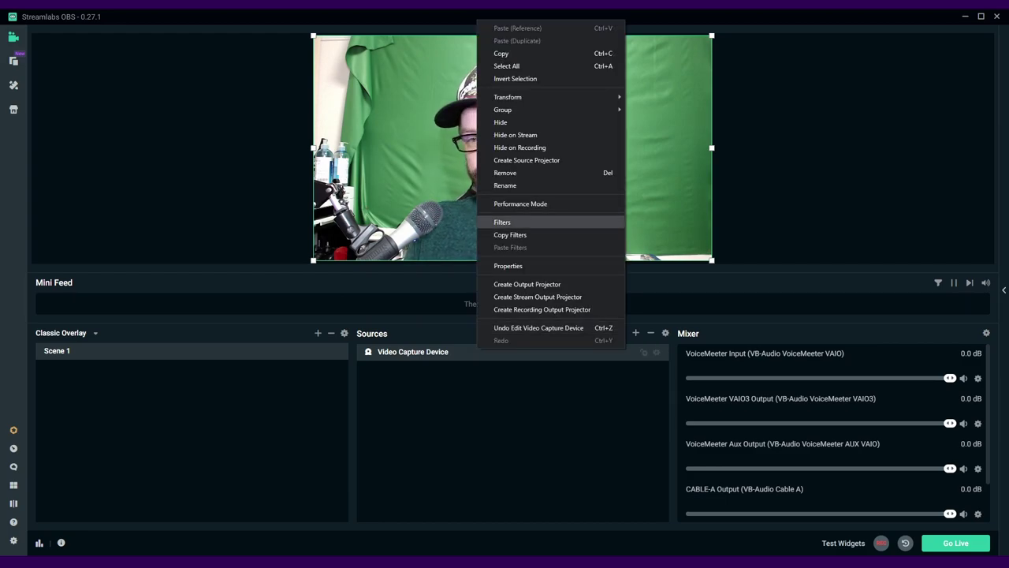
pyautogui.click(502, 221)
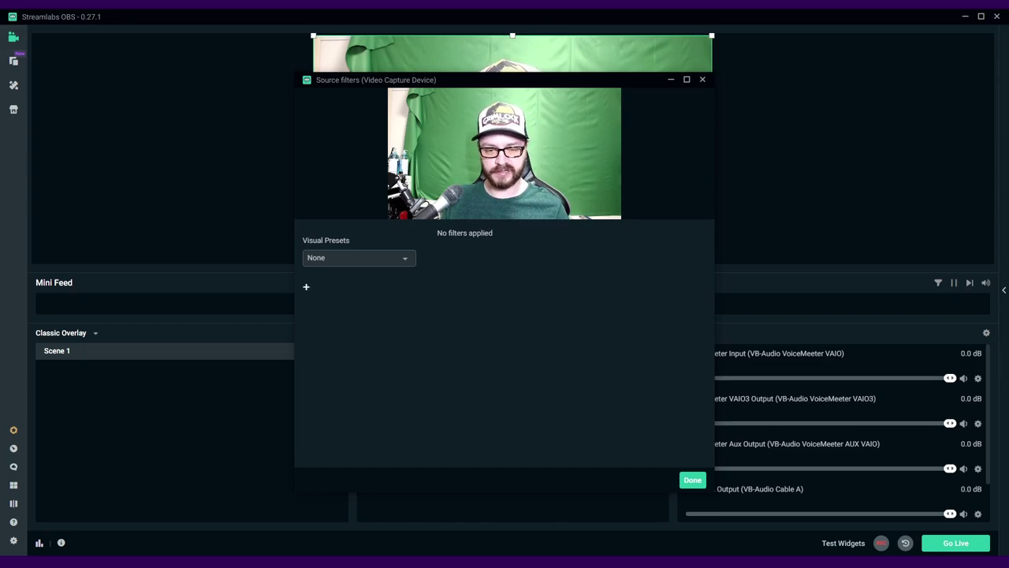
pyautogui.click(306, 286)
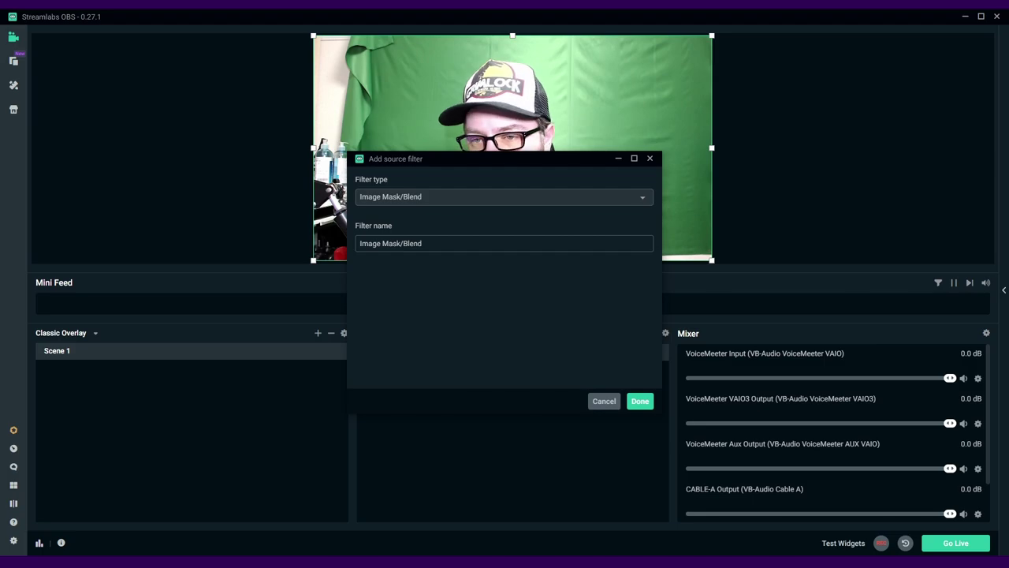
pyautogui.click(641, 402)
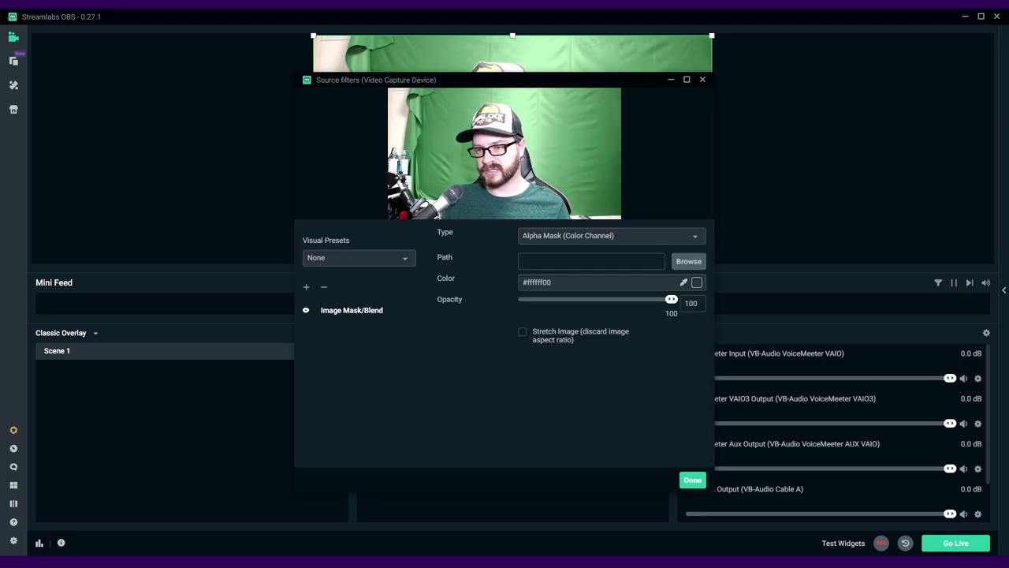
# Set the filter's type to Alpha Mask (Alpha Channel) and load the "Image Mask" file from the Neon Tutorial folder
pyautogui.click(611, 236)
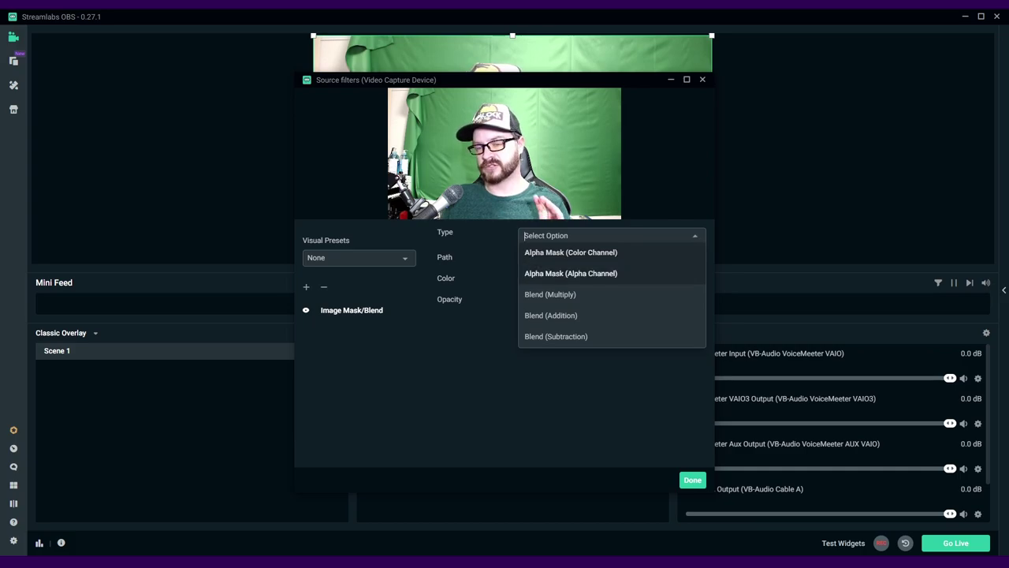
pyautogui.click(570, 273)
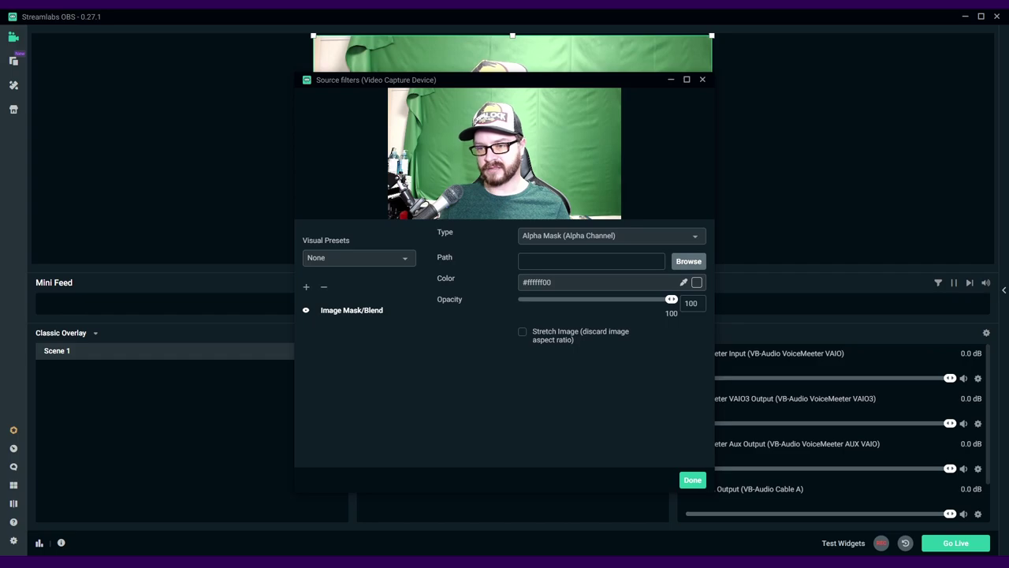
pyautogui.click(689, 261)
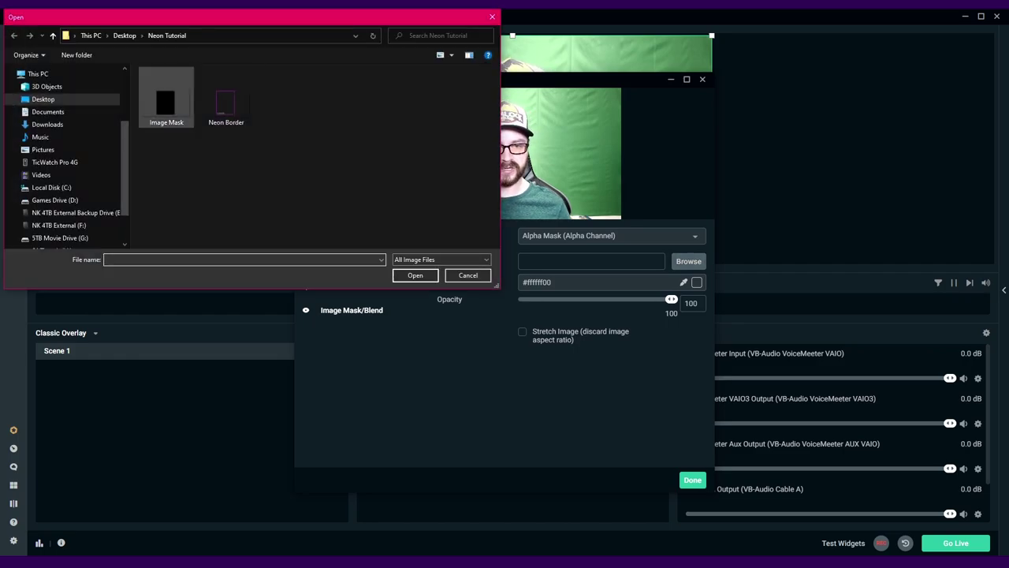
pyautogui.doubleClick(166, 101)
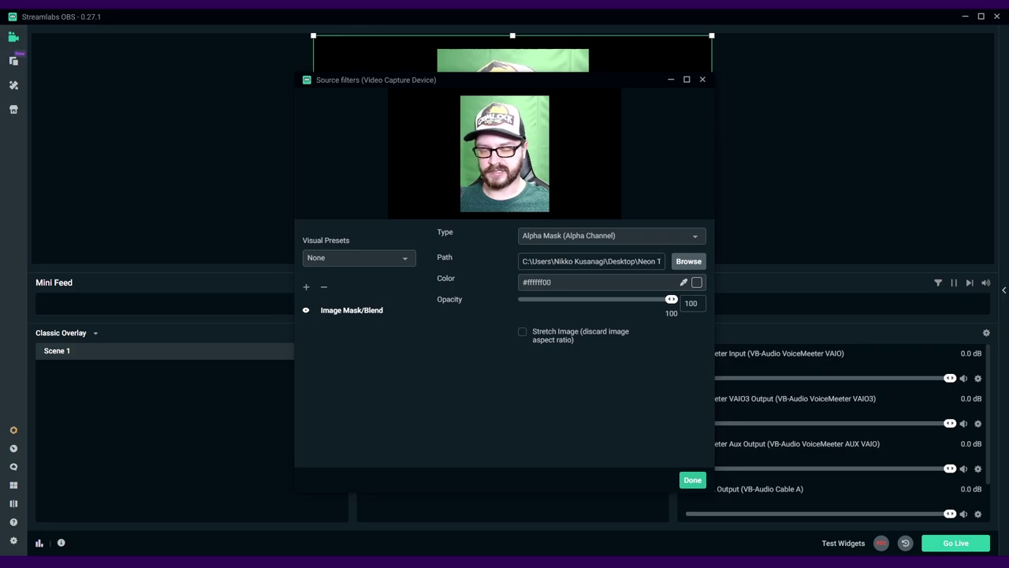
pyautogui.click(693, 480)
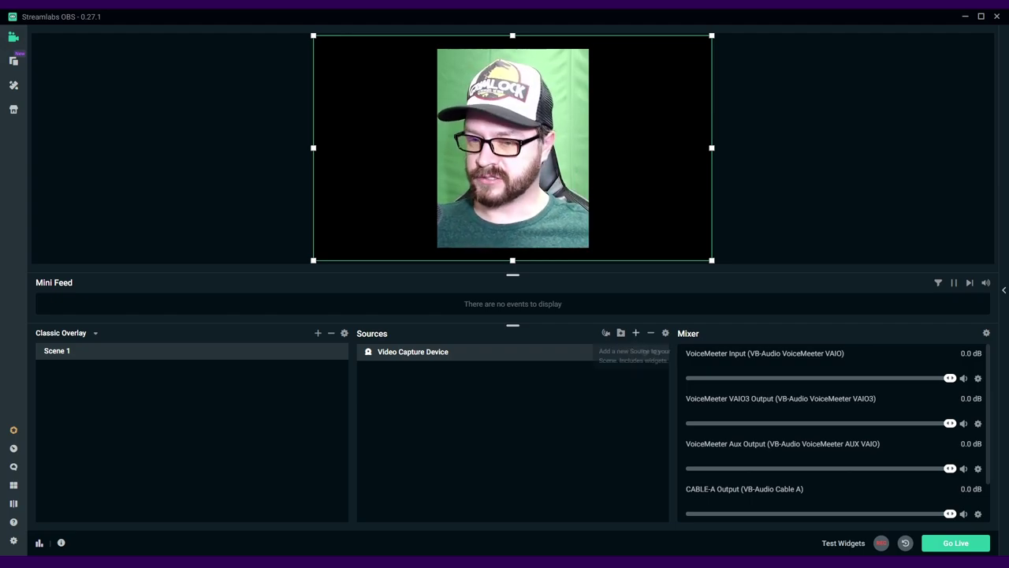
# Add an Image source with its default name to Scene 1 and load the "Neon Border" file from the Neon Tutorial folder
pyautogui.click(635, 333)
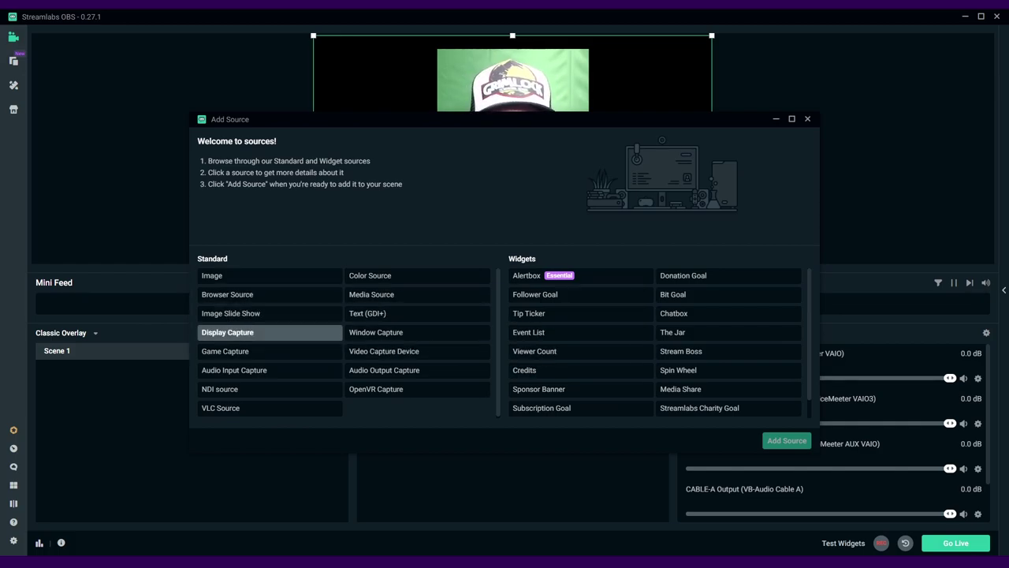
pyautogui.click(270, 276)
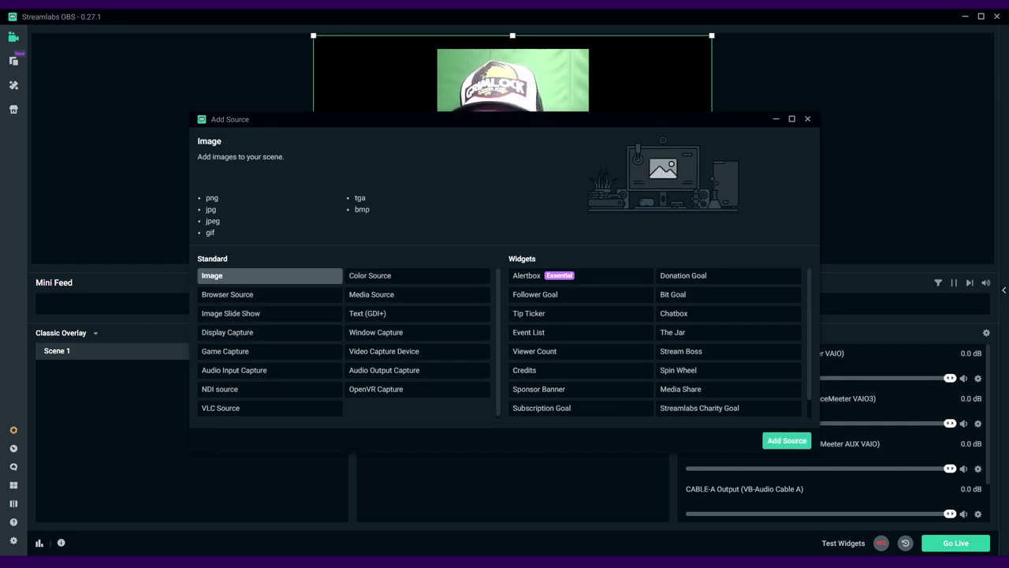
pyautogui.click(787, 439)
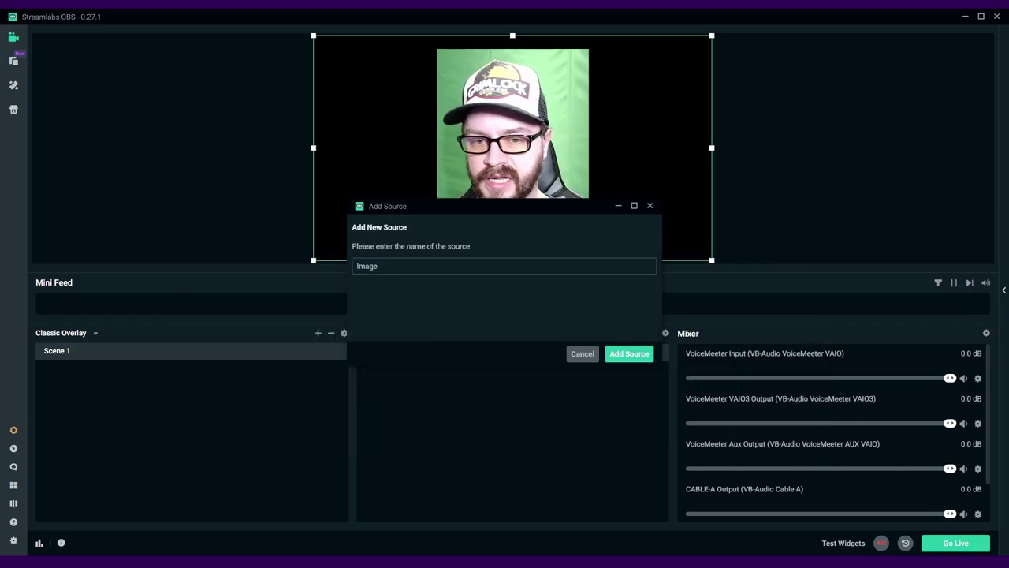
pyautogui.click(629, 354)
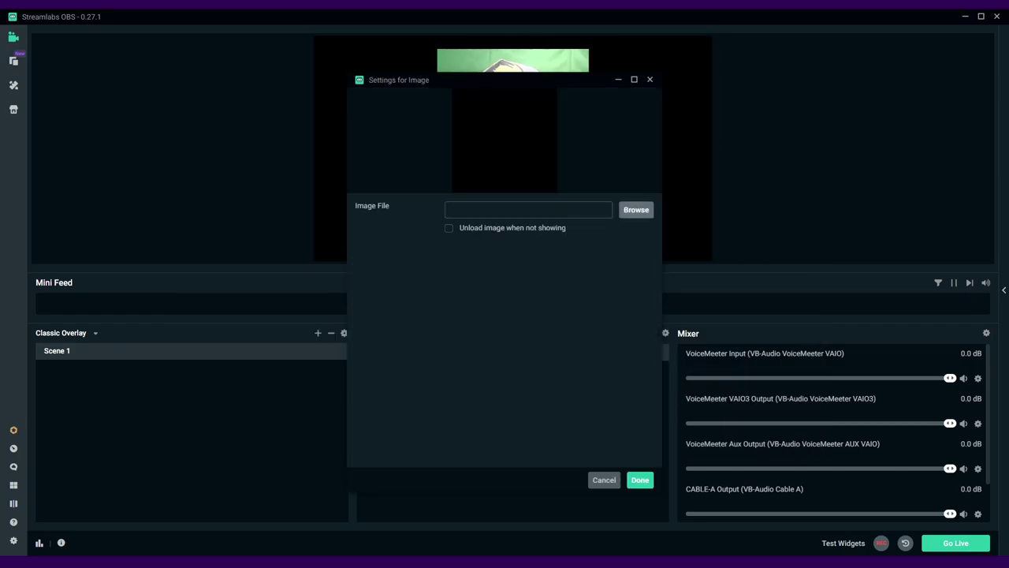
pyautogui.click(636, 209)
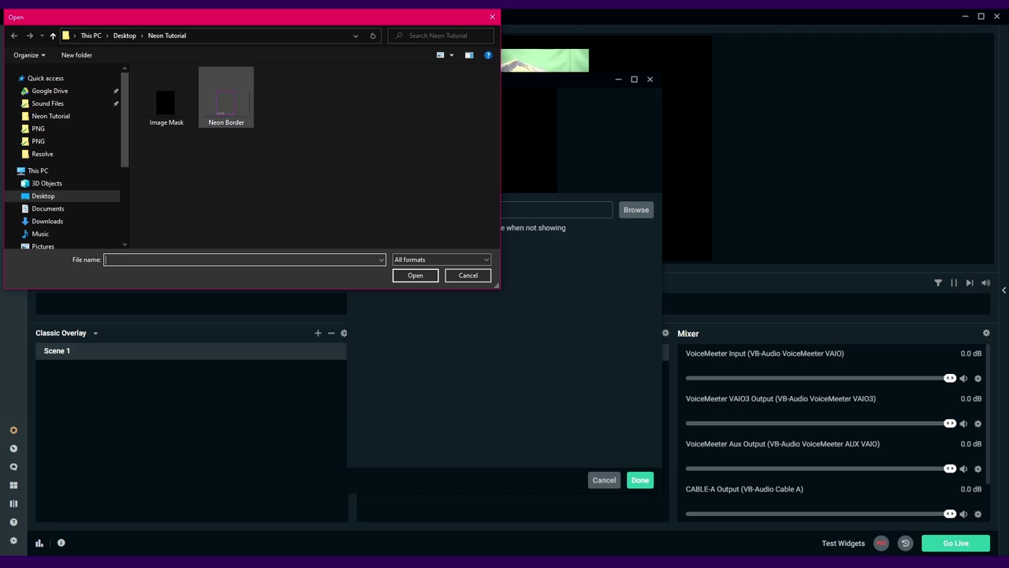
pyautogui.doubleClick(226, 98)
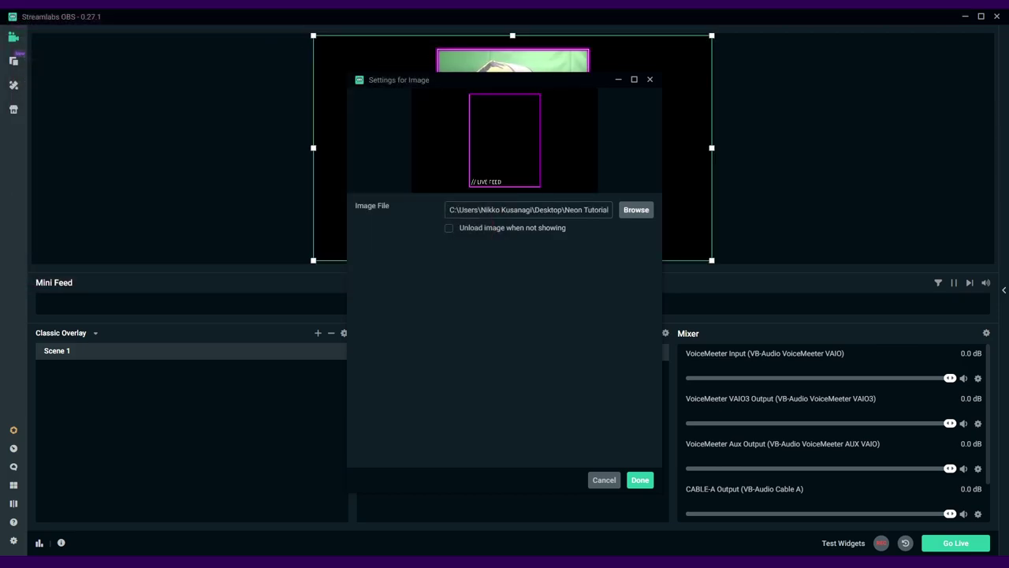
pyautogui.click(640, 480)
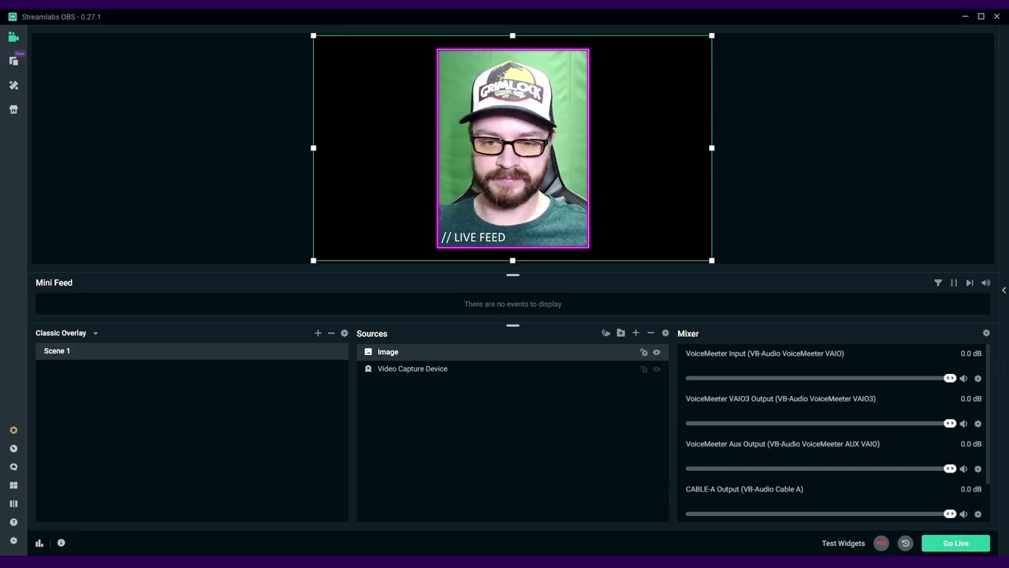
# Add a Chroma Key filter to the Video Capture Device source alongside its image mask filter
pyautogui.click(412, 369)
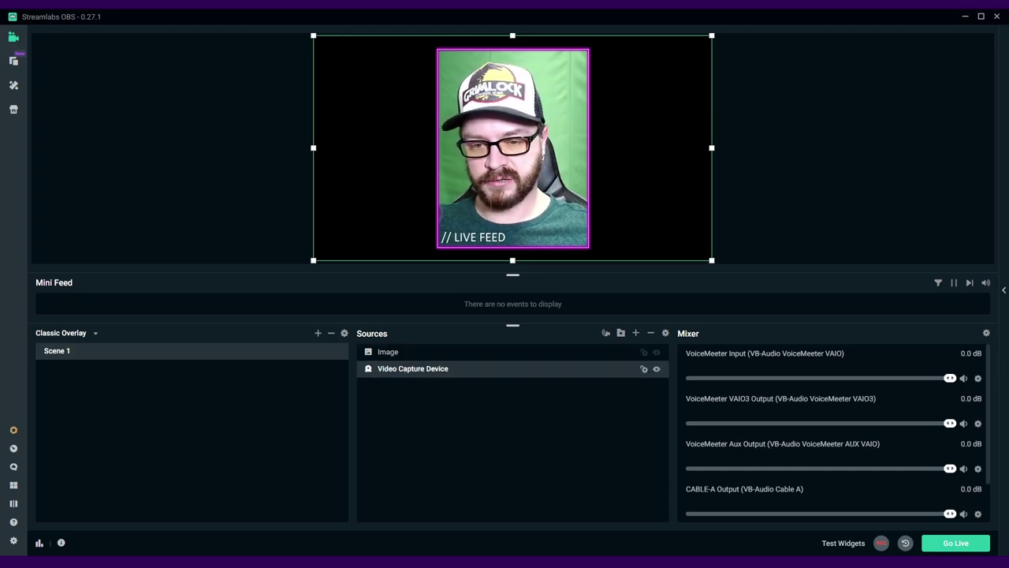
pyautogui.rightClick(474, 39)
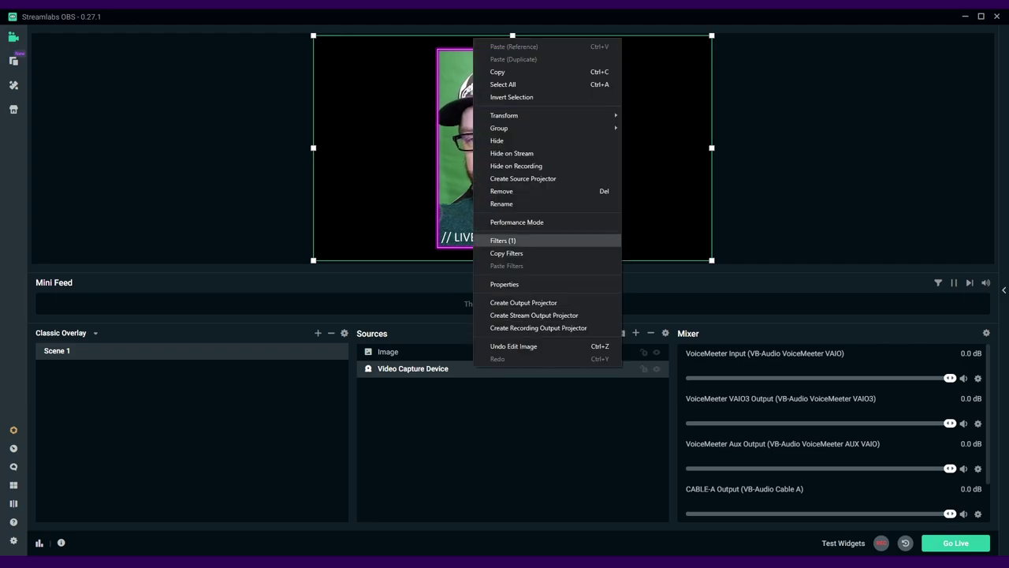
pyautogui.click(504, 240)
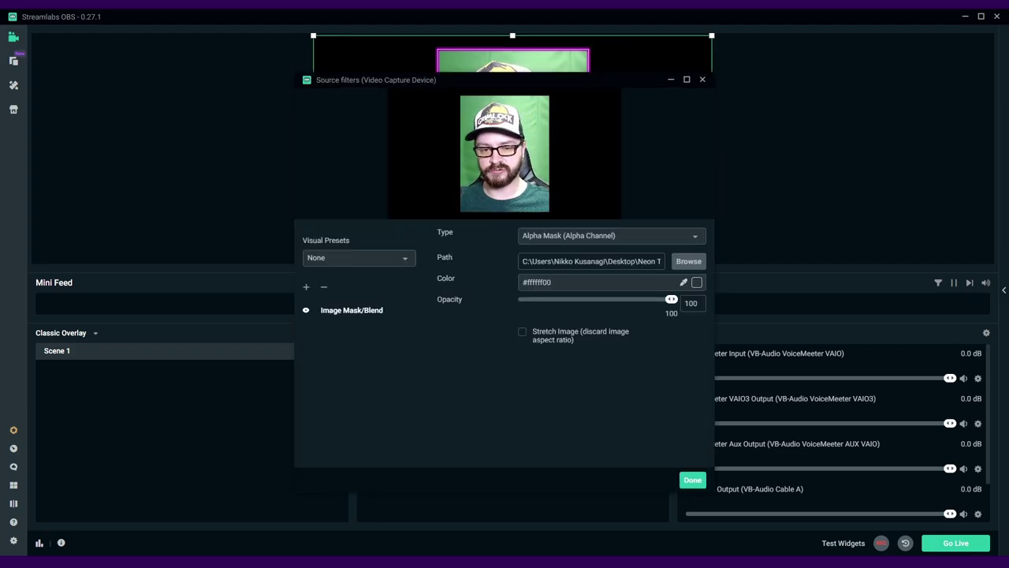
pyautogui.click(306, 286)
pyautogui.click(504, 197)
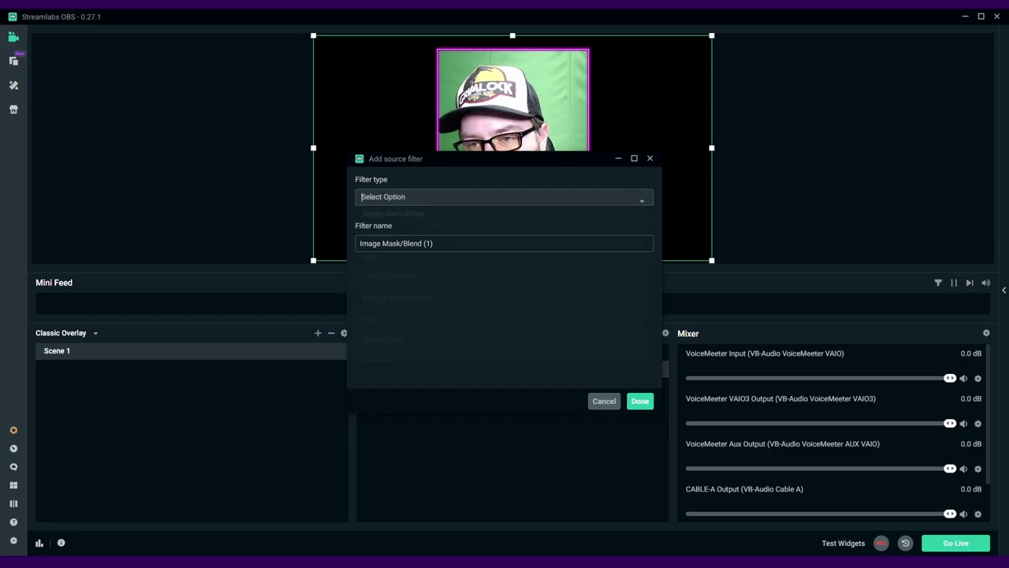
pyautogui.scroll(-1, 505, 276)
pyautogui.scroll(-2, 505, 272)
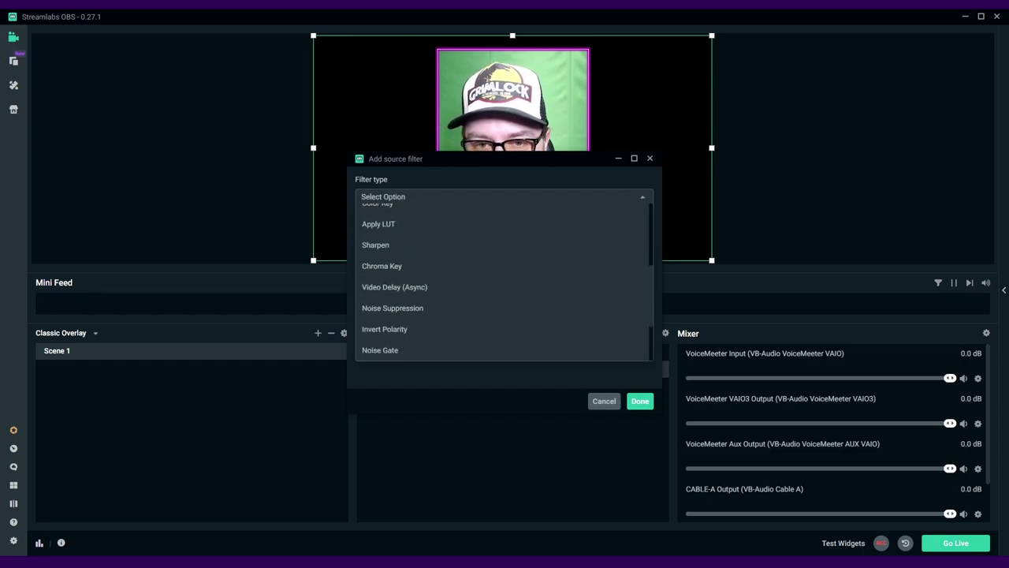
pyautogui.scroll(-1, 505, 272)
pyautogui.scroll(1, 504, 274)
pyautogui.scroll(1, 410, 232)
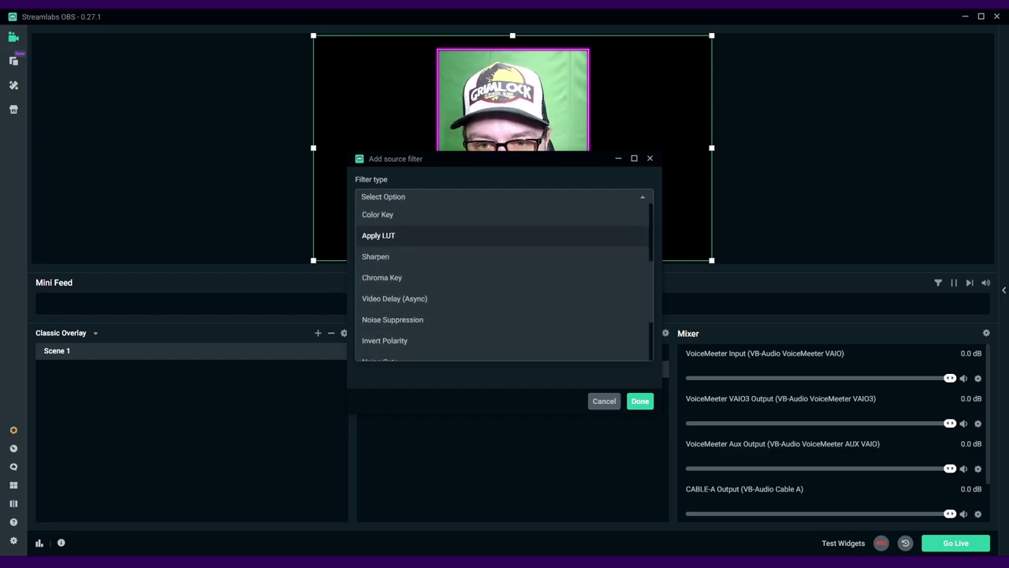
pyautogui.scroll(-1, 409, 260)
pyautogui.click(410, 260)
pyautogui.click(639, 401)
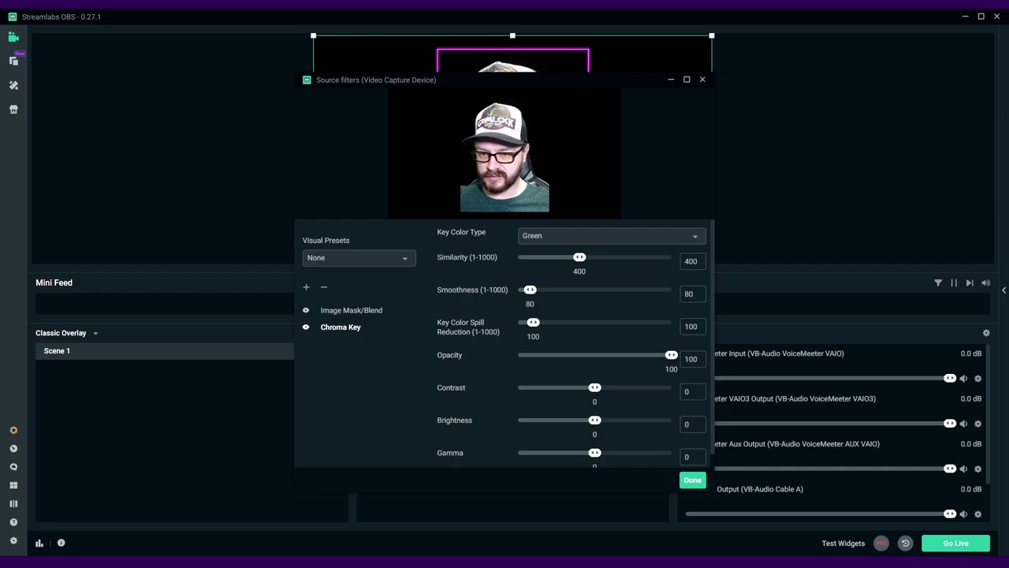
# Set the Chroma Key filter's Similarity to 425 and close the filter settings
pyautogui.doubleClick(691, 261)
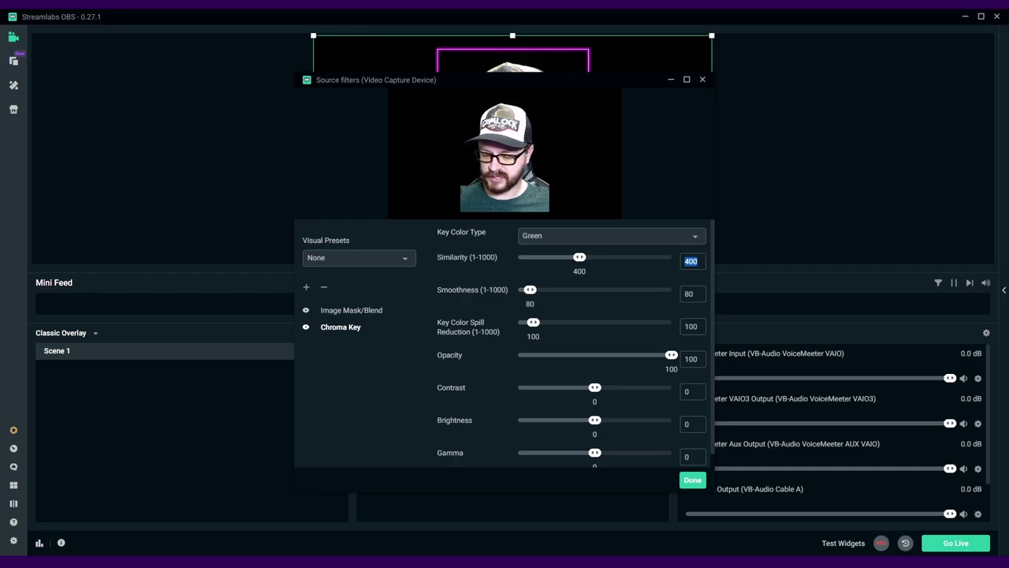
pyautogui.write('425')
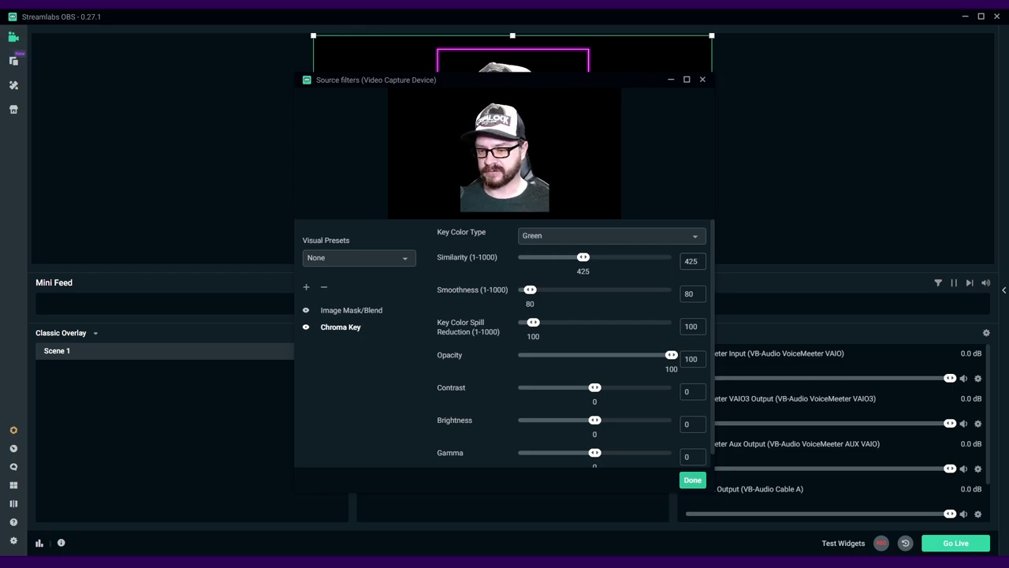
pyautogui.click(692, 480)
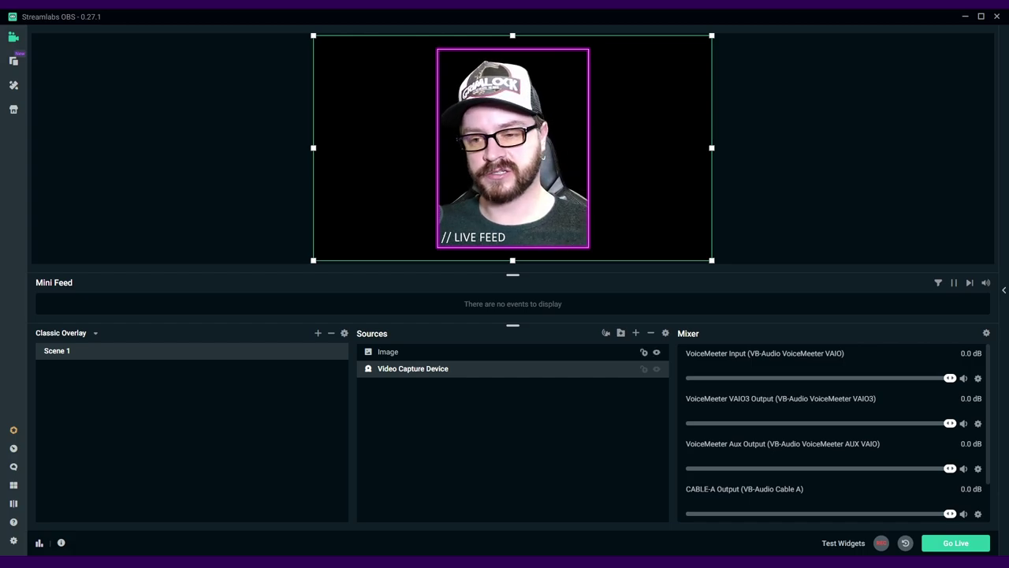
# Add a Media Source with its default name to Scene 1
pyautogui.click(636, 332)
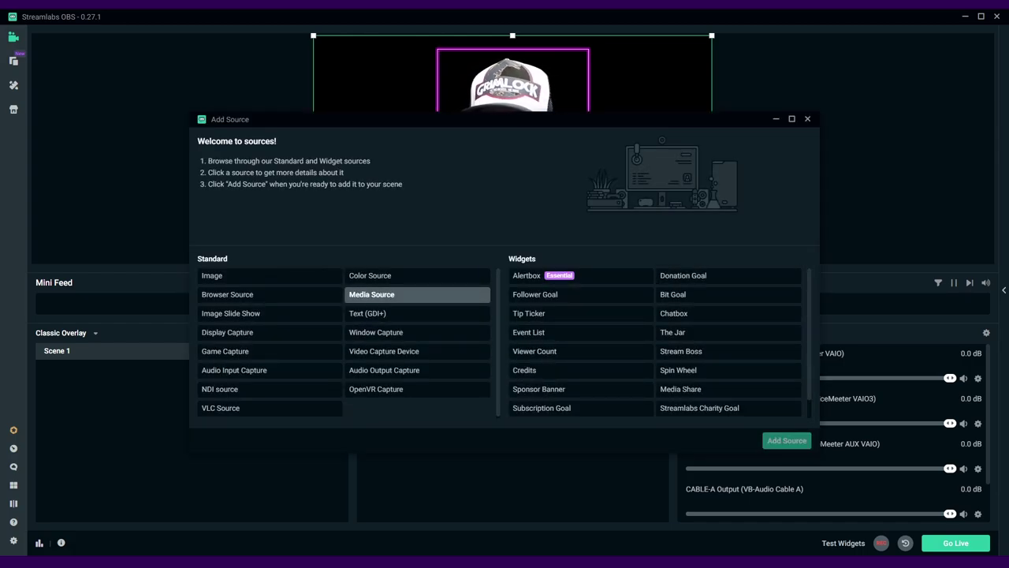
pyautogui.click(402, 294)
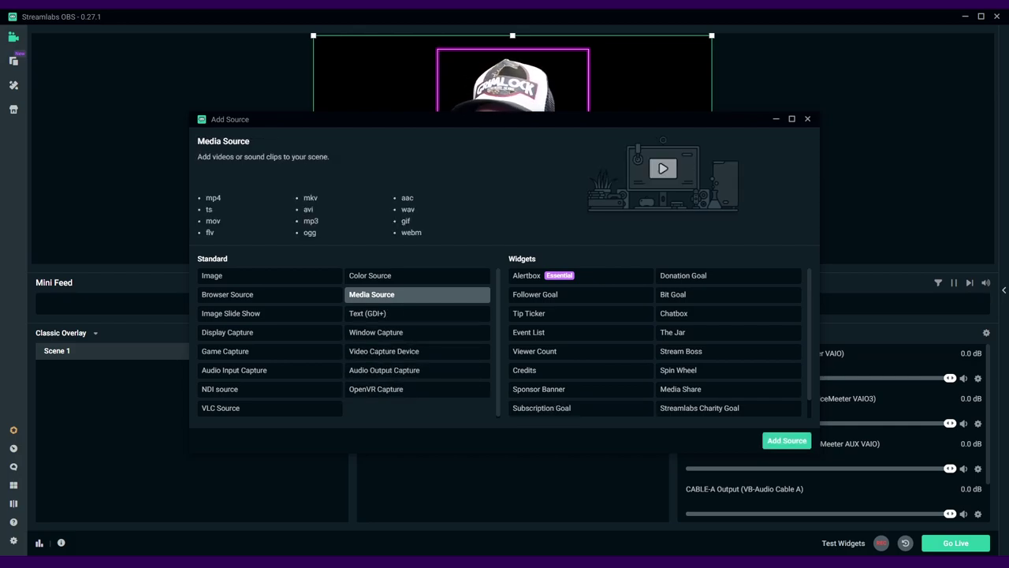
pyautogui.click(787, 441)
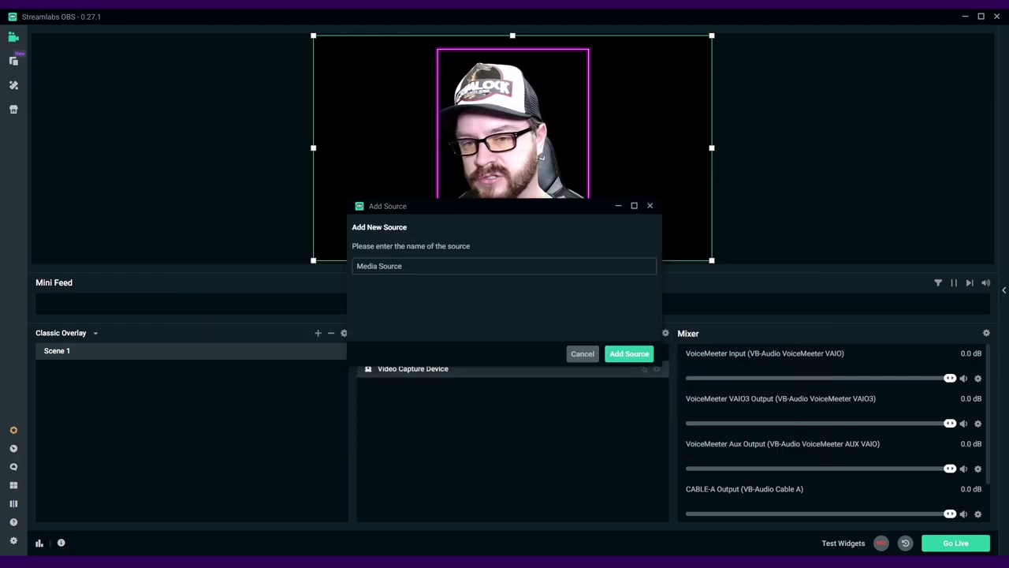
pyautogui.press('Return')
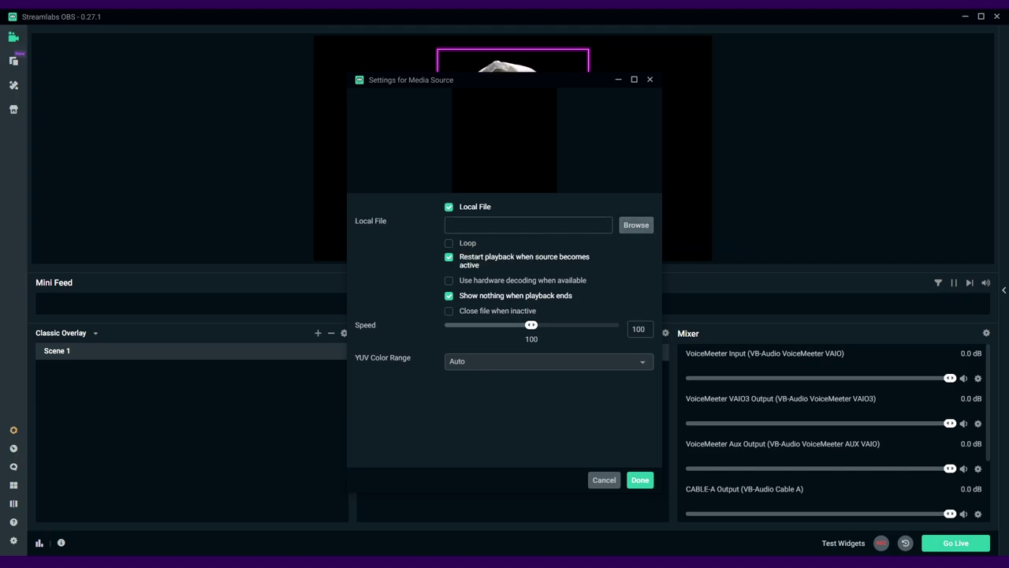
# Load "Synthwave Animation Loop - Creative Commons" as a looping video and move the Media Source below the Video Capture Device in the source order
pyautogui.click(449, 243)
pyautogui.click(636, 224)
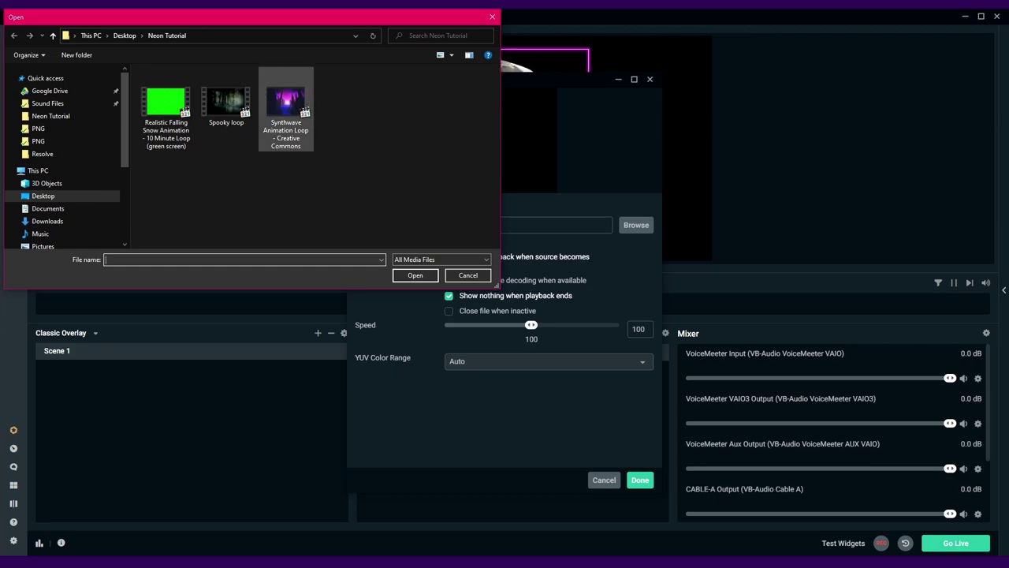
pyautogui.doubleClick(285, 103)
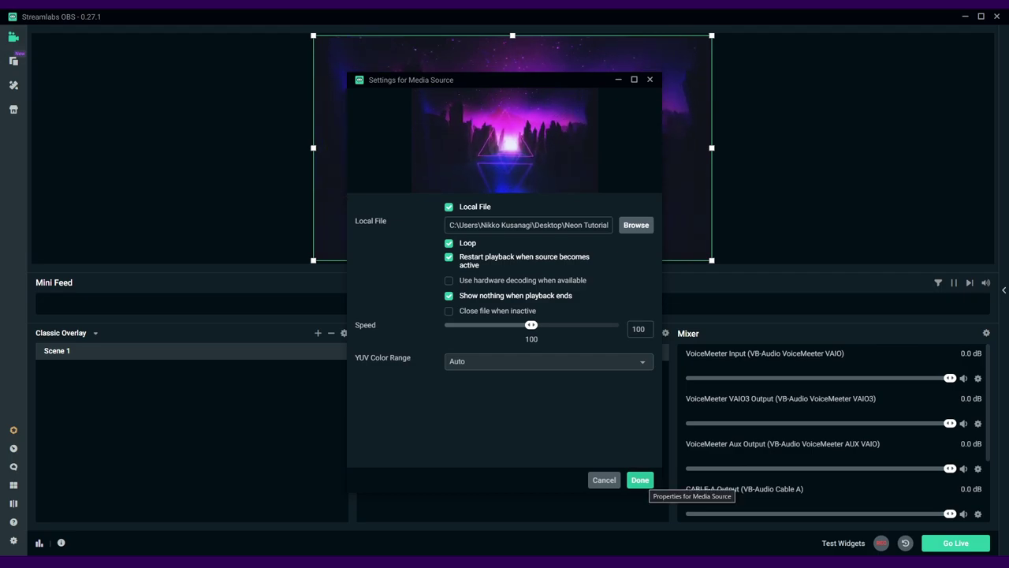
pyautogui.click(639, 479)
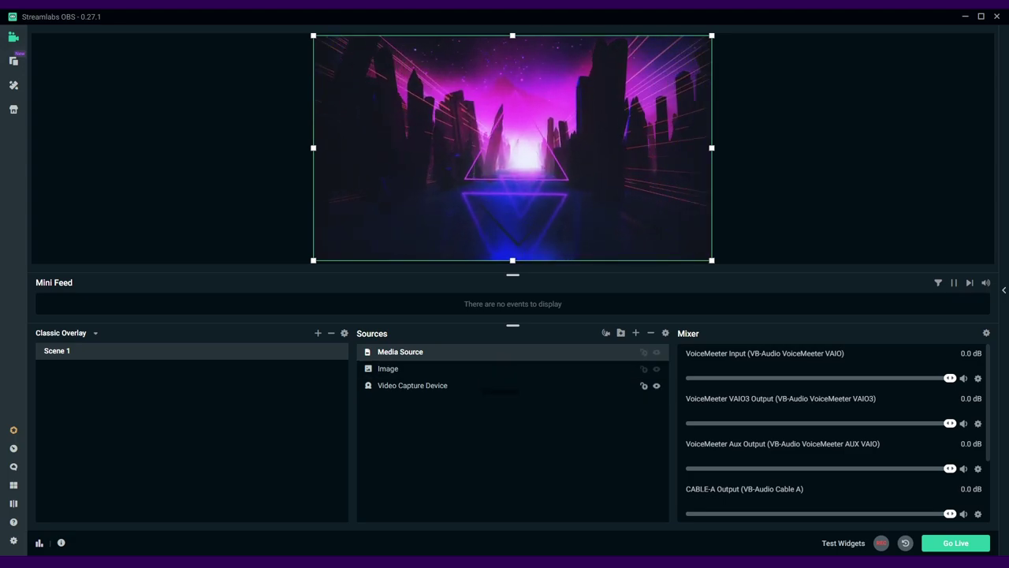
pyautogui.moveTo(491, 391); pyautogui.dragTo(491, 393)
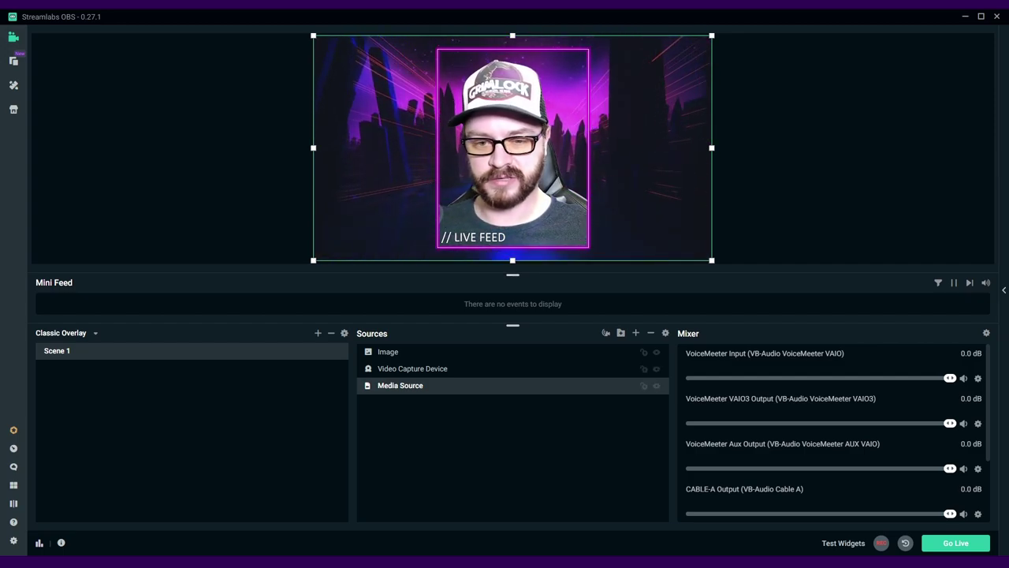
# Add an Image Mask/Blend filter with its default name to the Media Source
pyautogui.rightClick(490, 385)
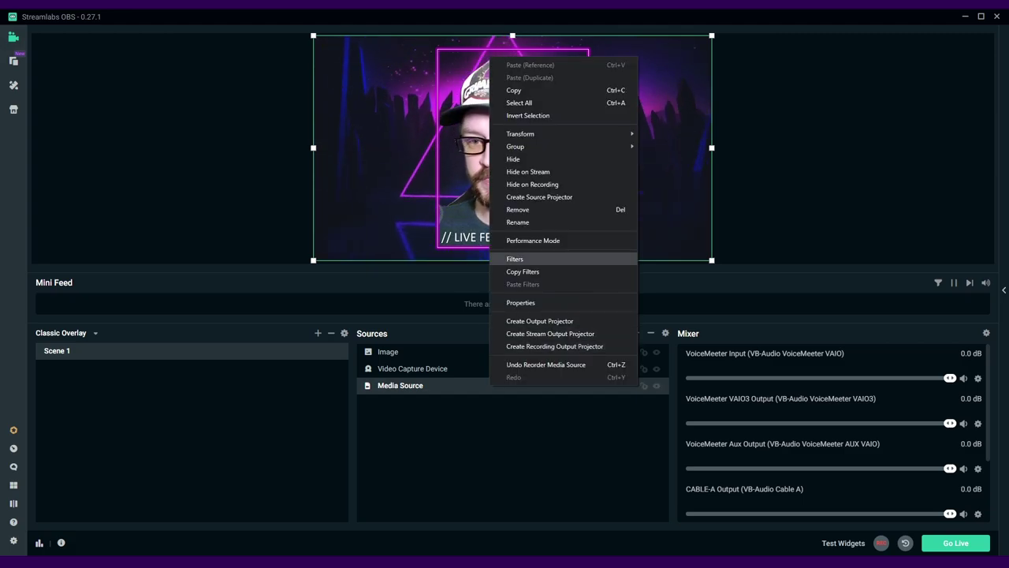
pyautogui.click(520, 259)
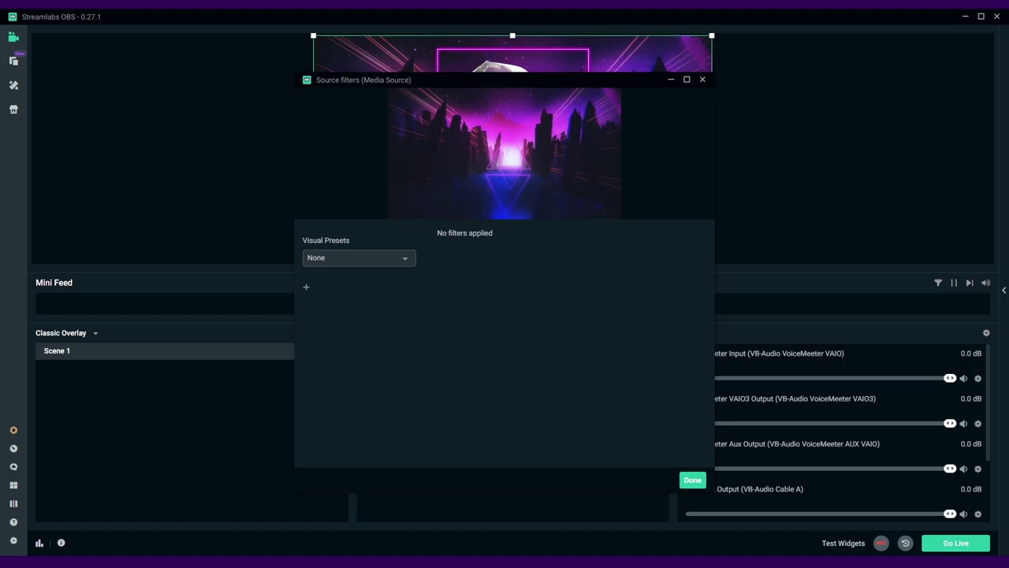
pyautogui.click(307, 287)
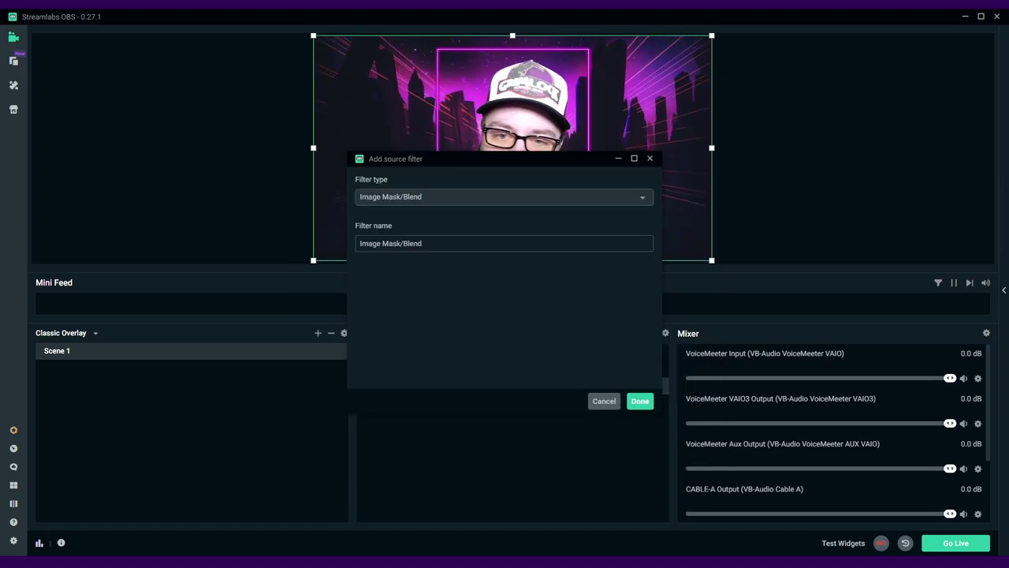
pyautogui.click(640, 401)
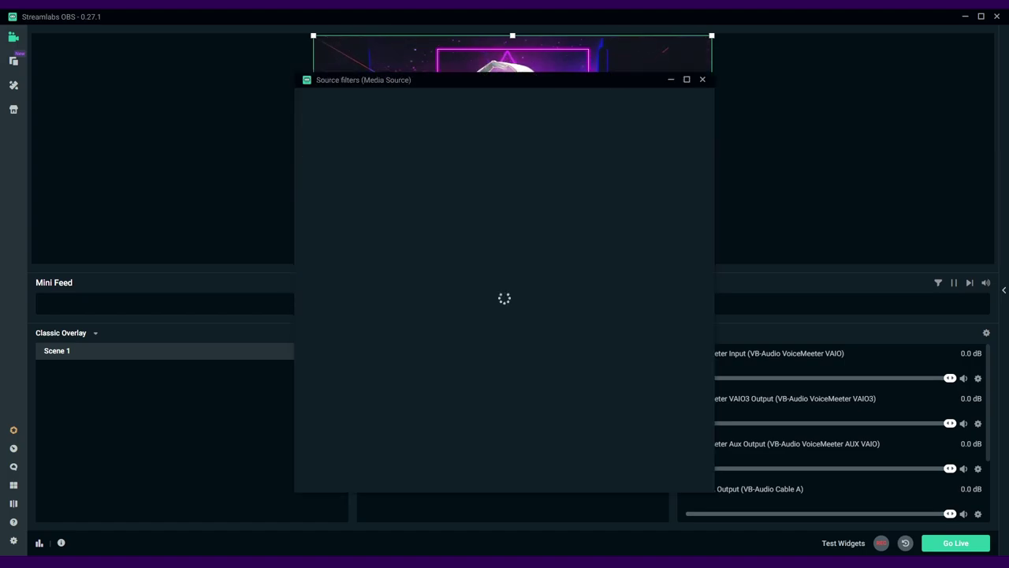
# Set the Media Source filter's type to Alpha Mask (Alpha Channel) and load the "Image Mask" file from the Neon Tutorial folder
pyautogui.click(612, 236)
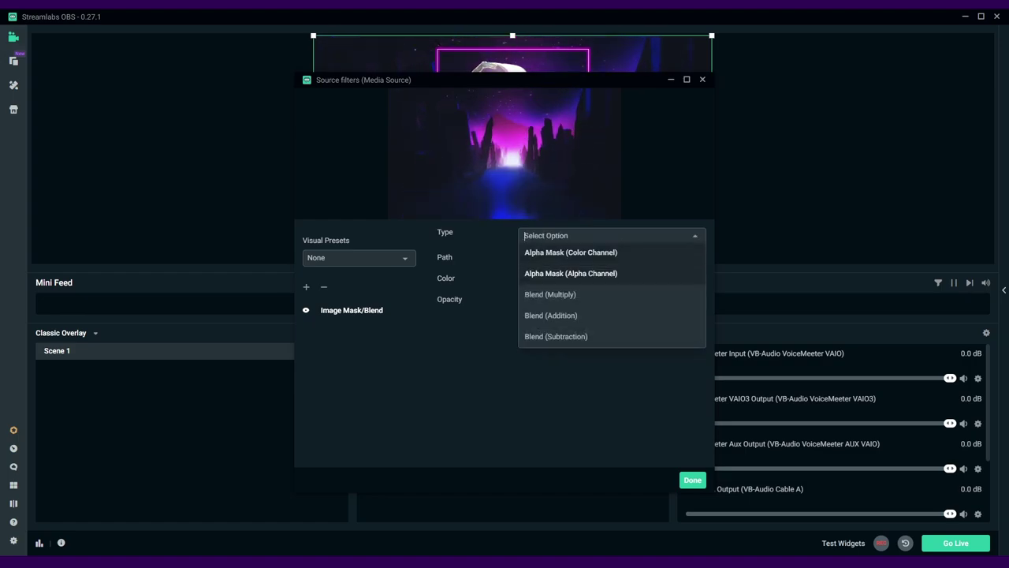
pyautogui.click(571, 273)
pyautogui.click(688, 261)
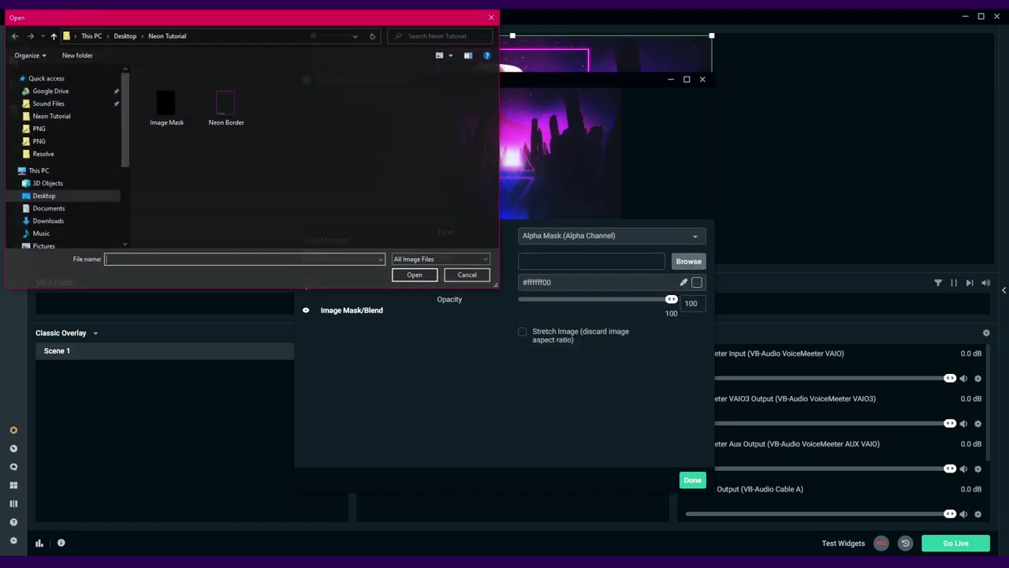
pyautogui.doubleClick(167, 96)
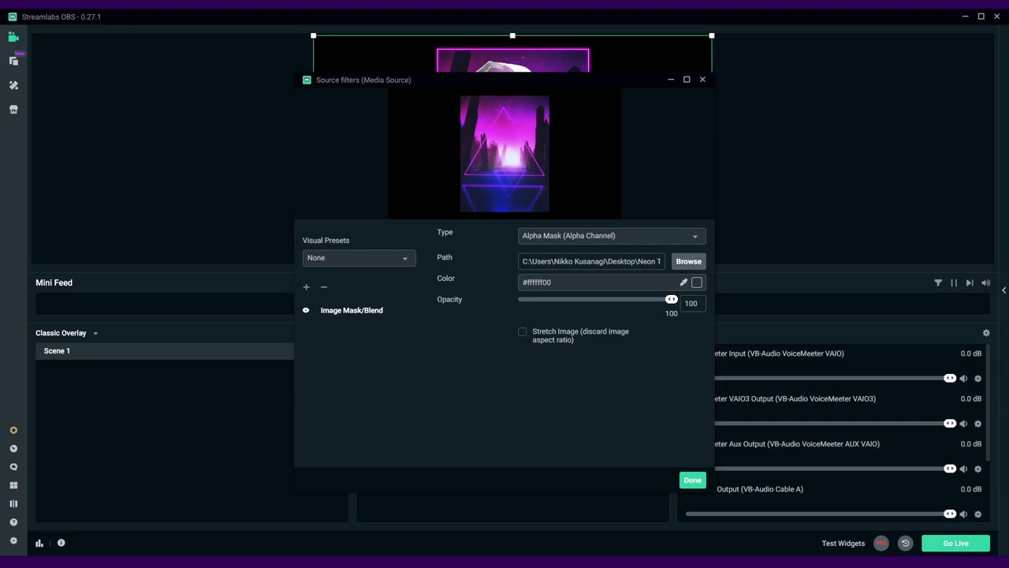
pyautogui.click(692, 479)
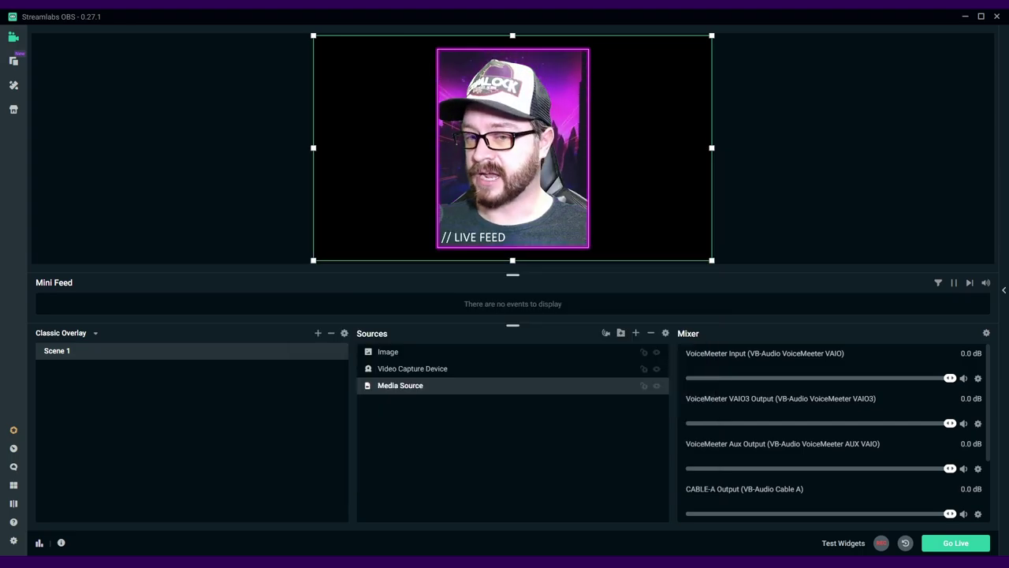